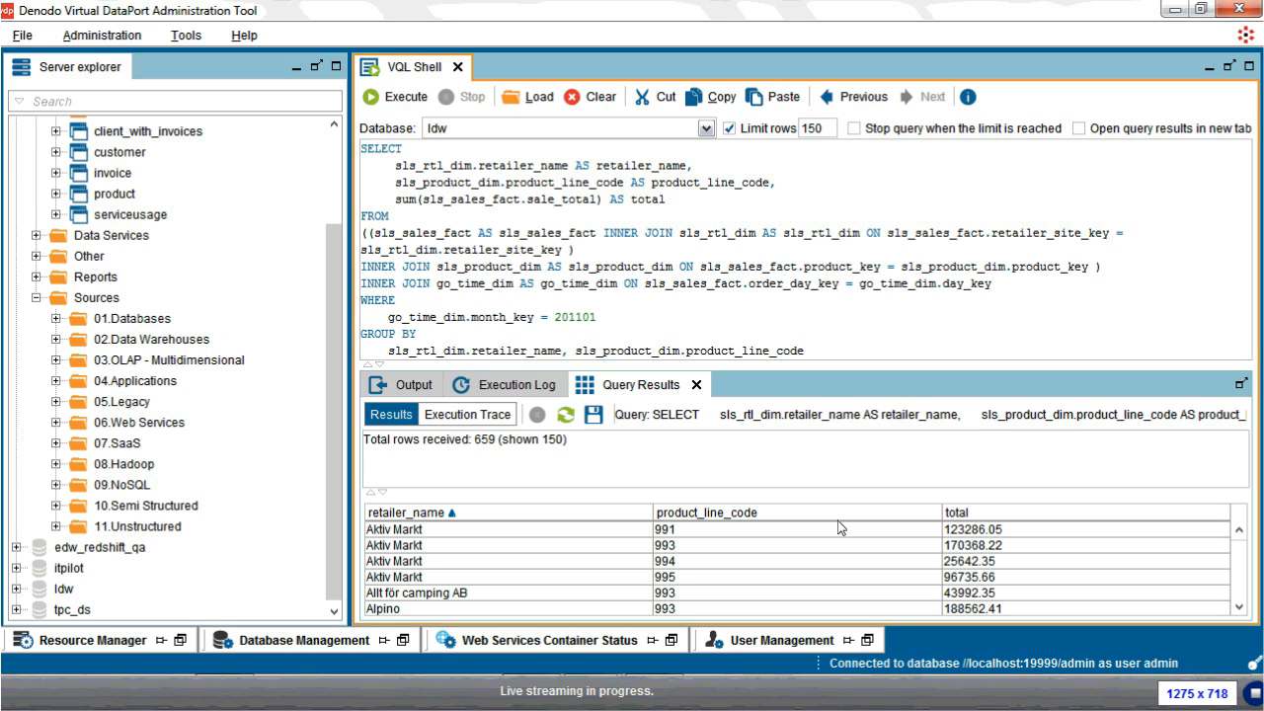
Step: Scroll the Server explorer back to the top after the ldw sales query
{"action": "scroll", "coordinate": [332, 364], "scroll_direction": "up", "scroll_amount": 1}
{"action": "scroll", "coordinate": [332, 364], "scroll_direction": "up", "scroll_amount": 1}
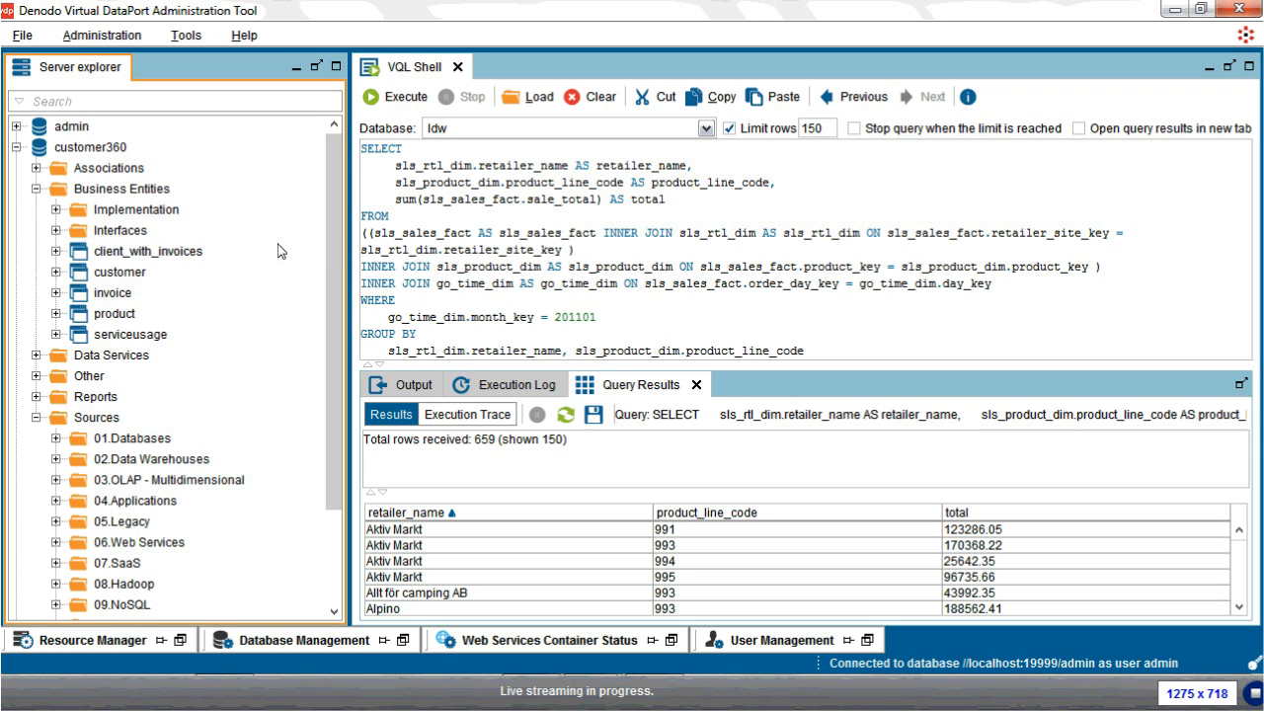
Step: Open customer360's client_with_invoices view from Business Entities
{"action": "left_click", "coordinate": [649, 258]}
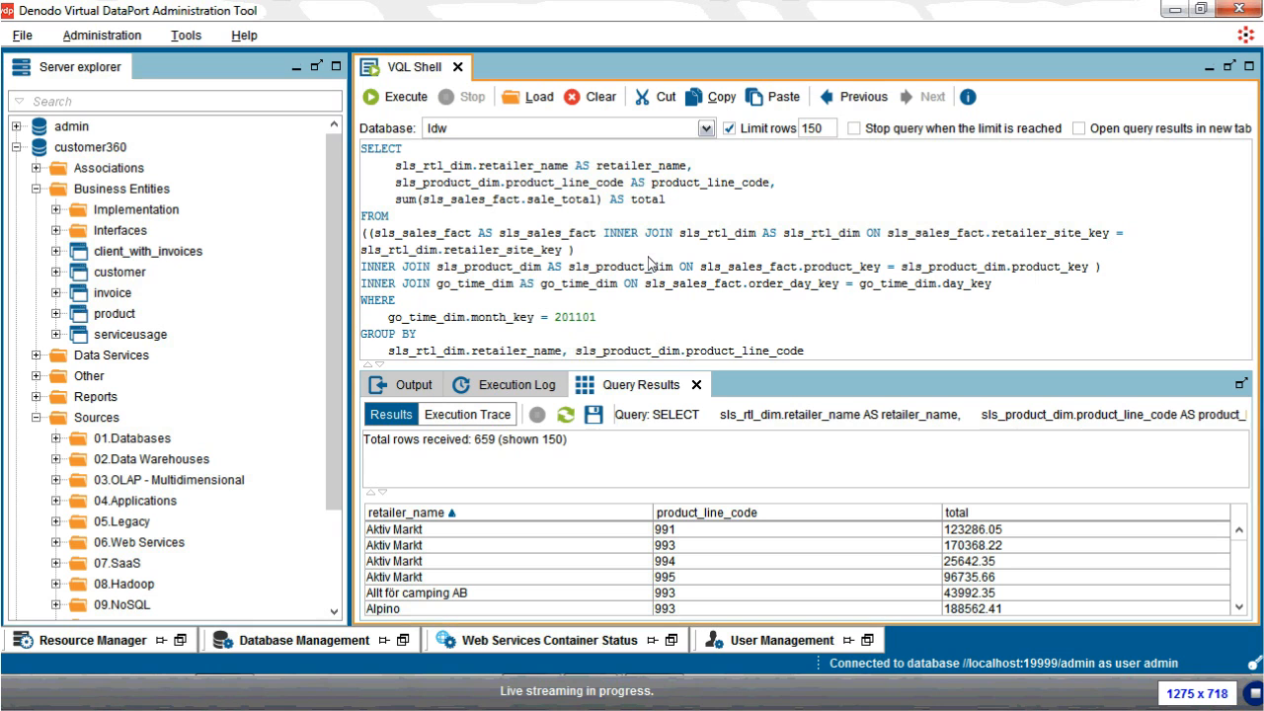
{"action": "double_click", "coordinate": [168, 263]}
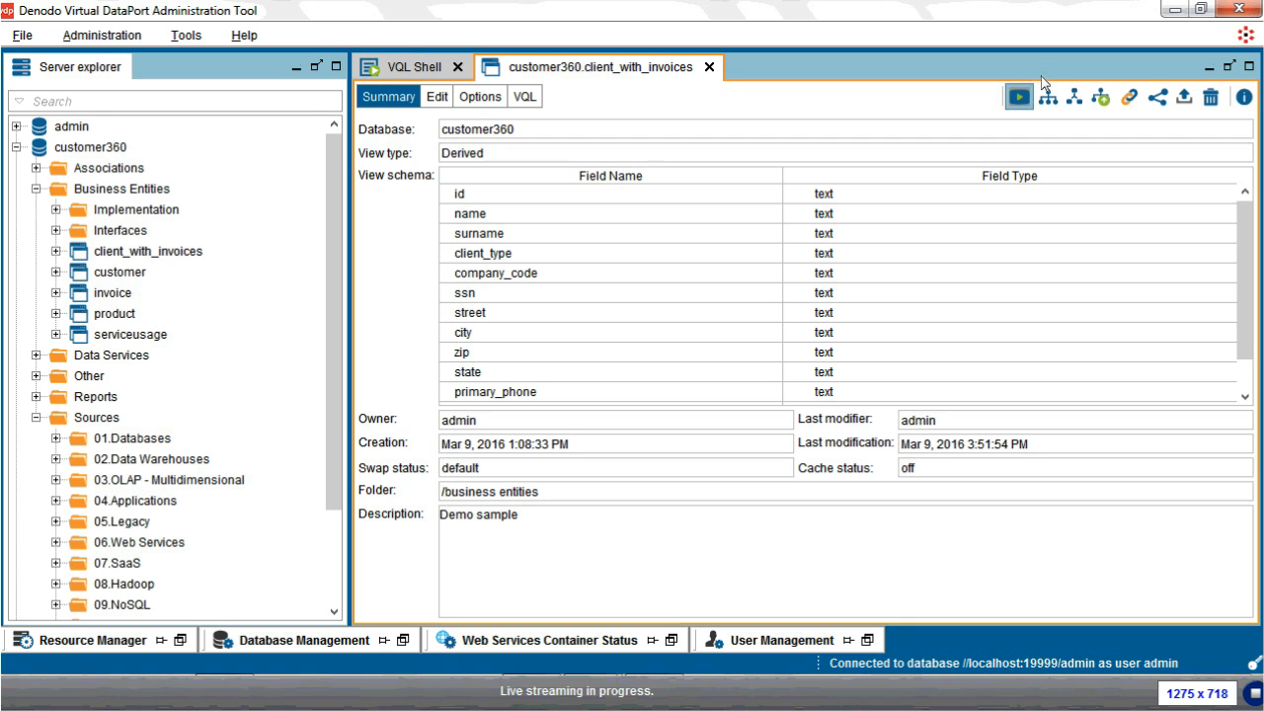
{"action": "left_click", "coordinate": [1018, 96]}
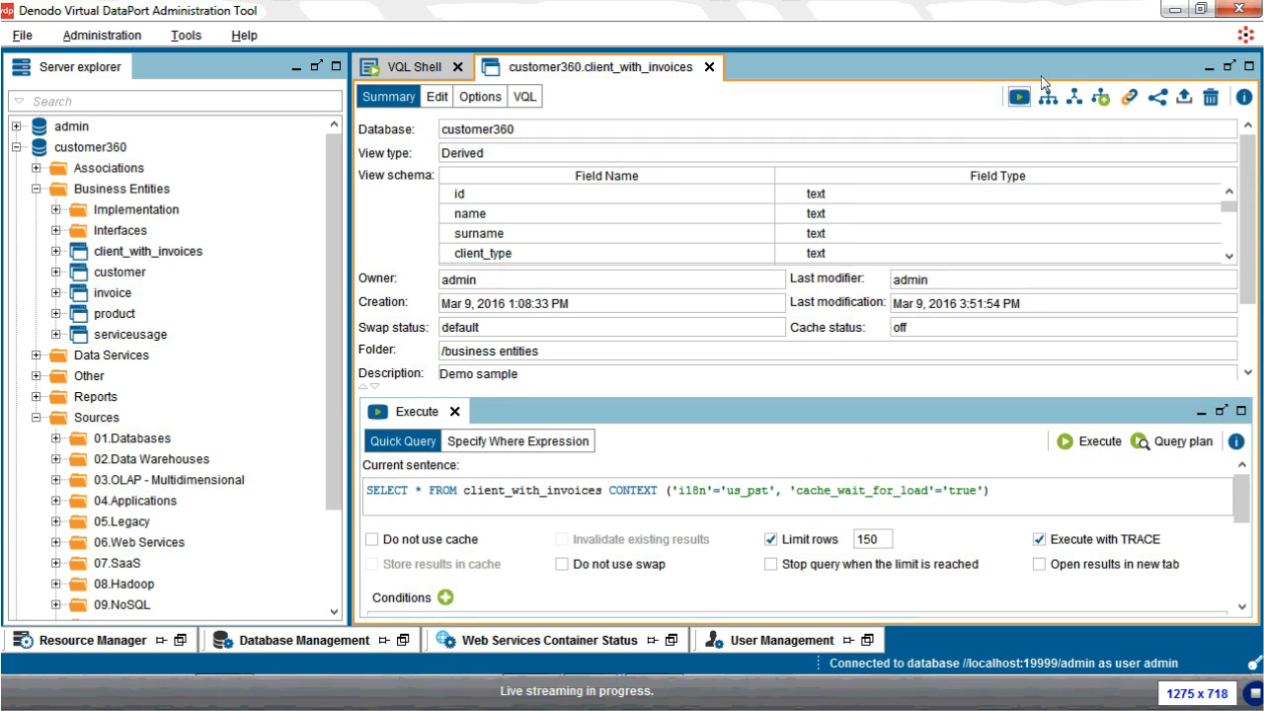
{"action": "left_click_drag", "start_coordinate": [603, 490], "coordinate": [334, 488]}
{"action": "left_click", "coordinate": [1092, 445]}
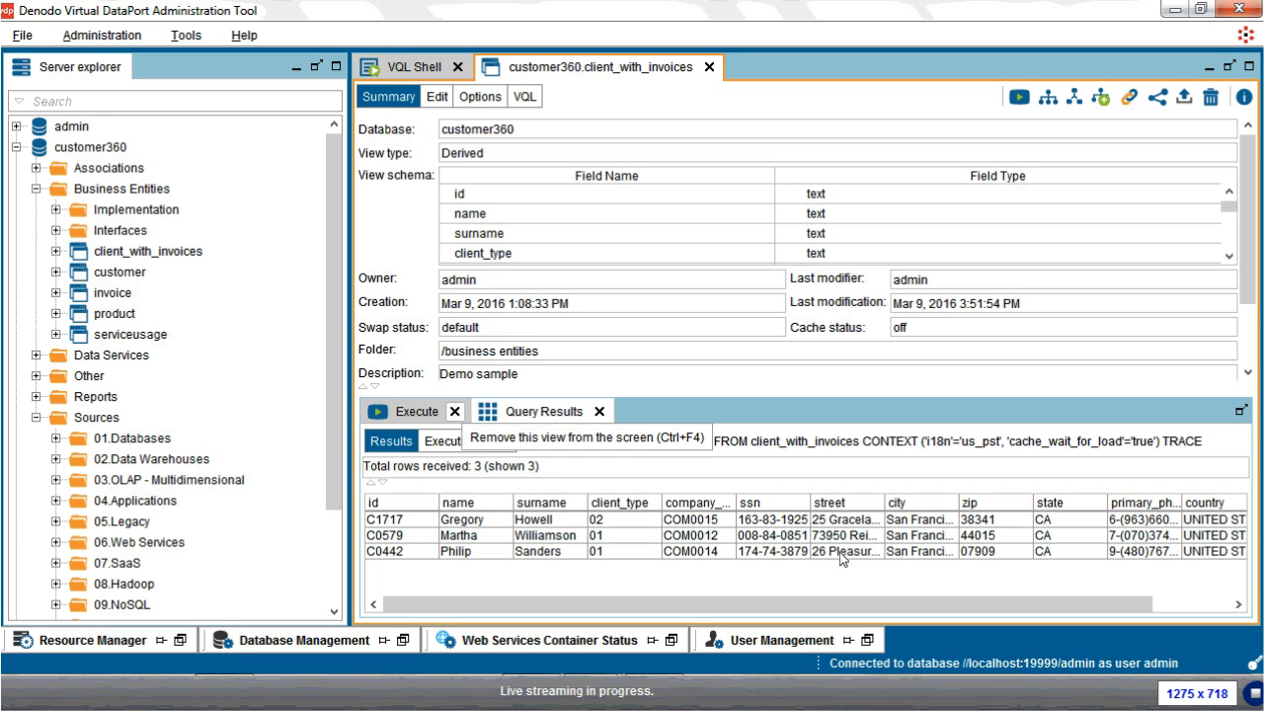
{"action": "key", "text": "ctrl+F4"}
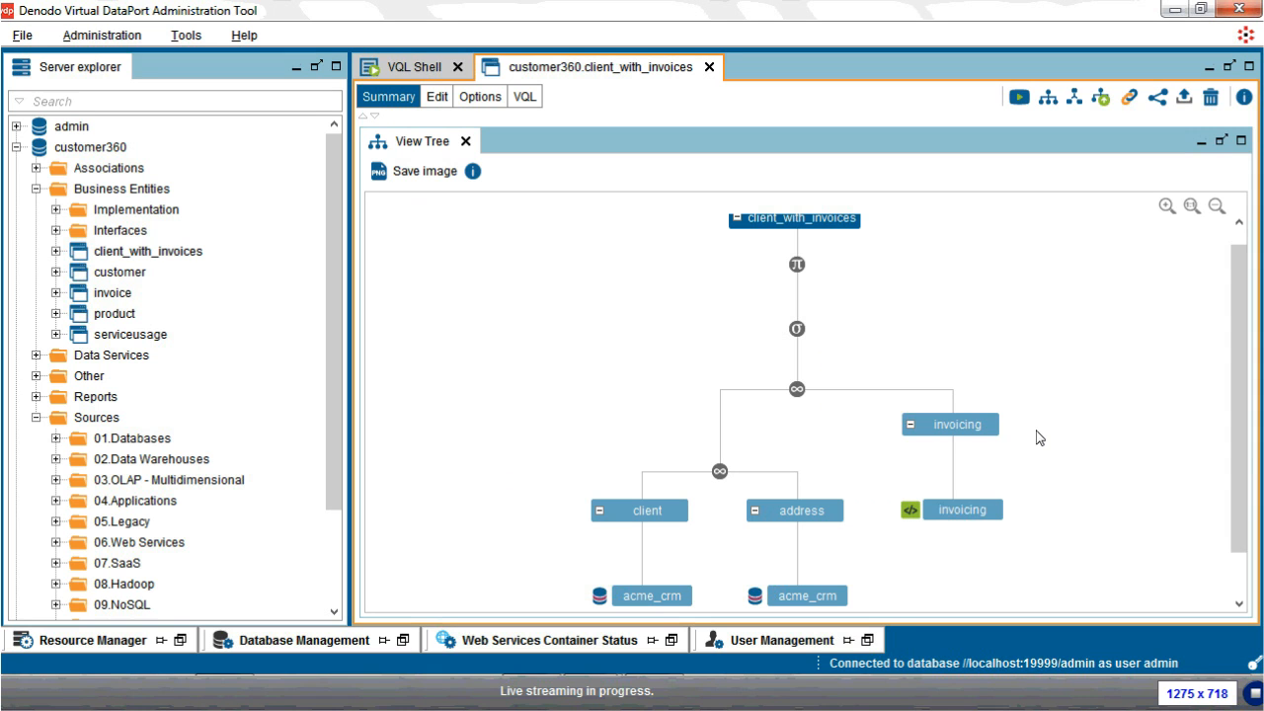
Step: Scroll the client_with_invoices View Tree to inspect its join nodes and acme_crm sources
{"action": "scroll", "coordinate": [1039, 437], "scroll_direction": "down", "scroll_amount": 2}
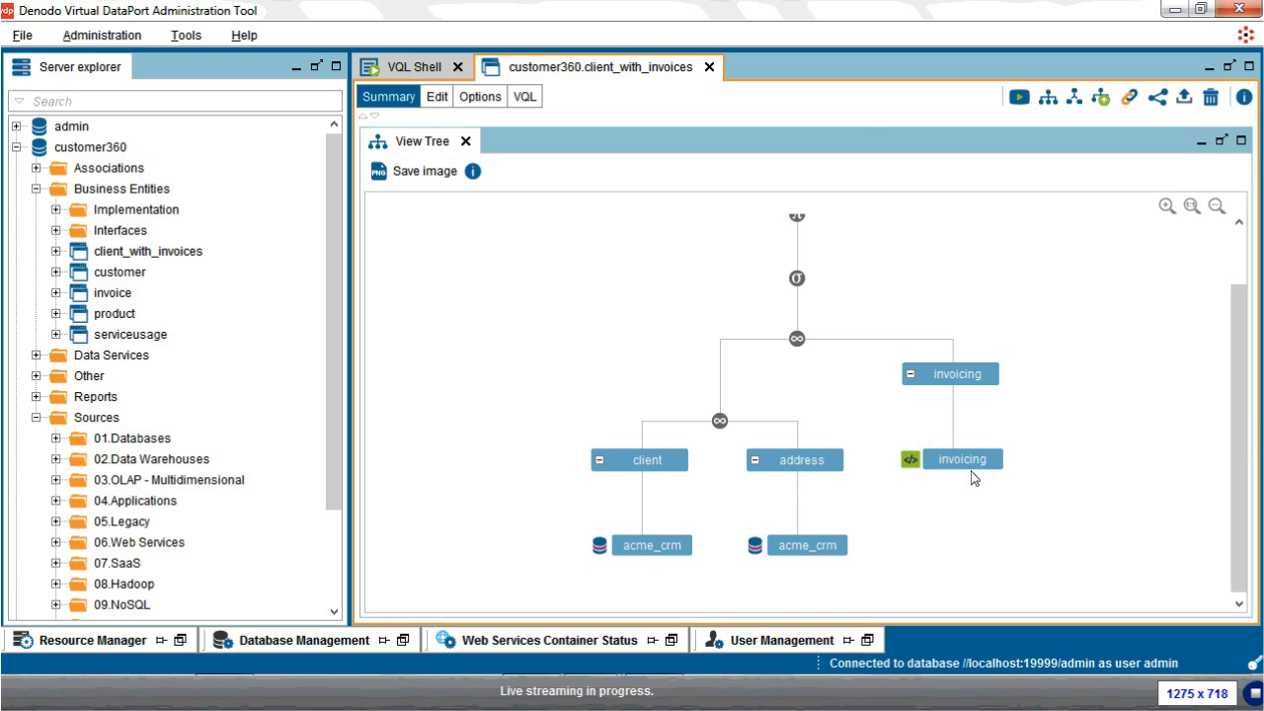
{"action": "scroll", "coordinate": [973, 478], "scroll_direction": "up", "scroll_amount": 3}
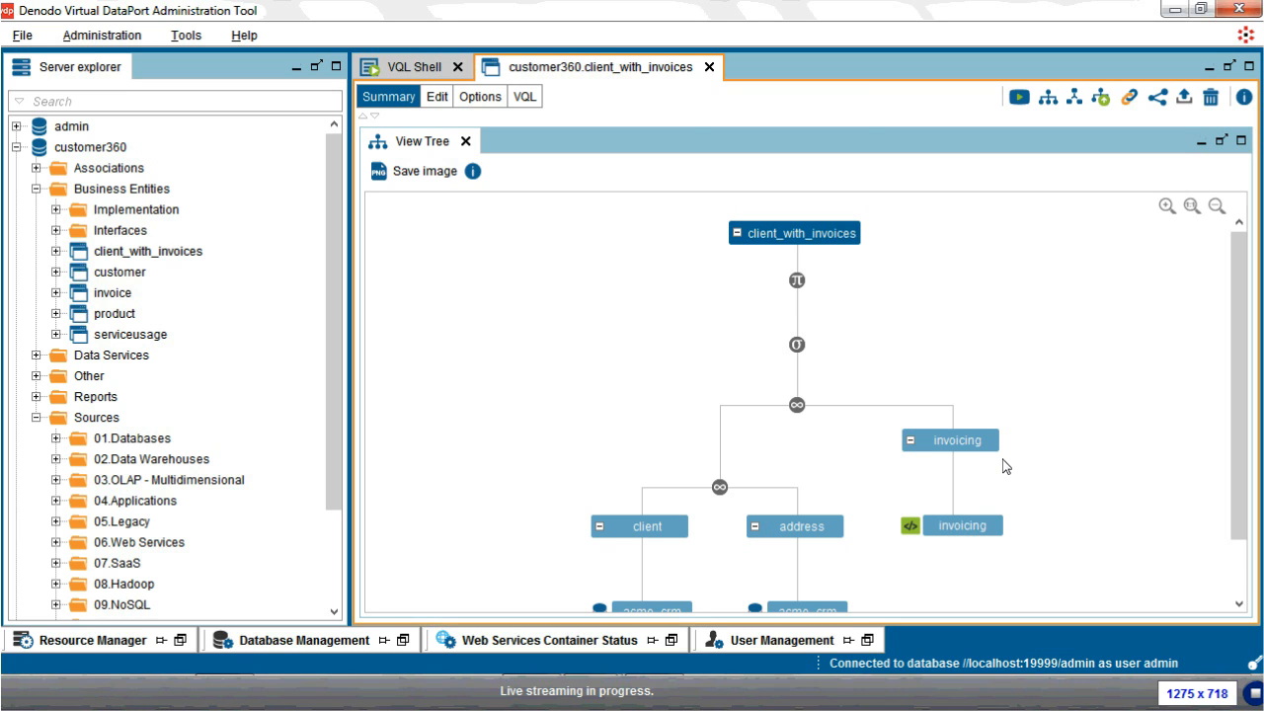
{"action": "scroll", "coordinate": [1004, 466], "scroll_direction": "down", "scroll_amount": 1}
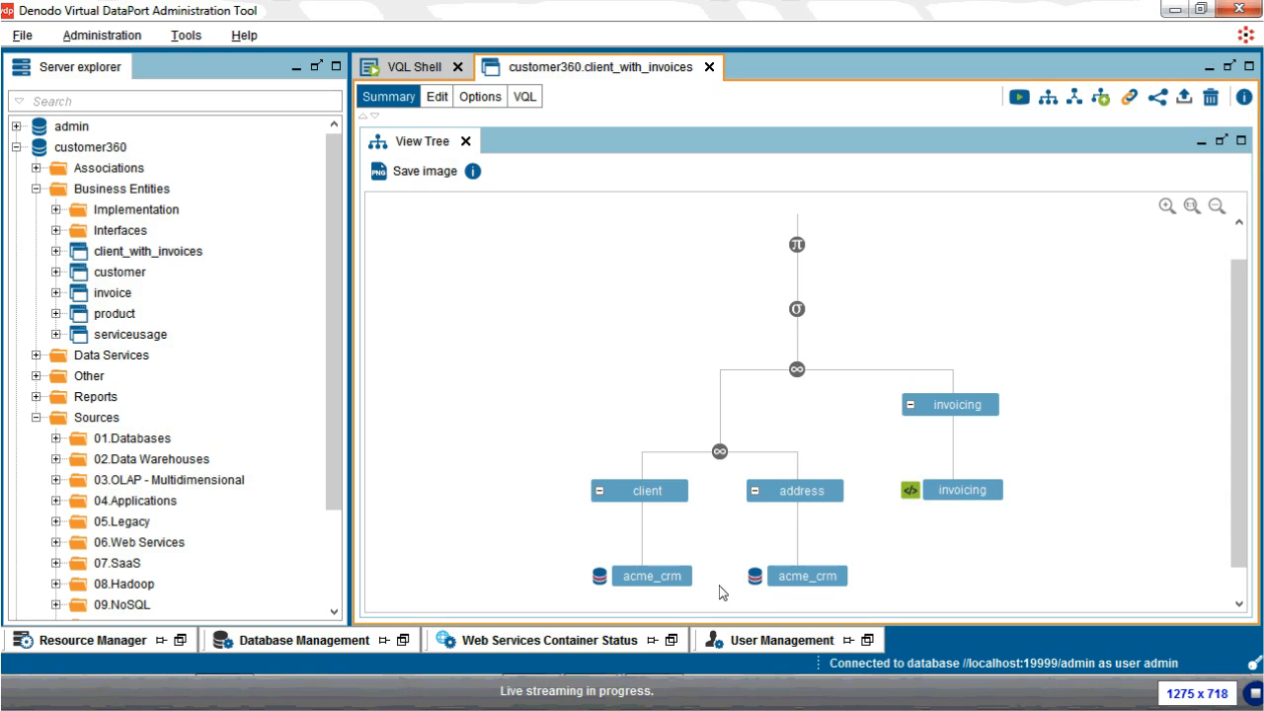
{"action": "scroll", "coordinate": [720, 593], "scroll_direction": "up", "scroll_amount": 1}
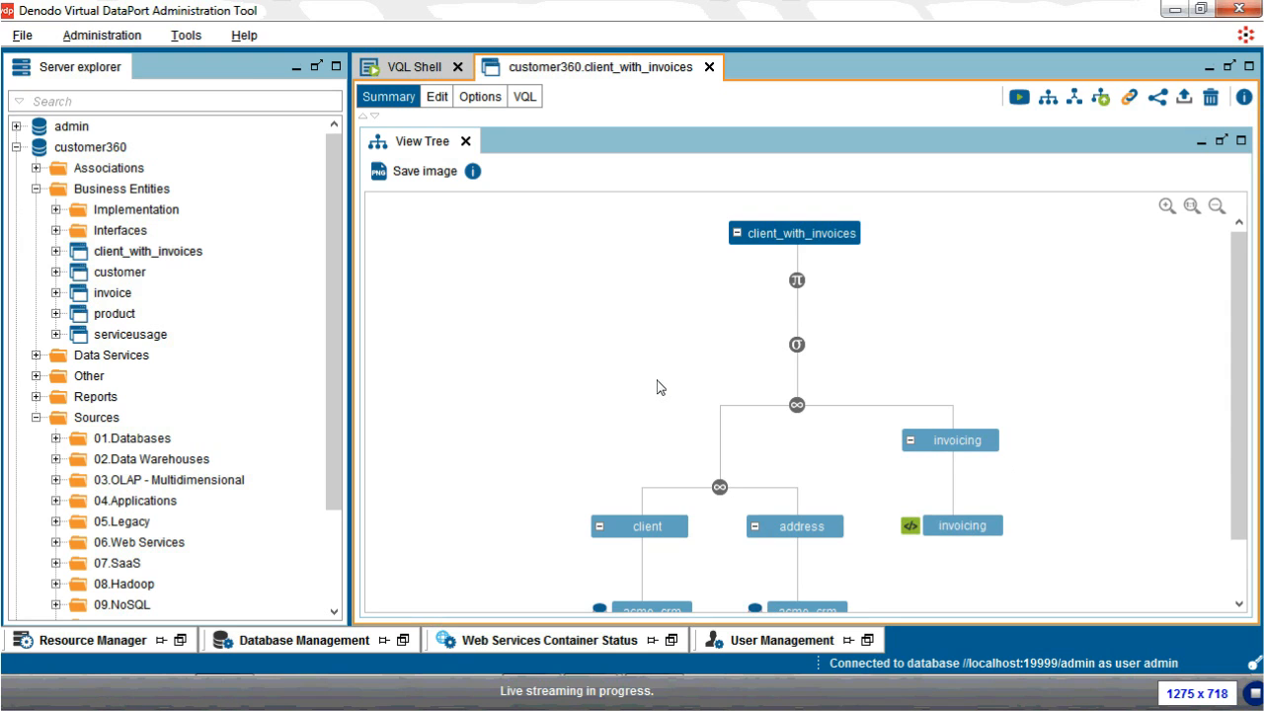
{"action": "scroll", "coordinate": [660, 387], "scroll_direction": "down", "scroll_amount": 1}
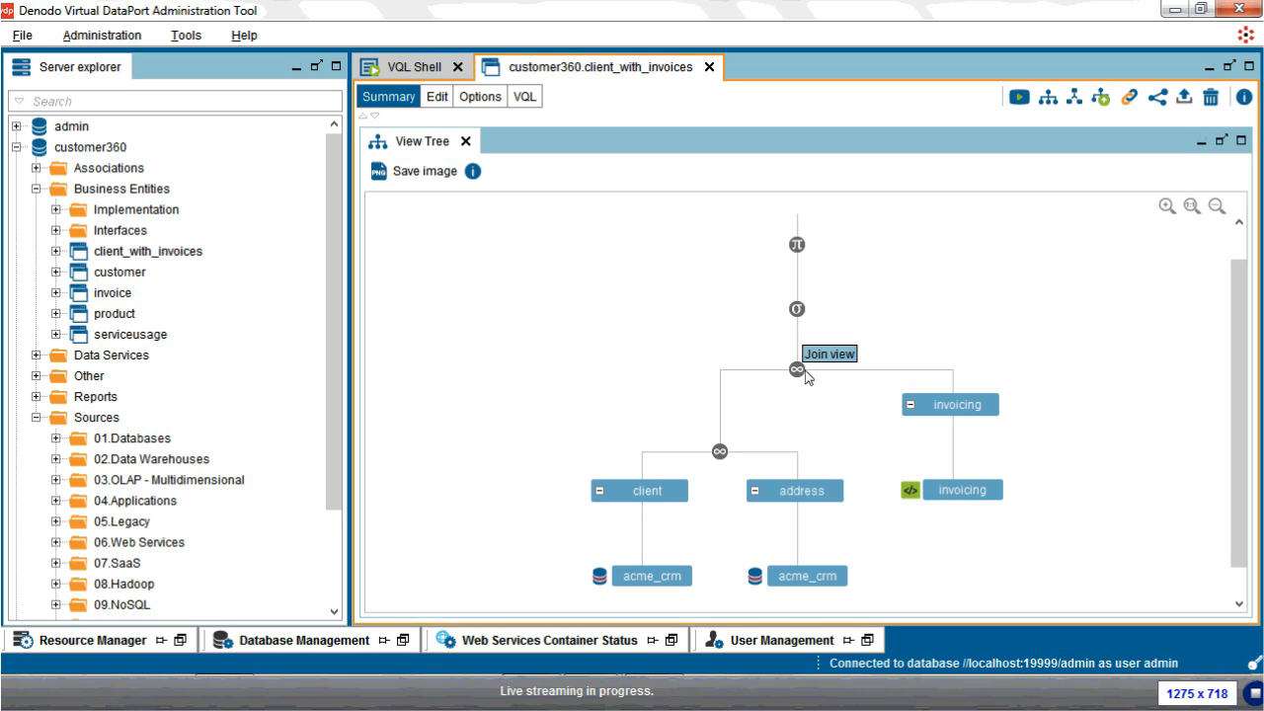
{"action": "scroll", "coordinate": [805, 377], "scroll_direction": "up", "scroll_amount": 1}
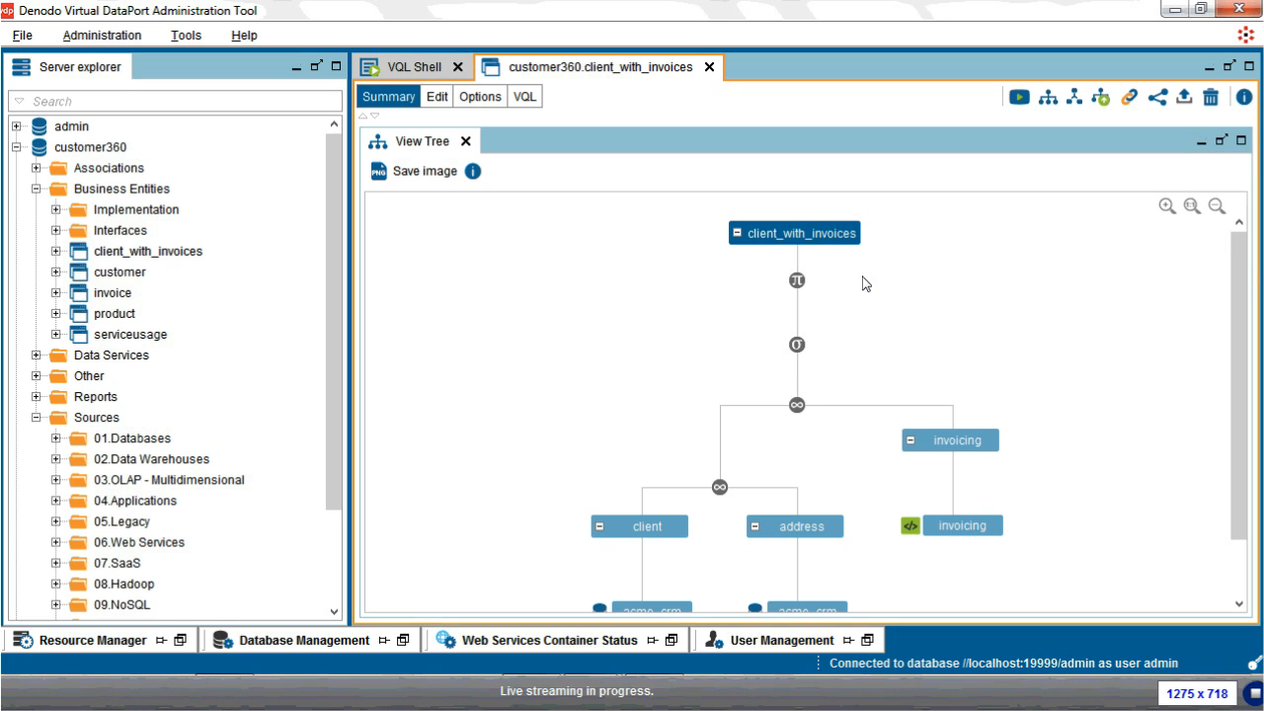
Step: Close the client_with_invoices view and browse the Sources folder's New data source options
{"action": "left_click", "coordinate": [709, 67]}
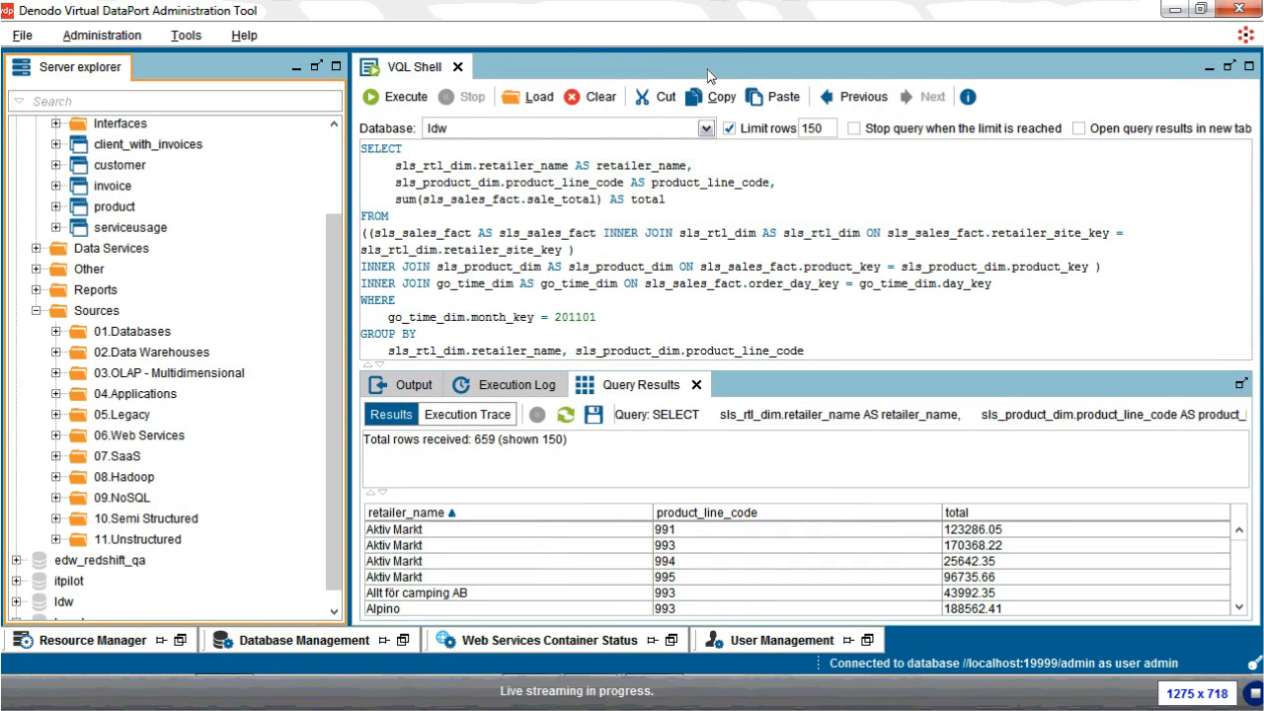
{"action": "right_click", "coordinate": [115, 312]}
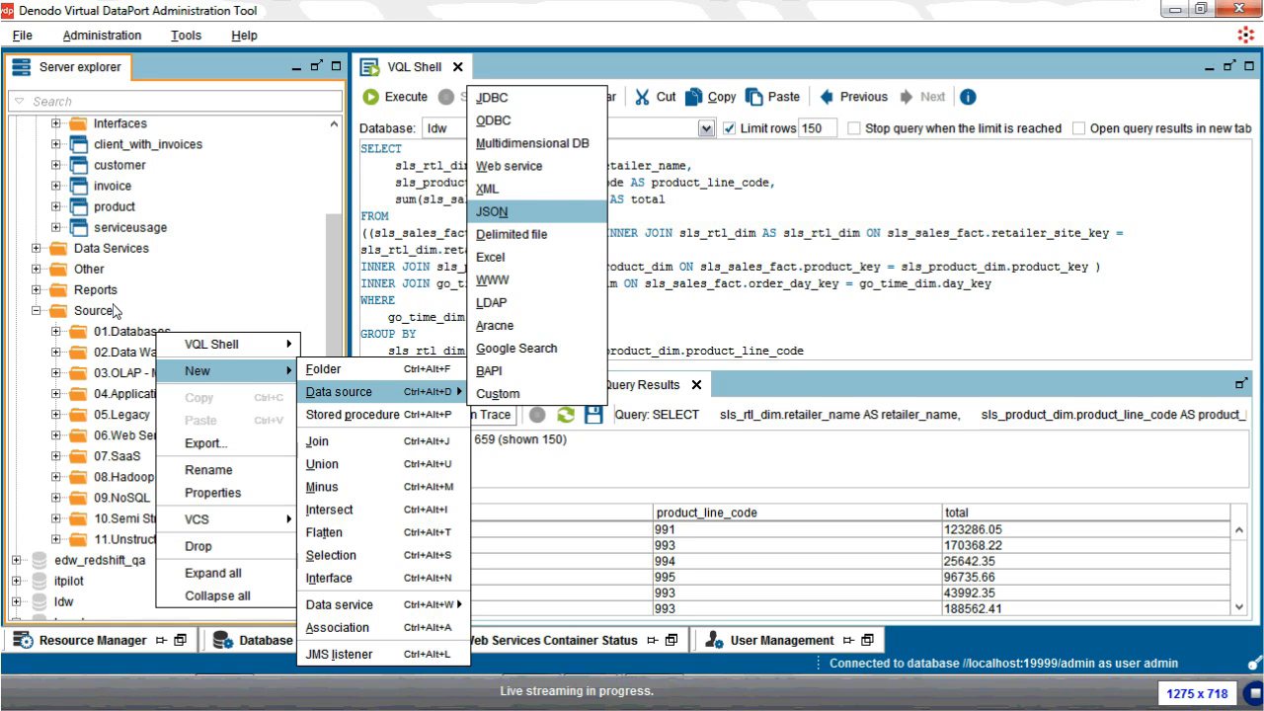
{"action": "left_click", "coordinate": [535, 204]}
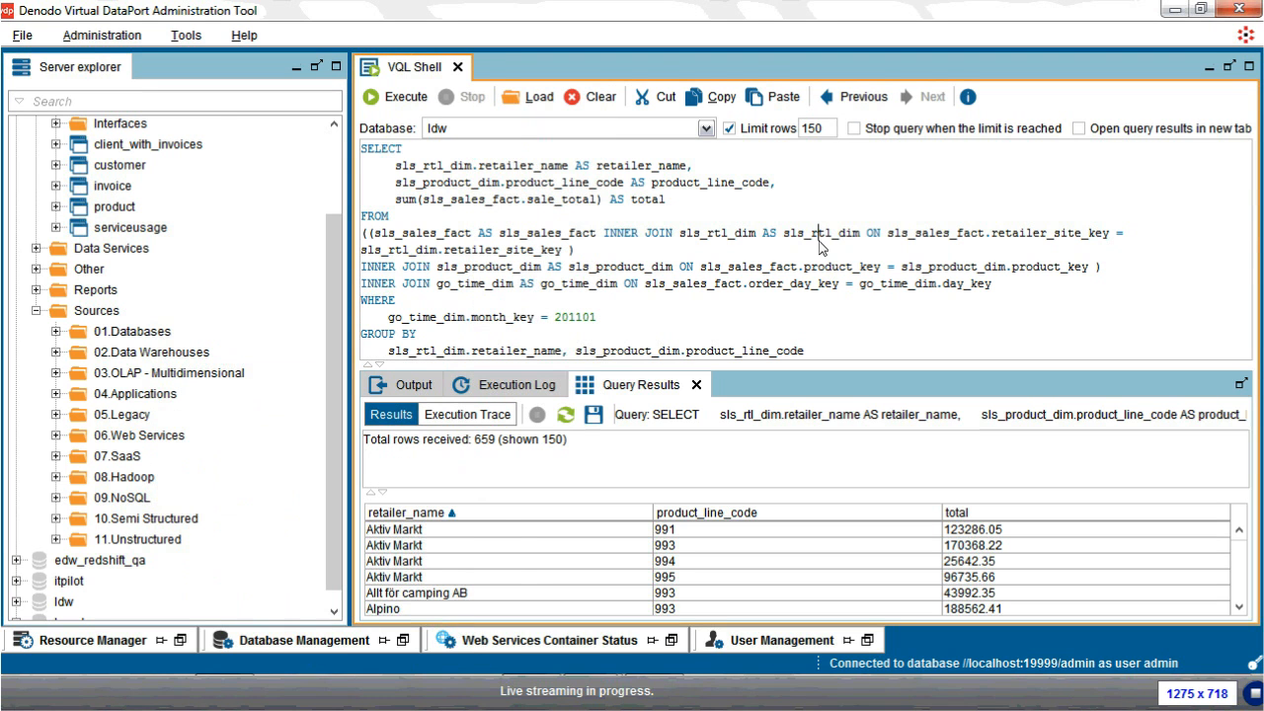
Step: Expand 01.Databases and open the acme_crm MySQL data source configuration
{"action": "left_click", "coordinate": [56, 333]}
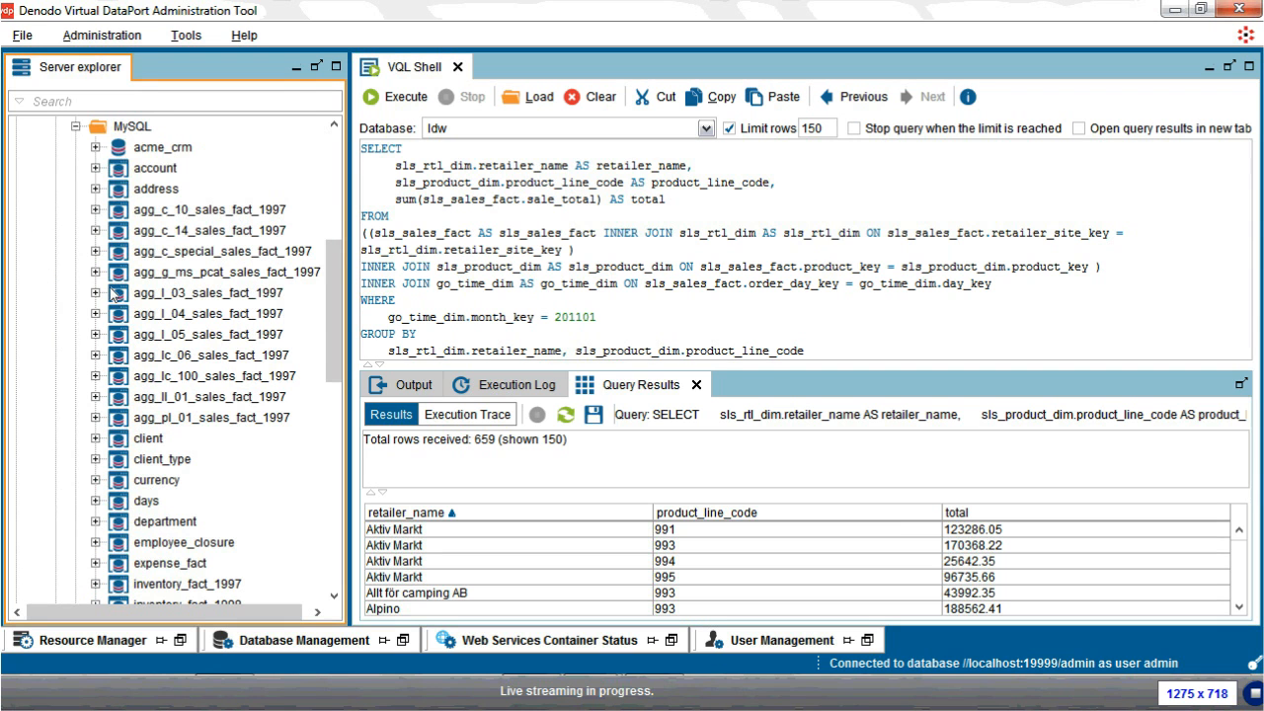
{"action": "scroll", "coordinate": [112, 294], "scroll_direction": "up", "scroll_amount": 1}
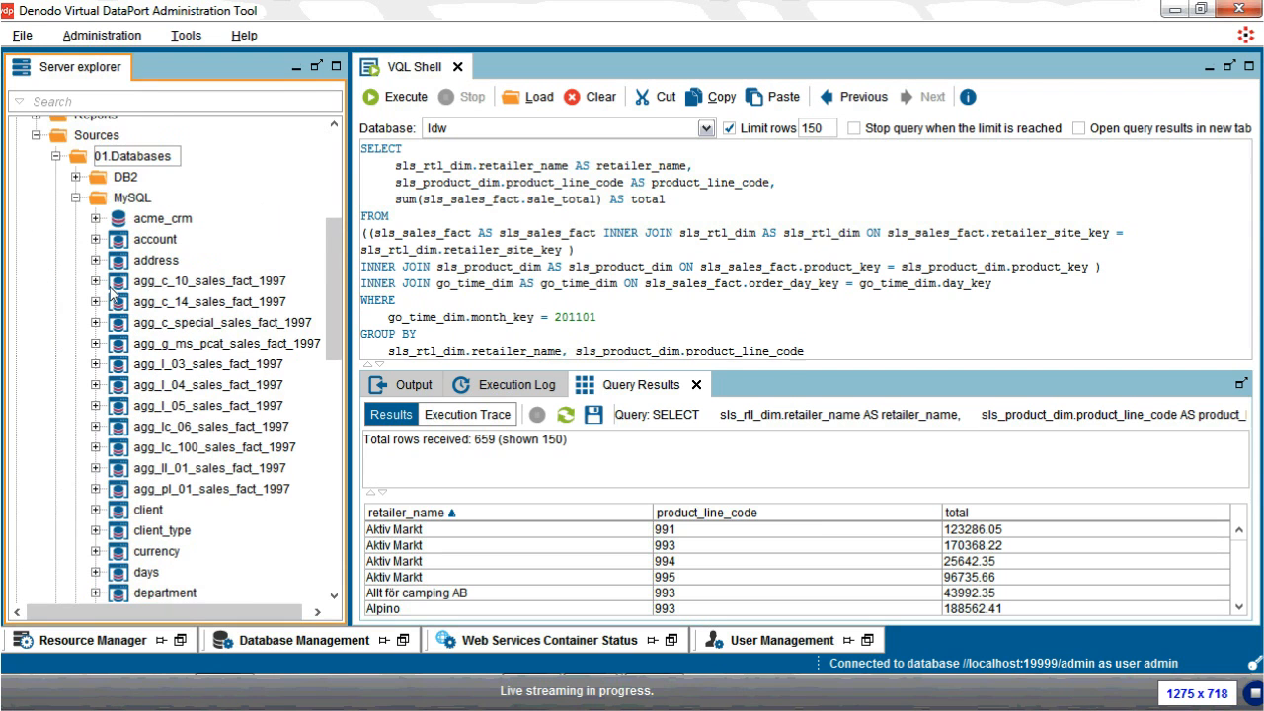
{"action": "double_click", "coordinate": [166, 220]}
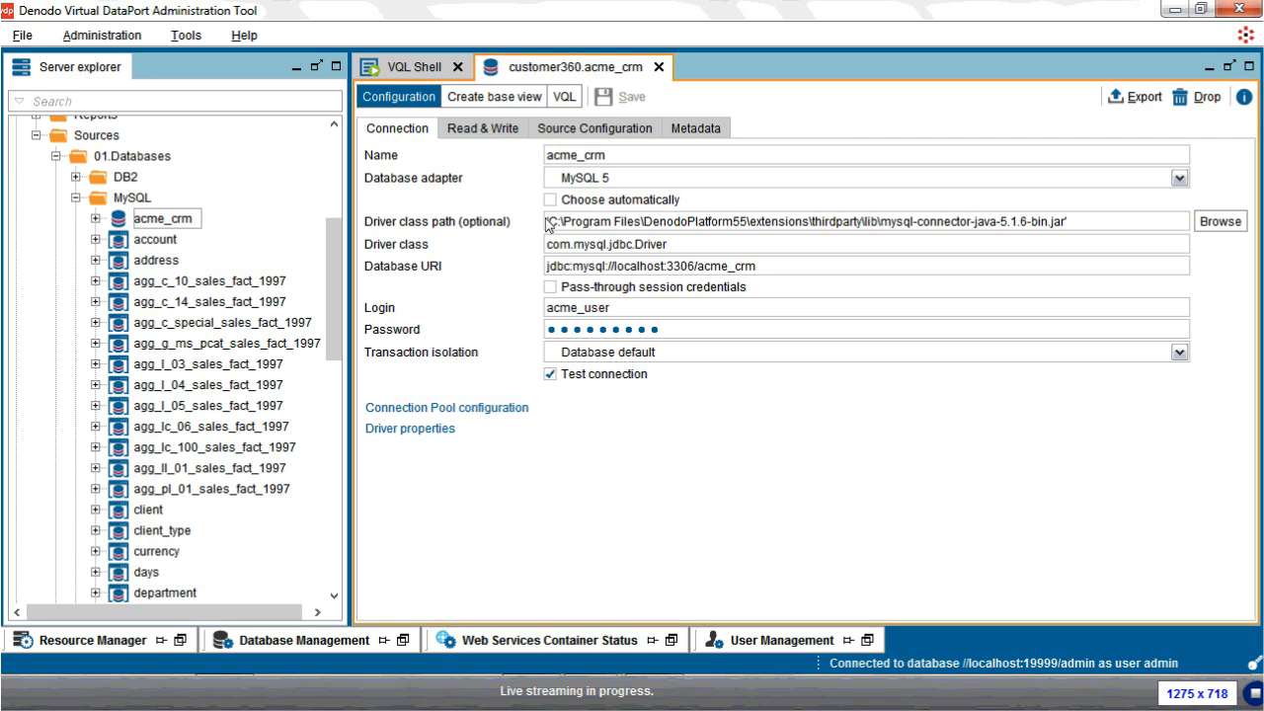
Step: Browse the database adapters keeping MySQL 5, then list acme_crm's schemas for base view import
{"action": "left_click", "coordinate": [1179, 178]}
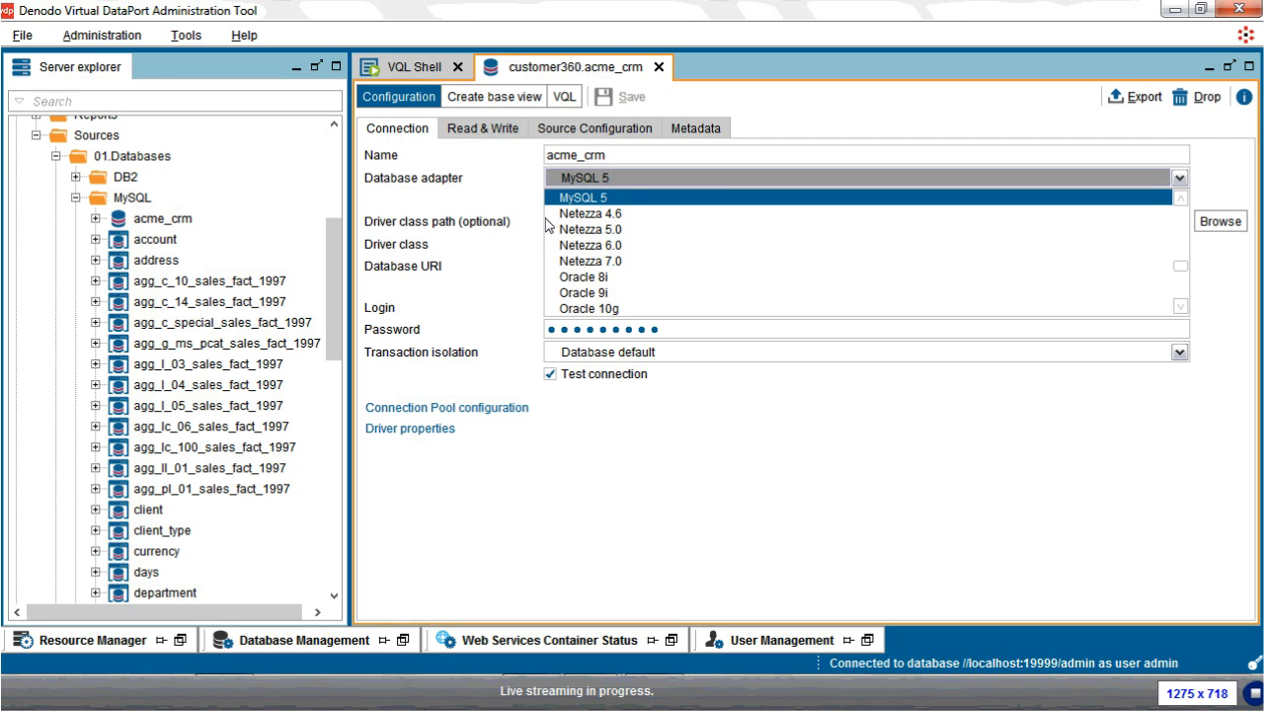
{"action": "scroll", "coordinate": [550, 225], "scroll_direction": "down", "scroll_amount": 3}
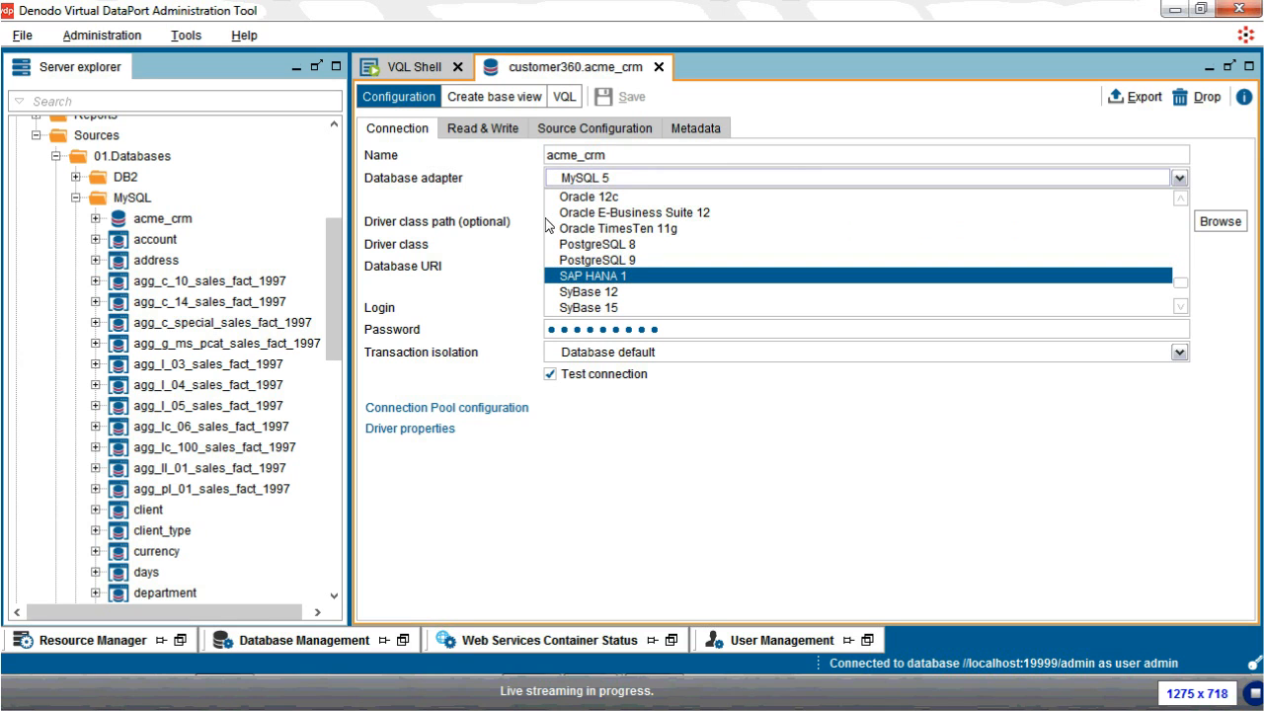
{"action": "scroll", "coordinate": [550, 226], "scroll_direction": "down", "scroll_amount": 1}
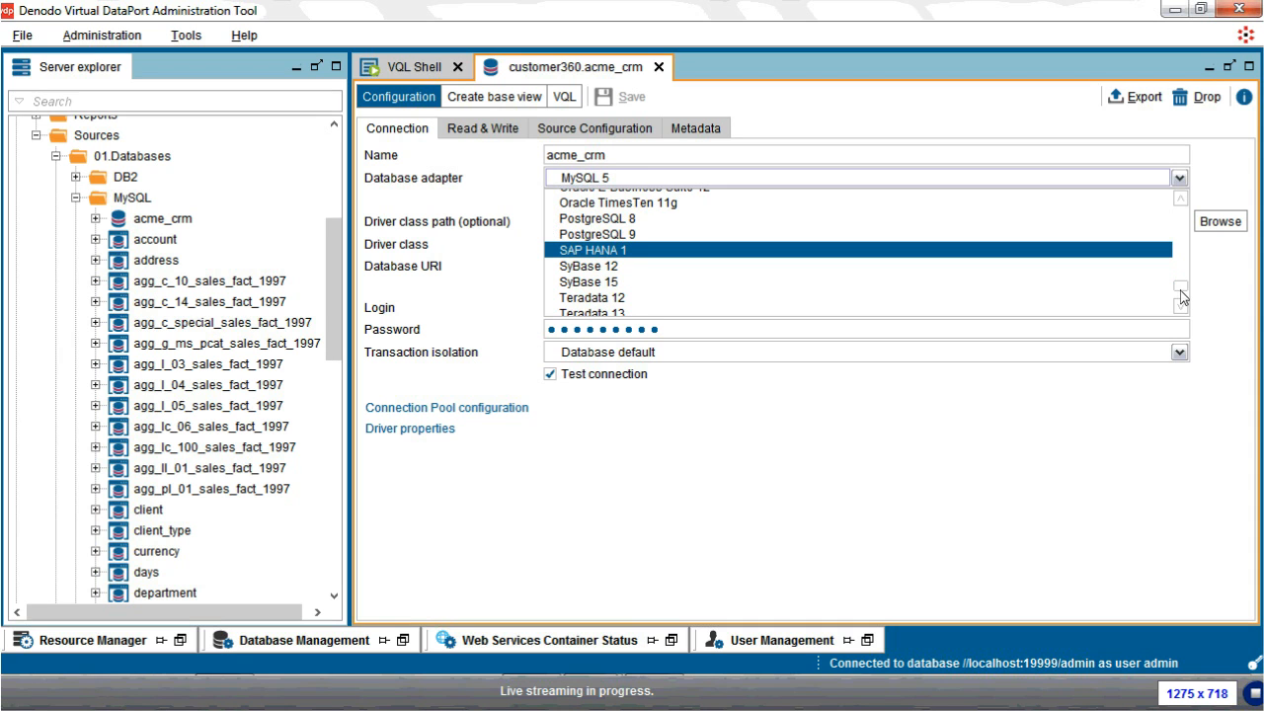
{"action": "scroll", "coordinate": [1182, 296], "scroll_direction": "down", "scroll_amount": 1}
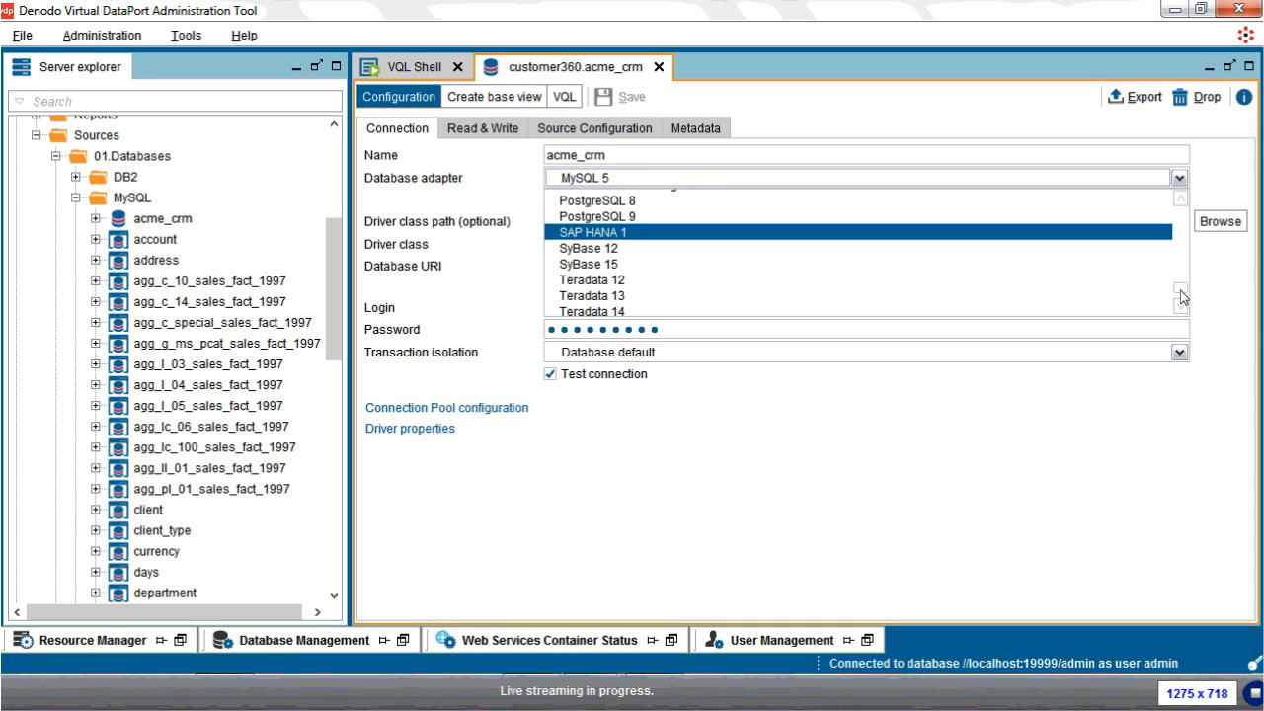
{"action": "scroll", "coordinate": [1182, 299], "scroll_direction": "up", "scroll_amount": 2}
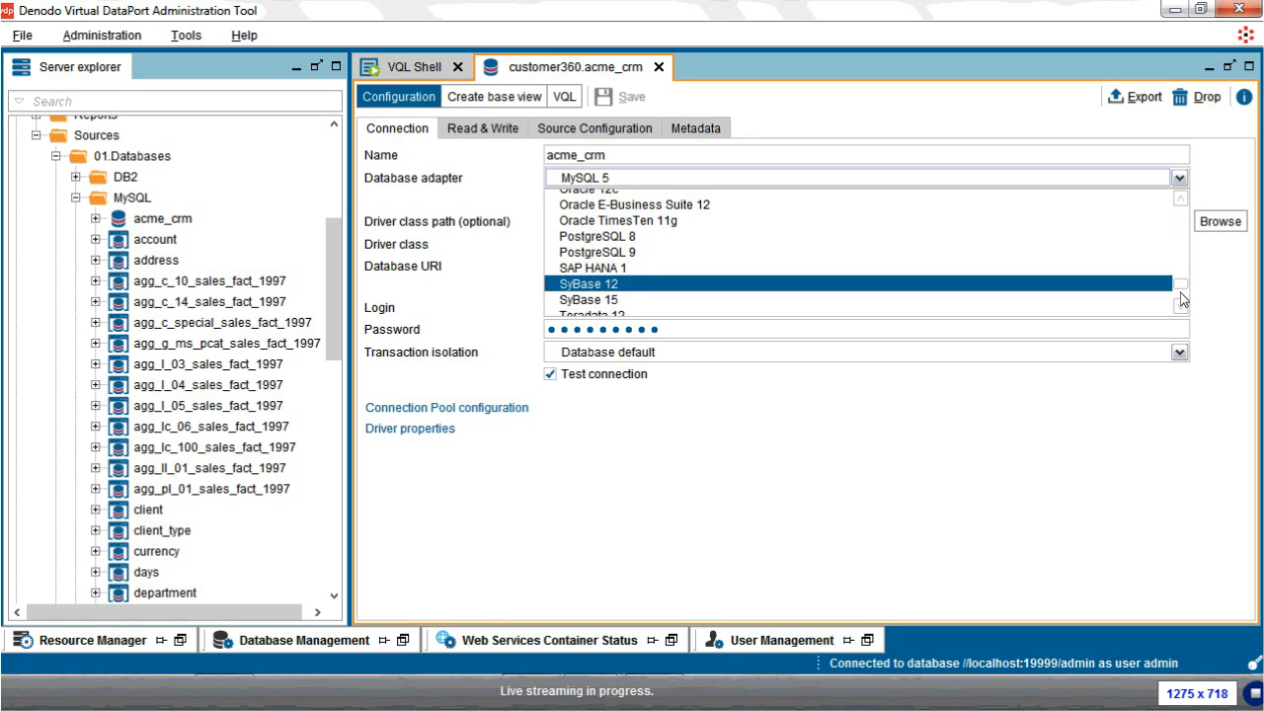
{"action": "scroll", "coordinate": [1182, 297], "scroll_direction": "up", "scroll_amount": 6}
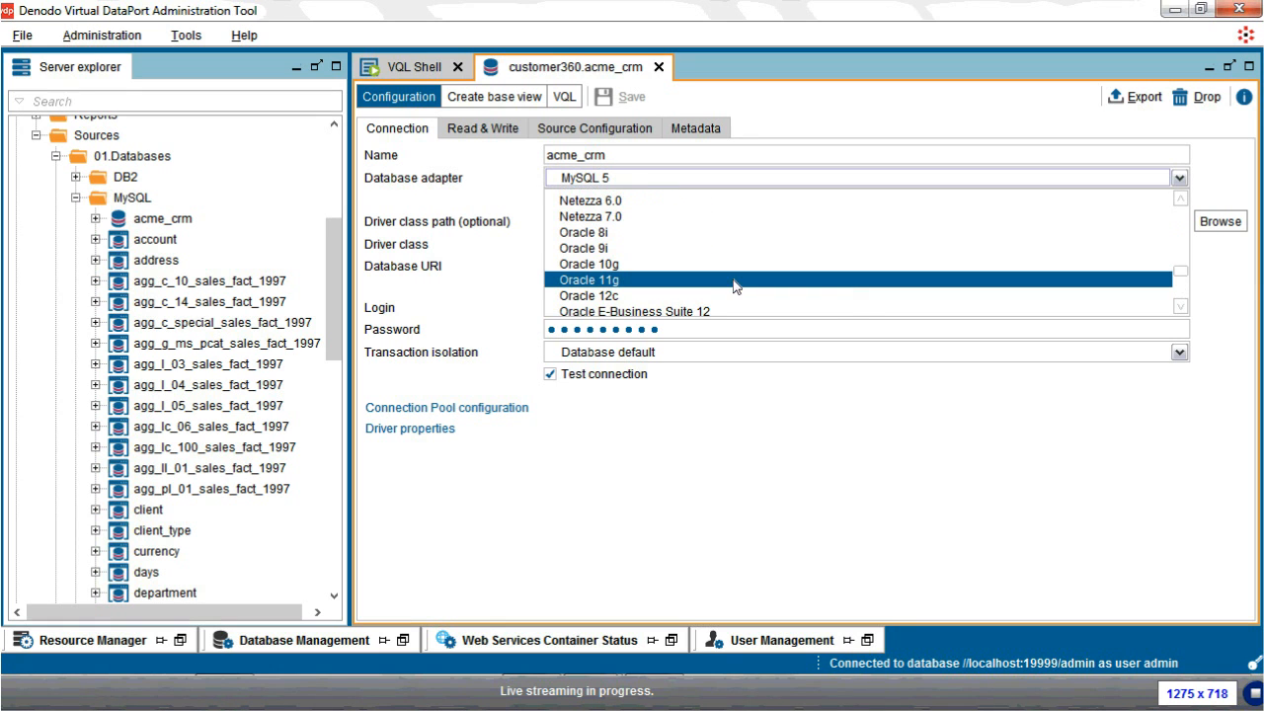
{"action": "scroll", "coordinate": [738, 288], "scroll_direction": "up", "scroll_amount": 15}
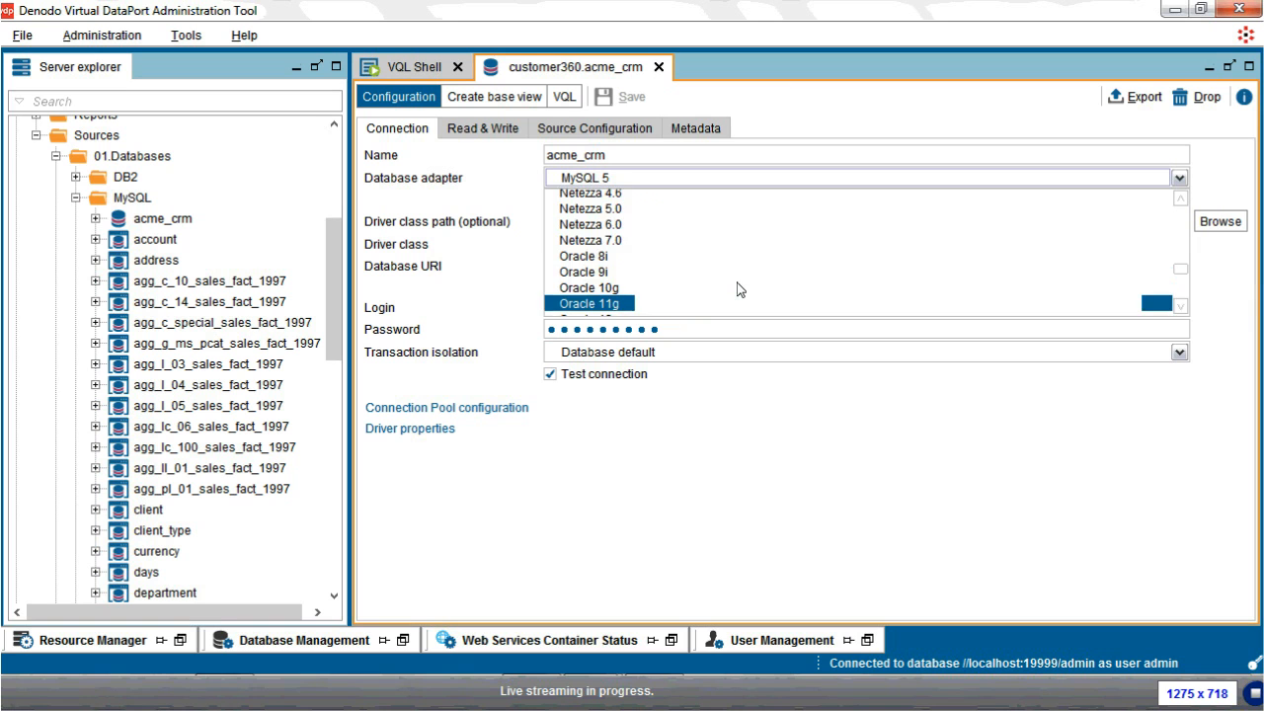
{"action": "scroll", "coordinate": [737, 288], "scroll_direction": "up", "scroll_amount": 18}
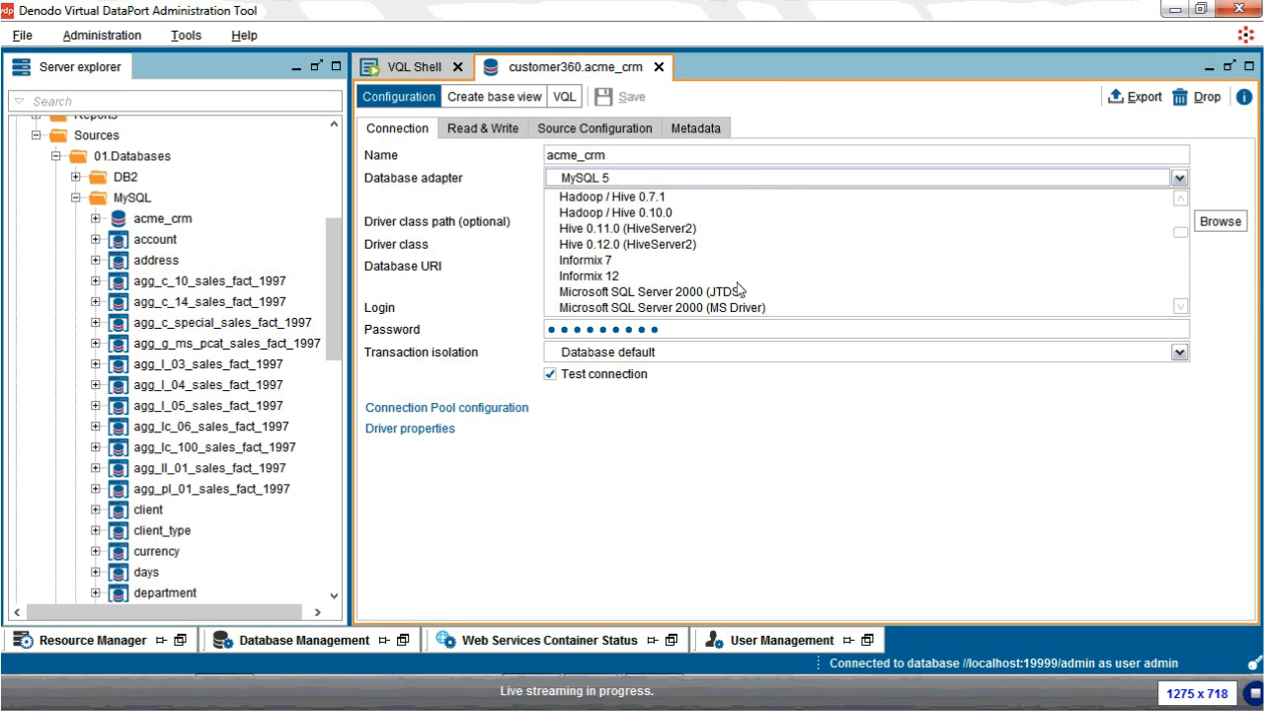
{"action": "scroll", "coordinate": [738, 289], "scroll_direction": "up", "scroll_amount": 2}
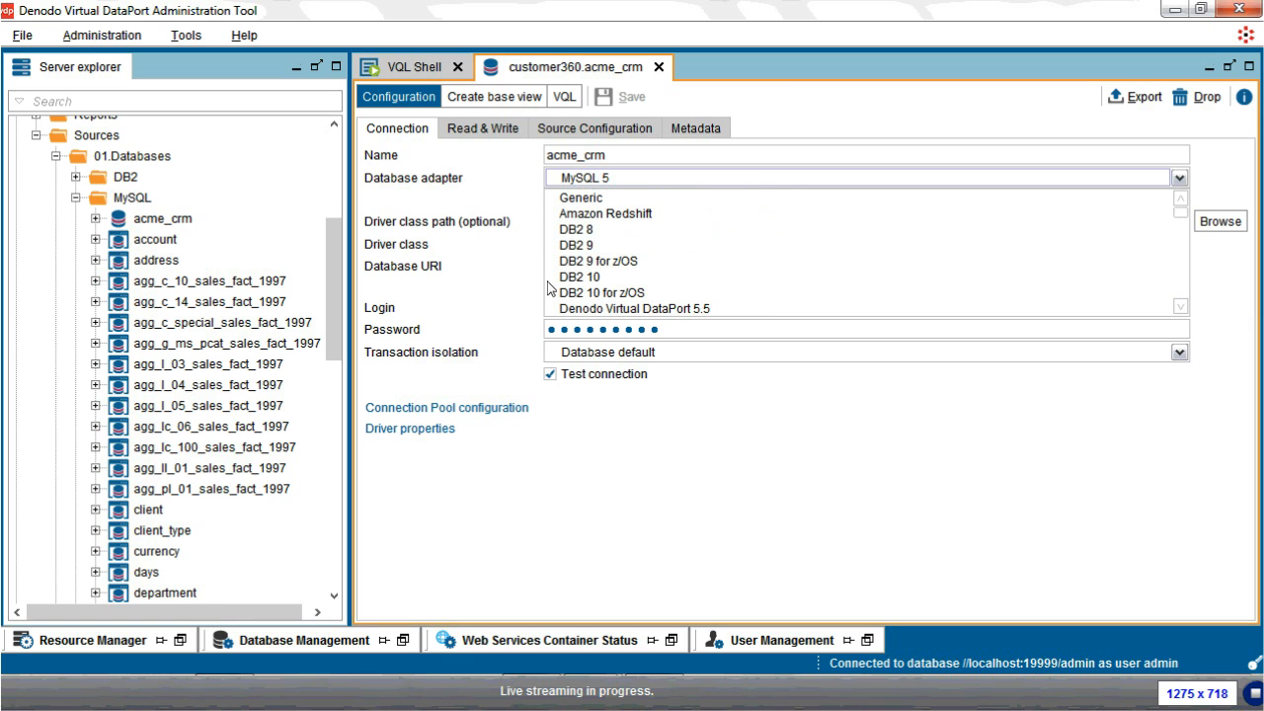
{"action": "left_click", "coordinate": [465, 238]}
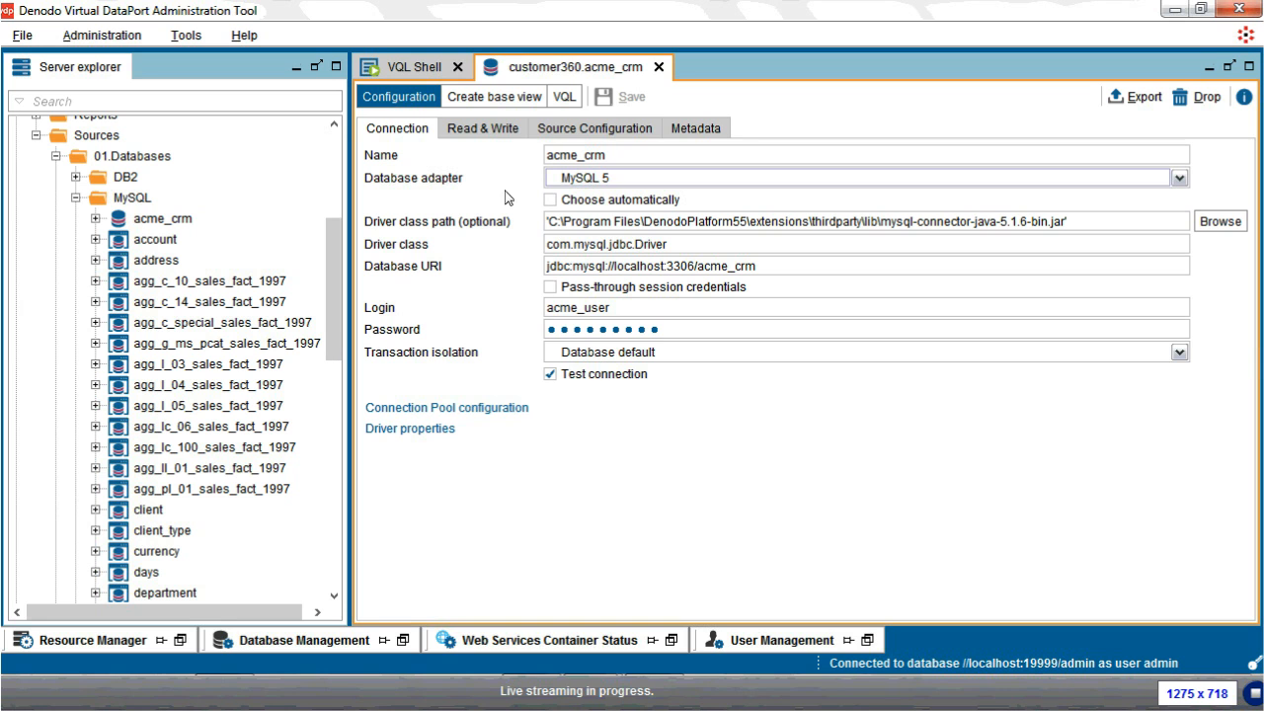
{"action": "left_click", "coordinate": [527, 110]}
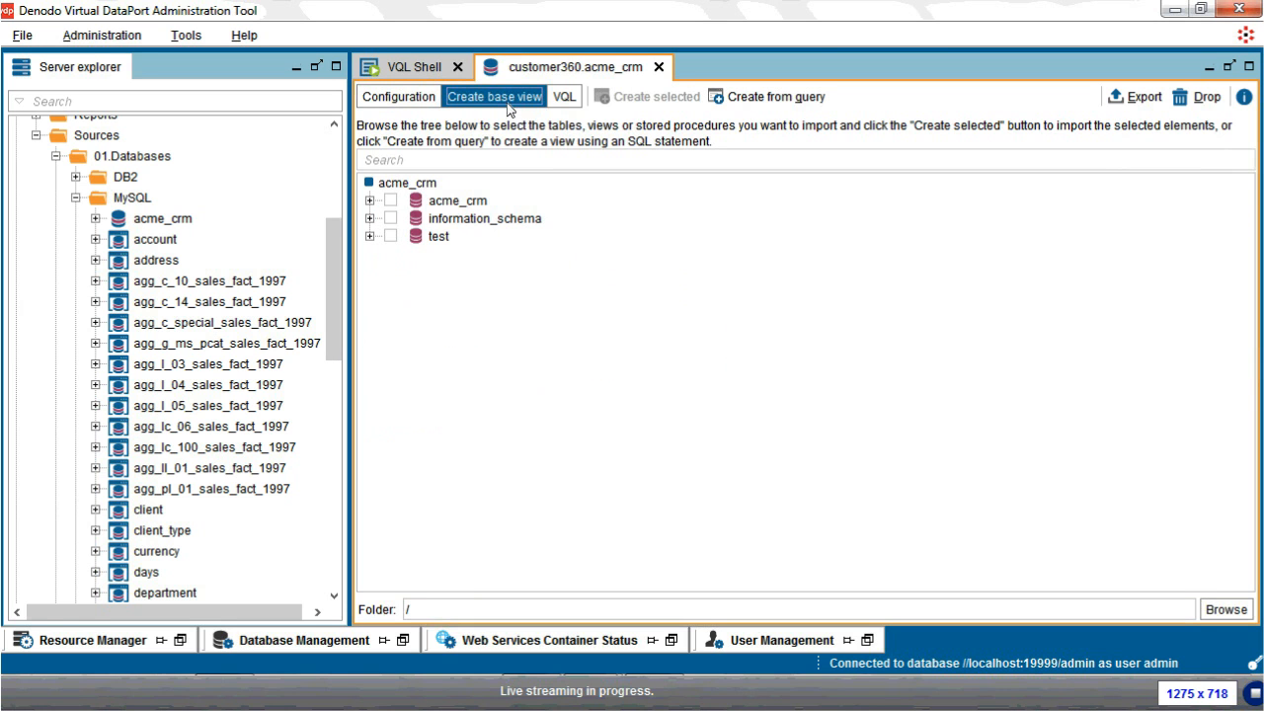
Step: Select only the acme_crm account table and create its base view
{"action": "left_click", "coordinate": [369, 201]}
{"action": "left_click", "coordinate": [390, 220]}
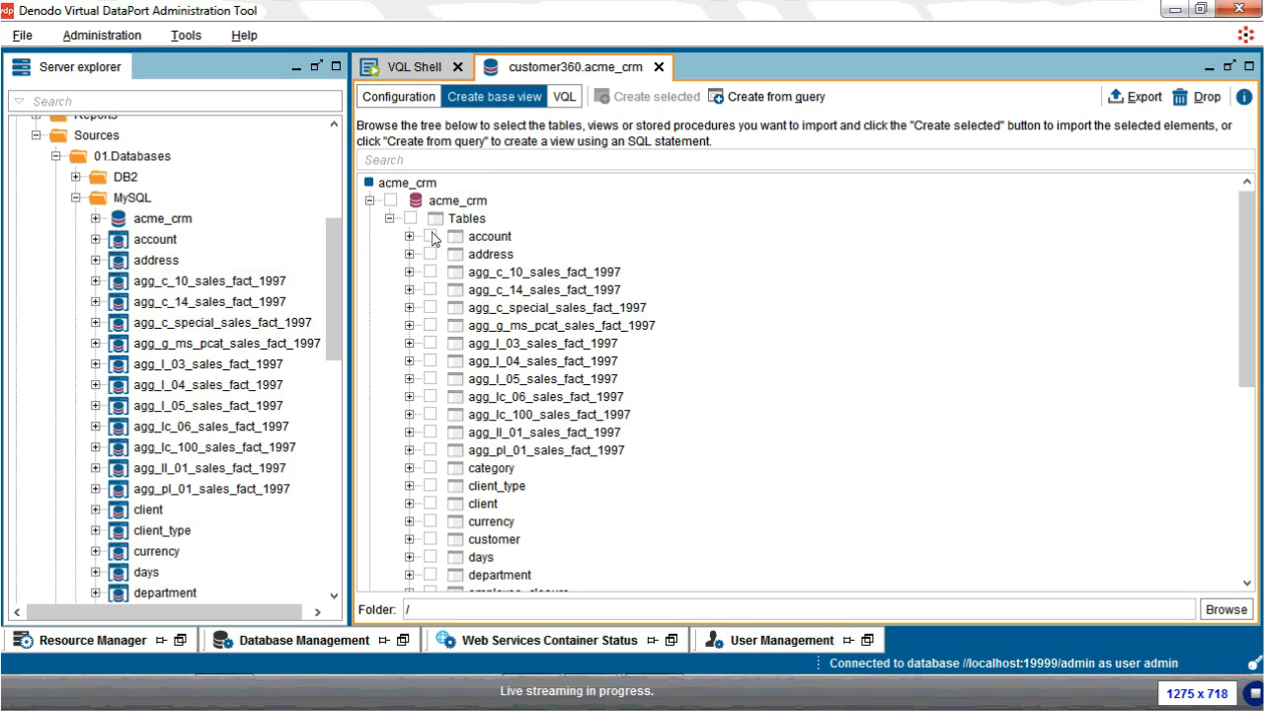
{"action": "left_click", "coordinate": [410, 219]}
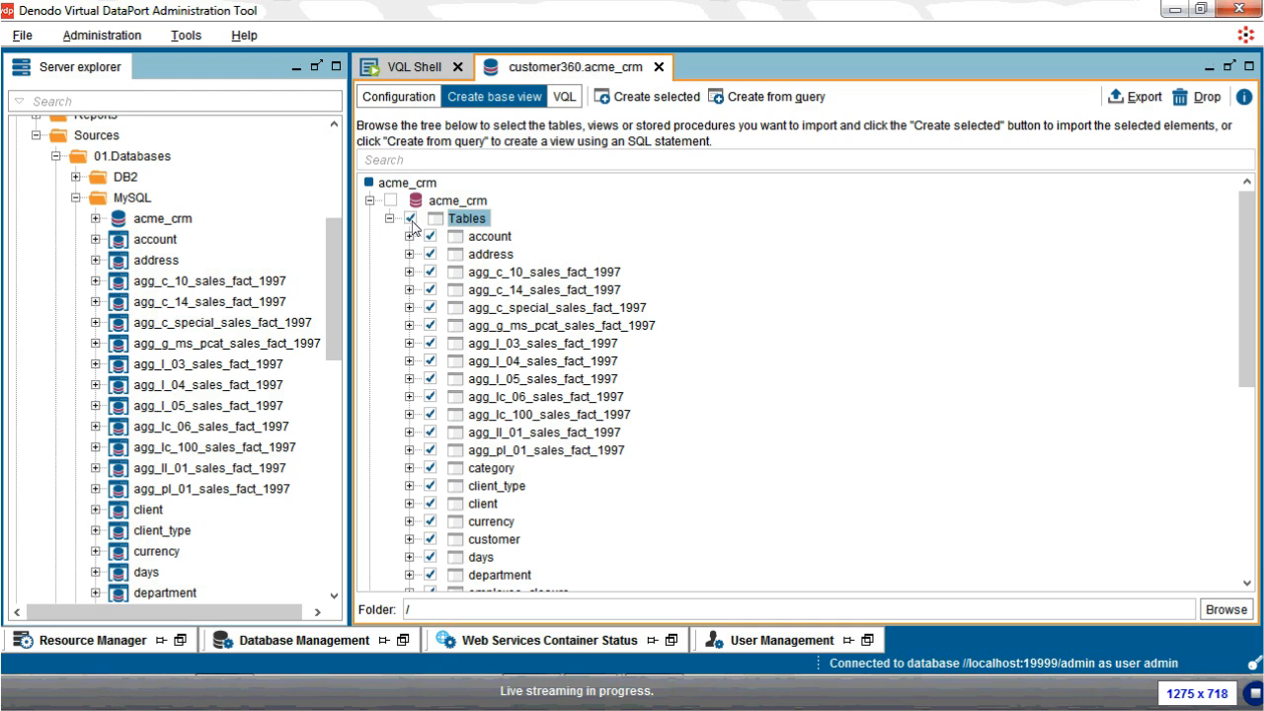
{"action": "left_click", "coordinate": [410, 219]}
{"action": "left_click", "coordinate": [488, 238]}
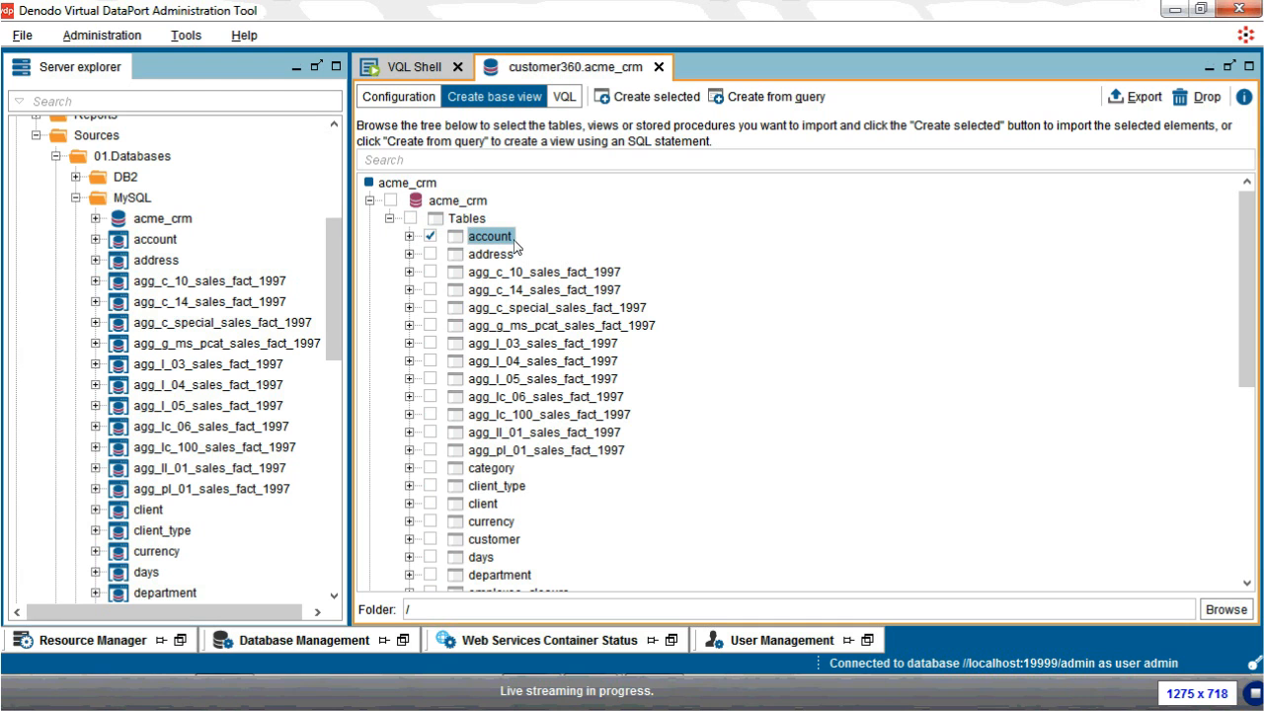
{"action": "left_click", "coordinate": [674, 102]}
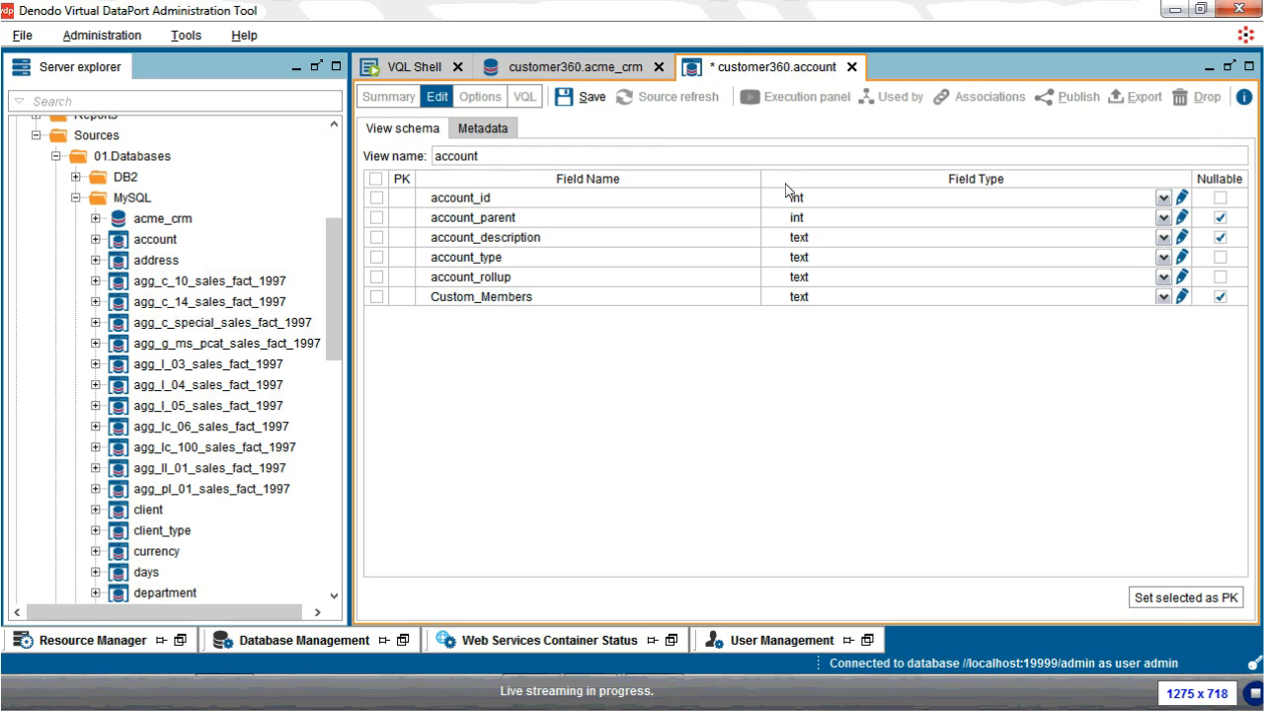
{"action": "mouse_move", "coordinate": [806, 230]}
{"action": "left_click", "coordinate": [76, 197]}
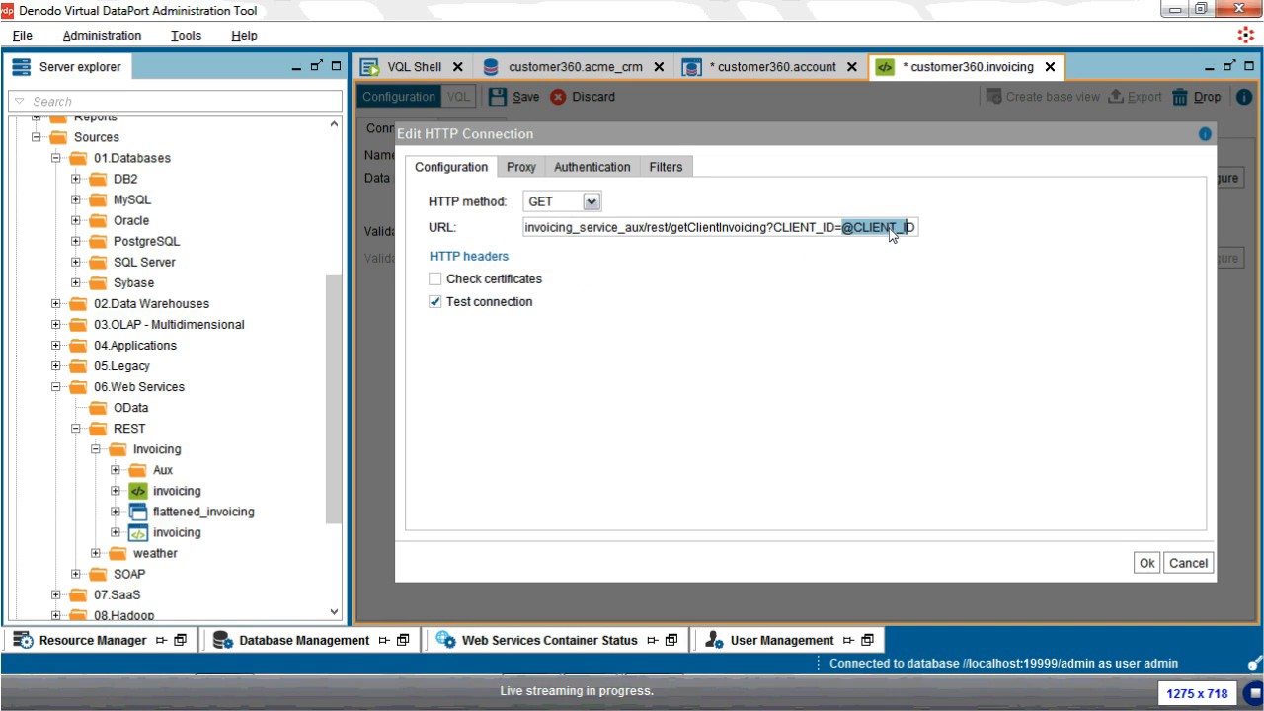
{"action": "key", "text": "shift+End"}
{"action": "key", "text": "Return"}
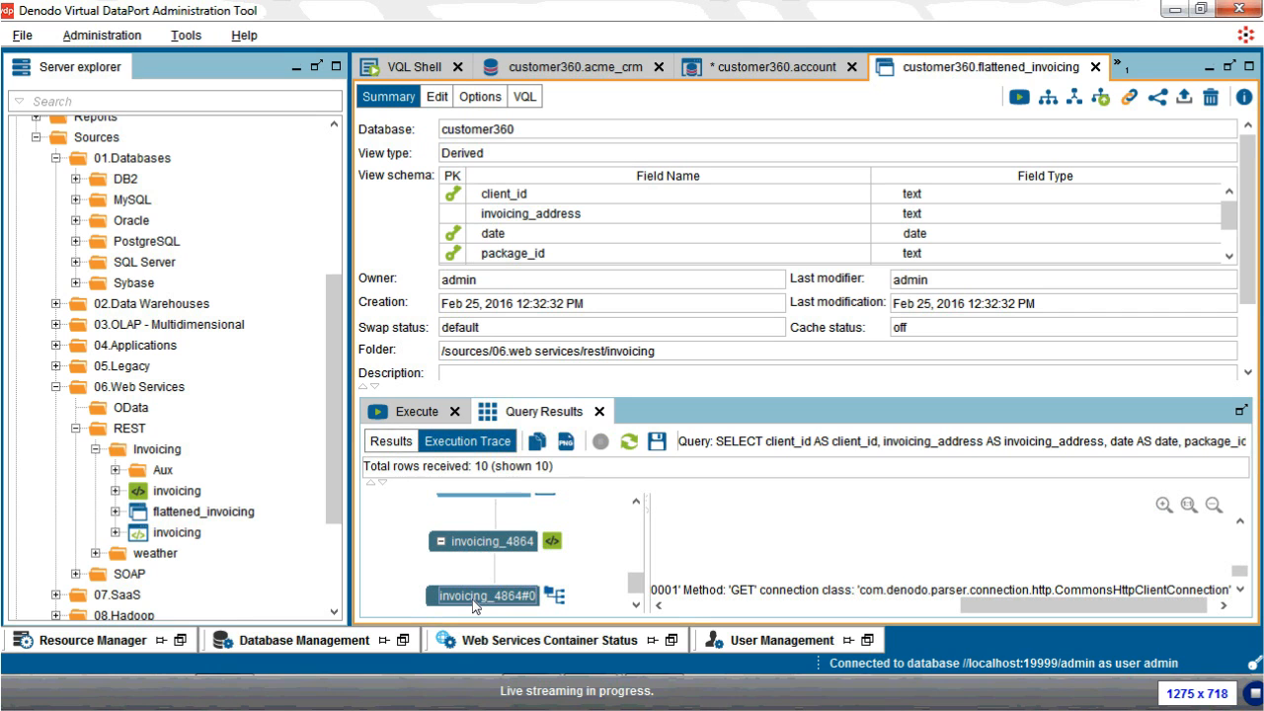
Step: Read the full GET getClientInvoicing HTTP route URL in the trace details, then leave the trace
{"action": "left_click_drag", "start_coordinate": [1084, 606], "coordinate": [967, 605]}
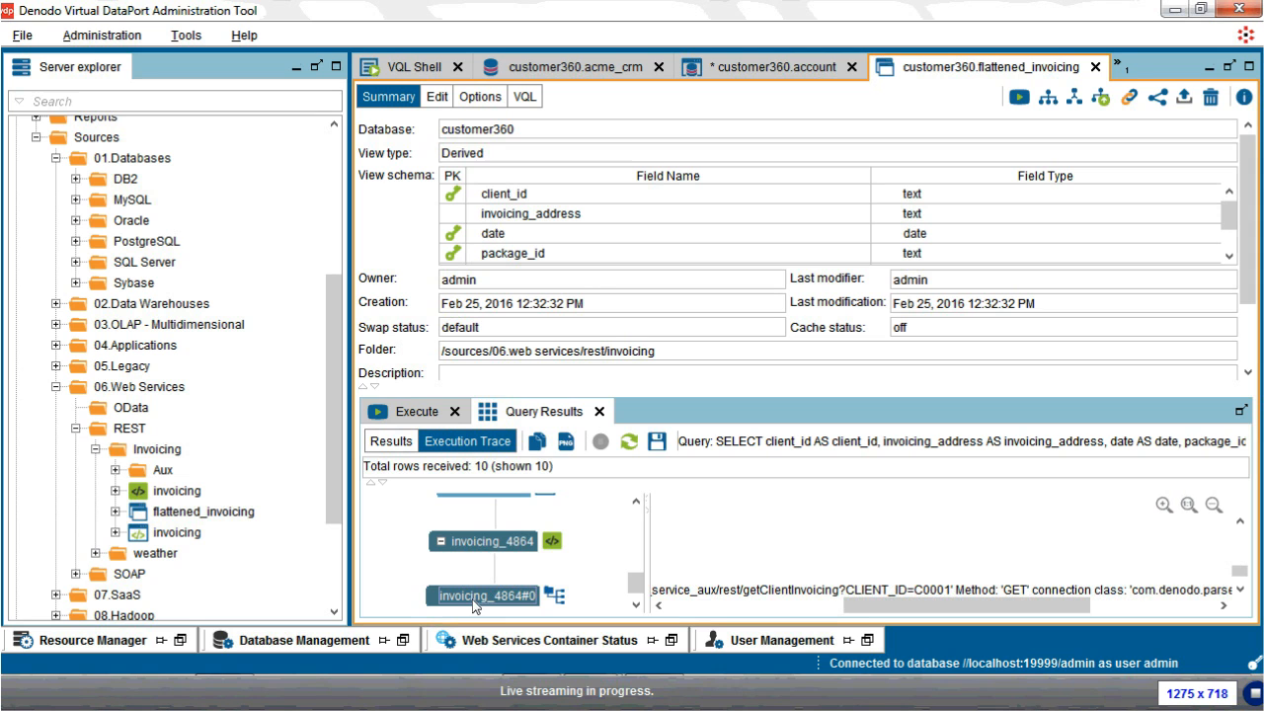
{"action": "left_click", "coordinate": [951, 596]}
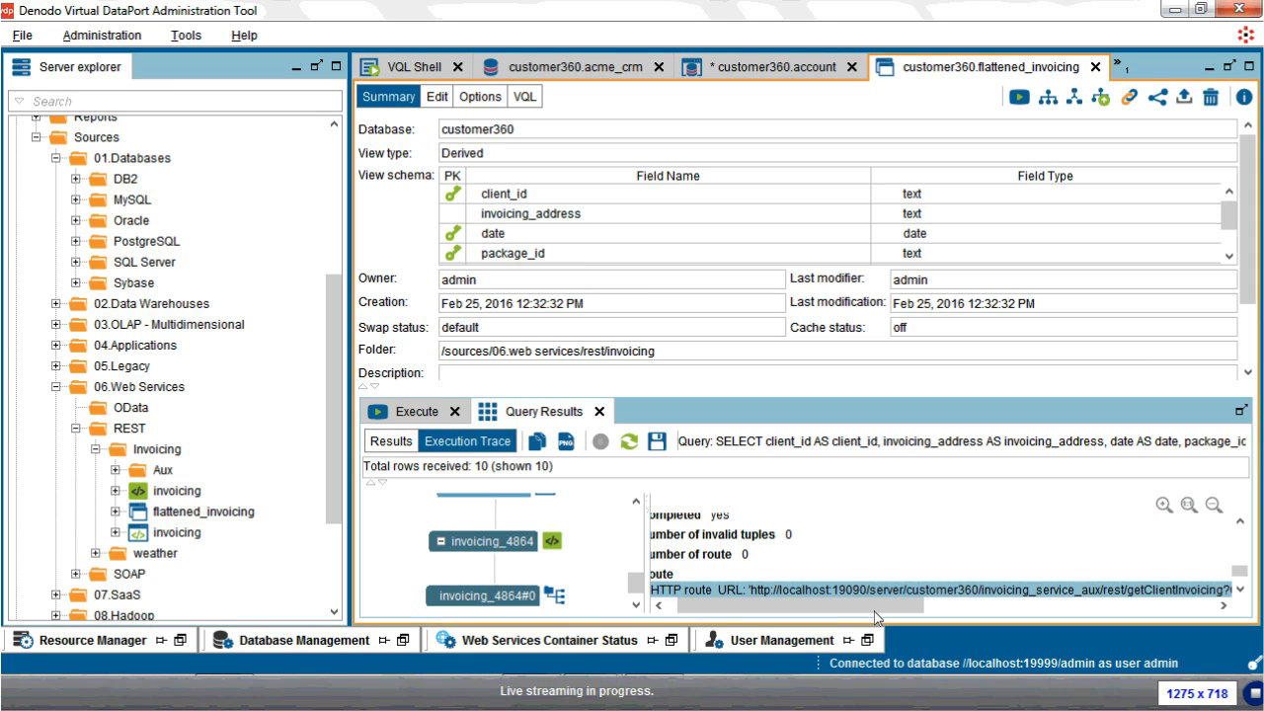
{"action": "scroll", "coordinate": [875, 618], "scroll_direction": "right", "scroll_amount": 3}
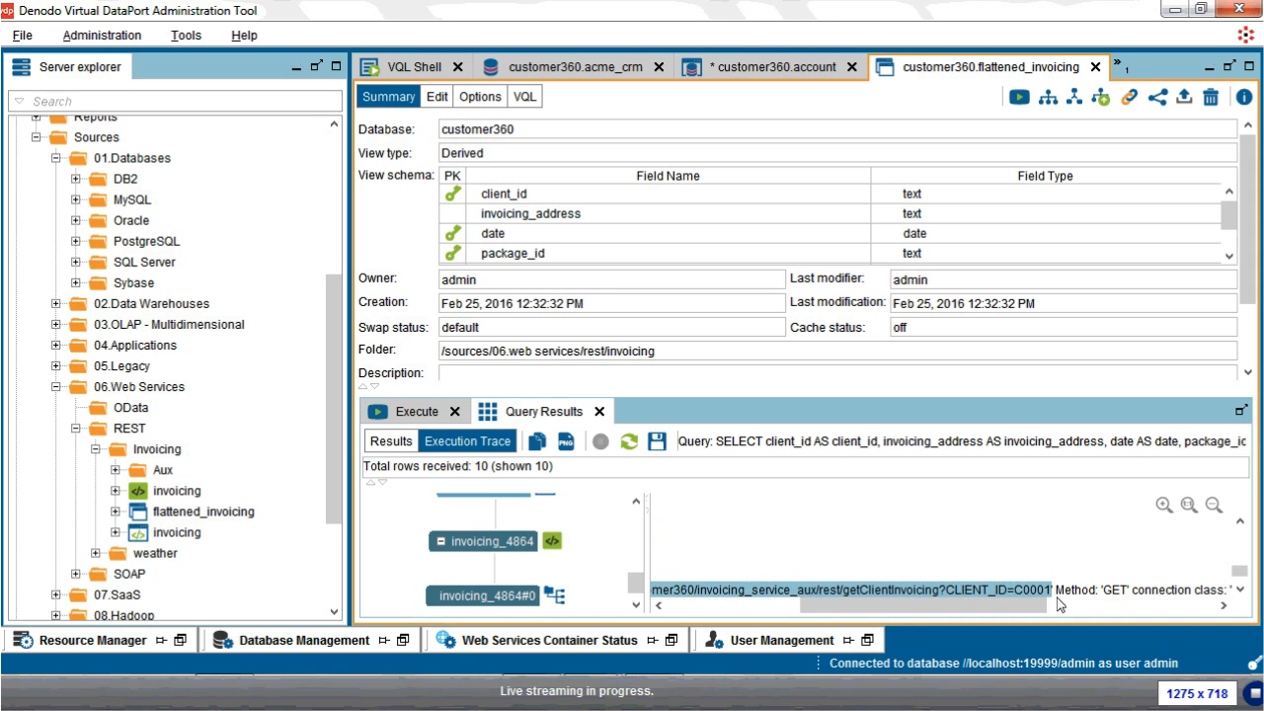
{"action": "scroll", "coordinate": [1059, 604], "scroll_direction": "right", "scroll_amount": 1}
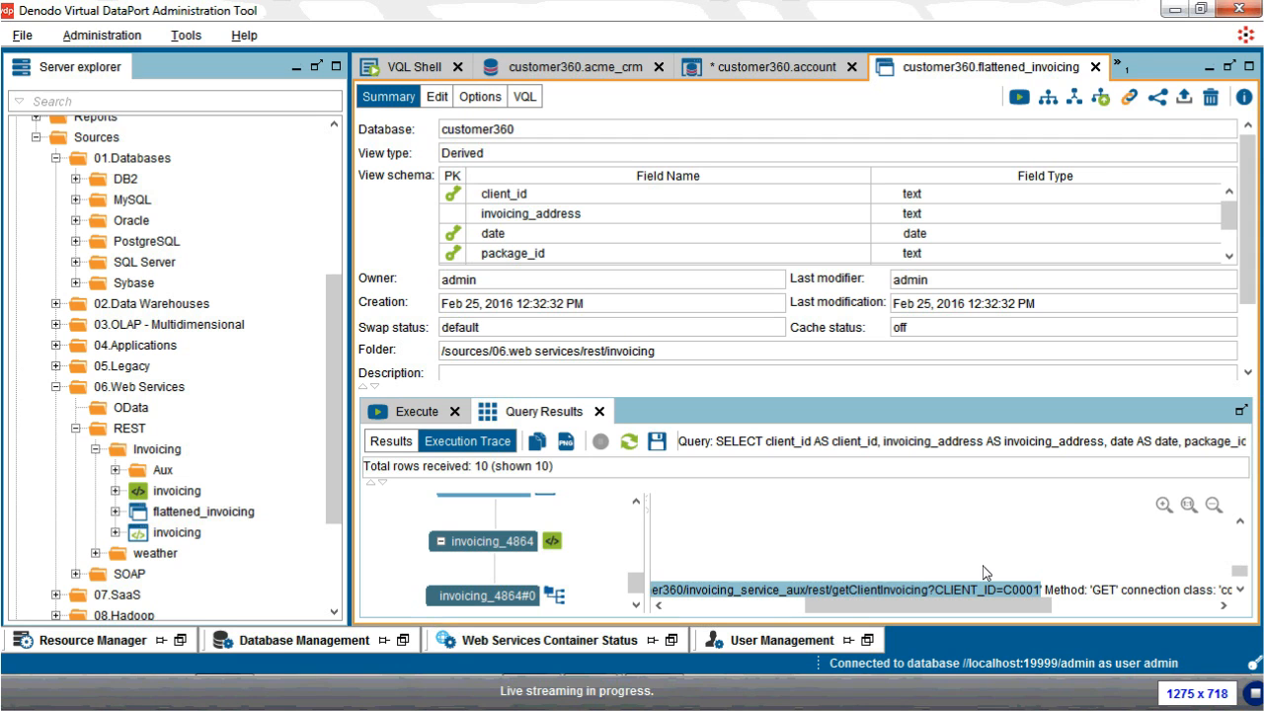
{"action": "left_click", "coordinate": [1117, 68]}
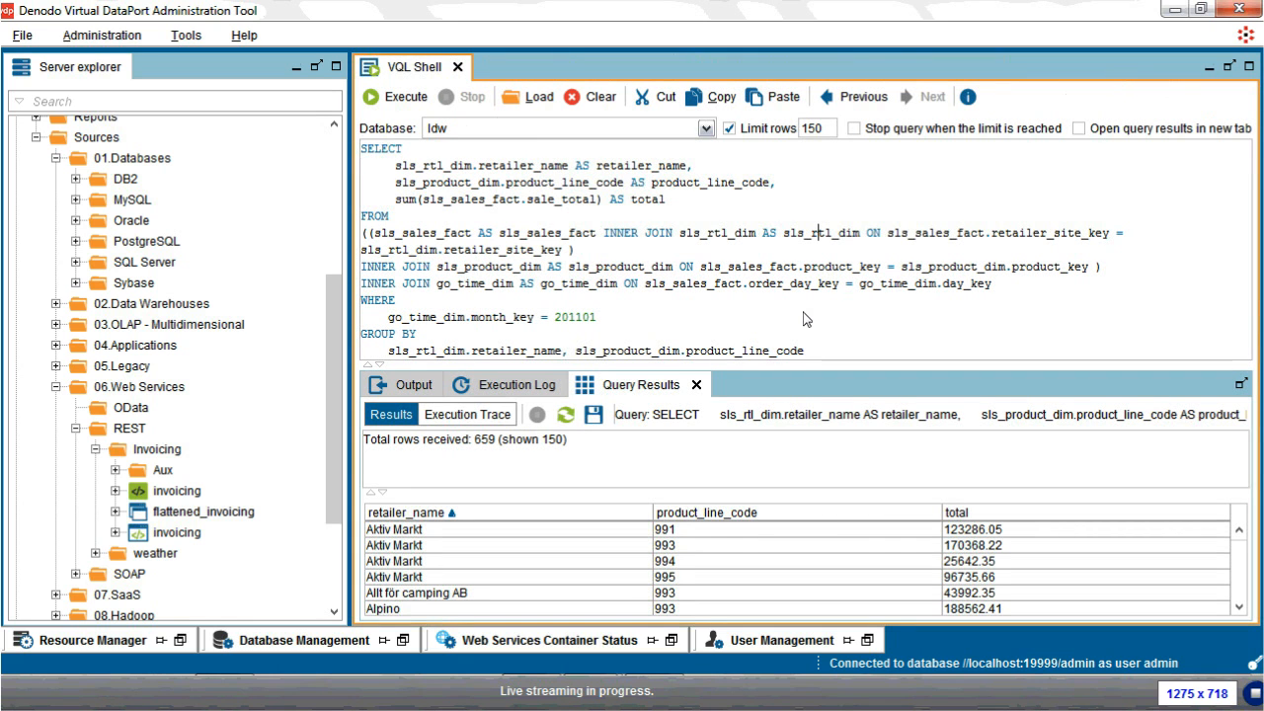
{"action": "left_click_drag", "start_coordinate": [807, 364], "coordinate": [807, 381]}
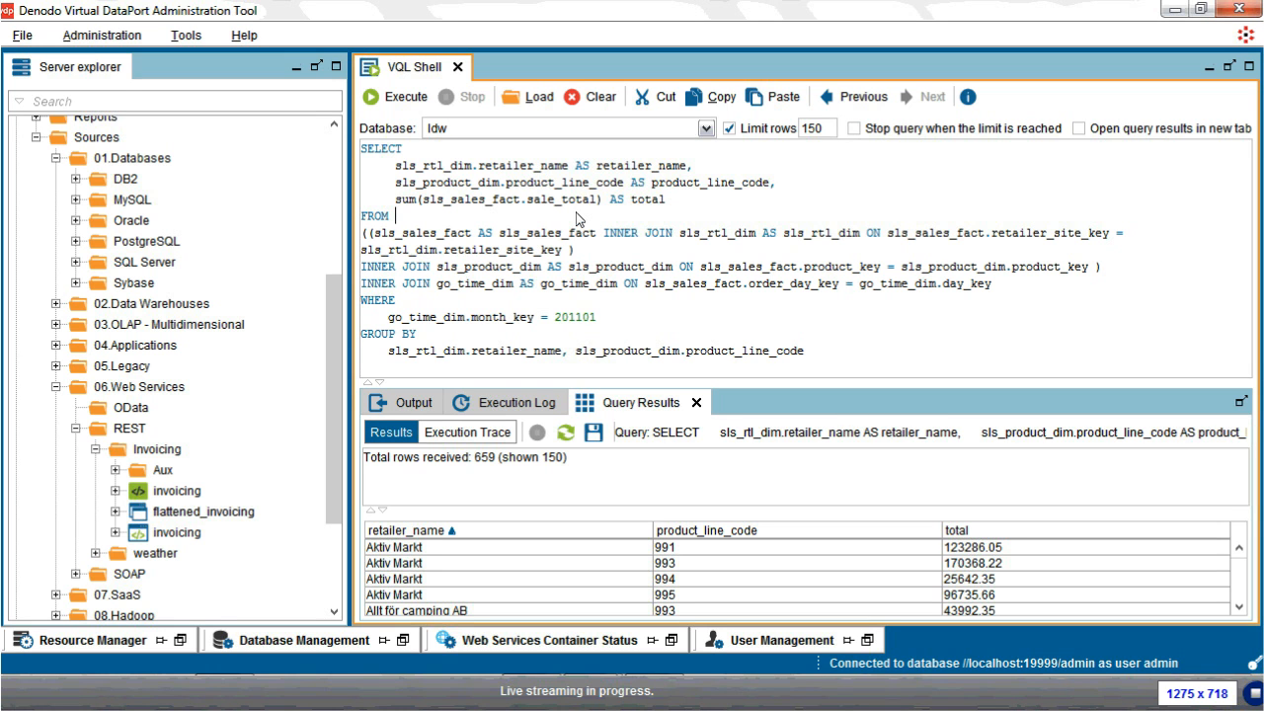
Step: Start a new join view in the MySQL folder with client, address and flattened_invoicing
{"action": "left_click", "coordinate": [76, 199]}
{"action": "right_click", "coordinate": [139, 126]}
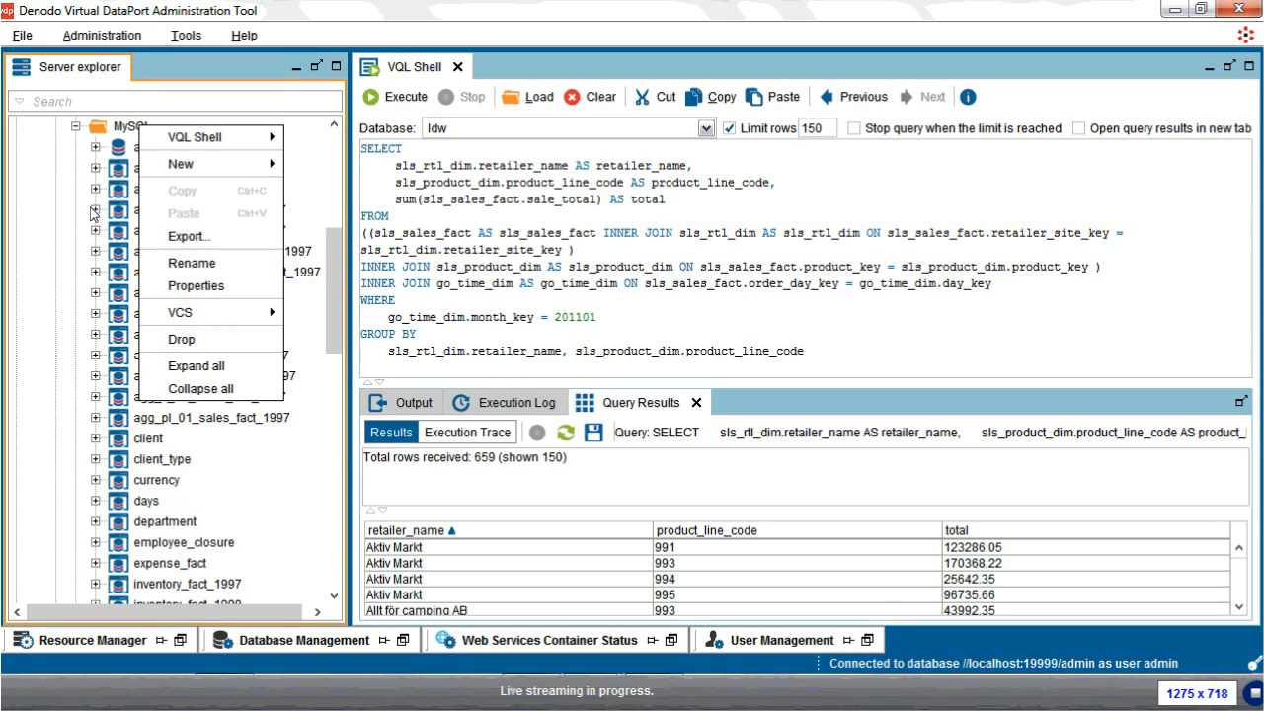
{"action": "mouse_move", "coordinate": [172, 166]}
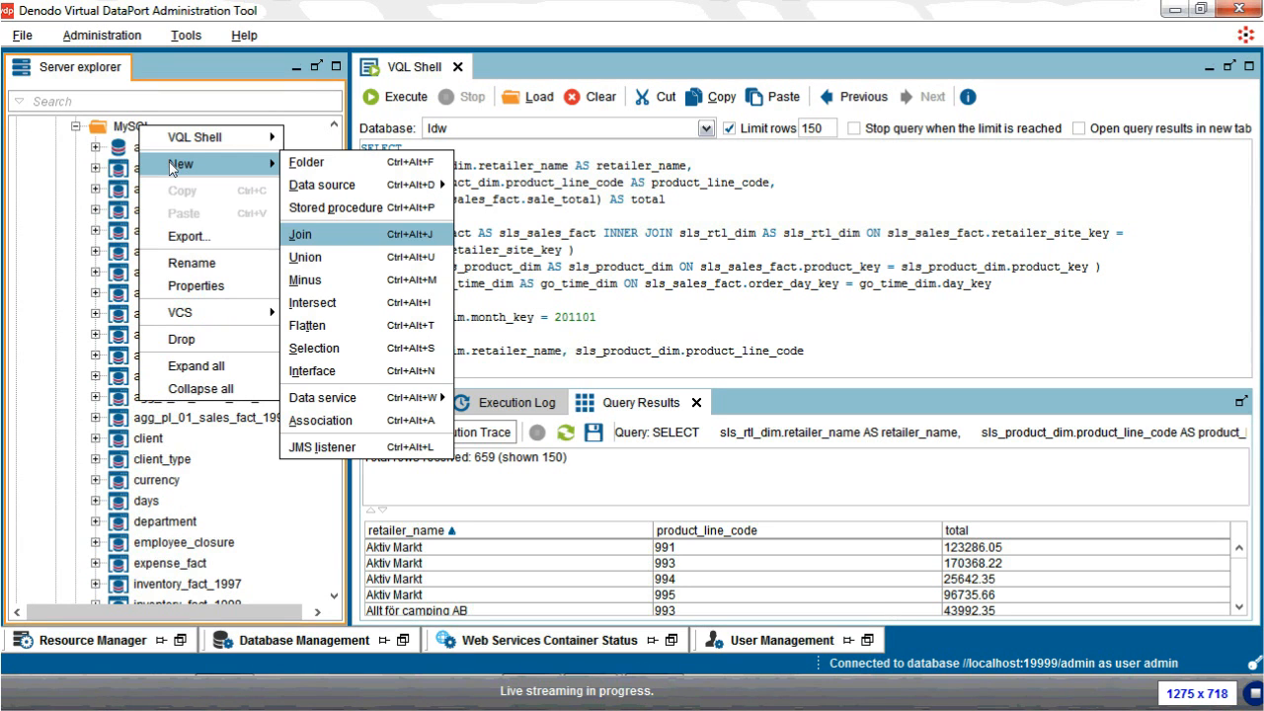
{"action": "left_click", "coordinate": [318, 246]}
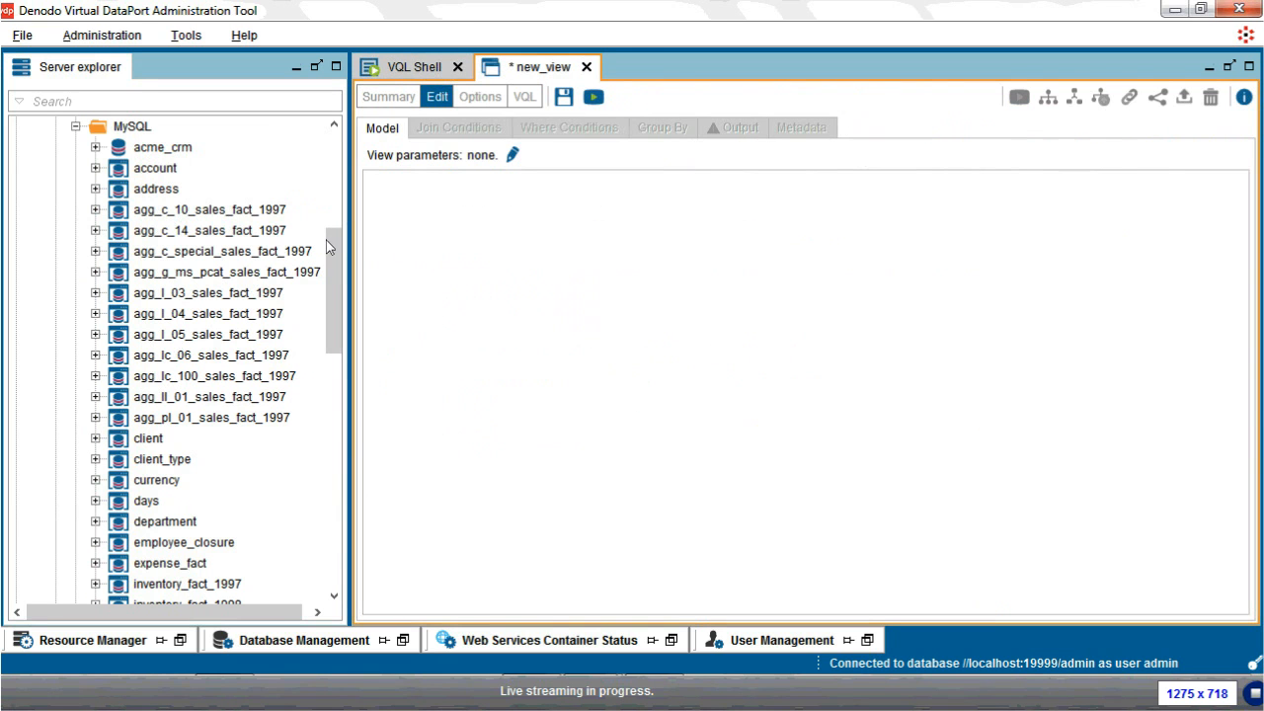
{"action": "scroll", "coordinate": [328, 248], "scroll_direction": "up", "scroll_amount": 1}
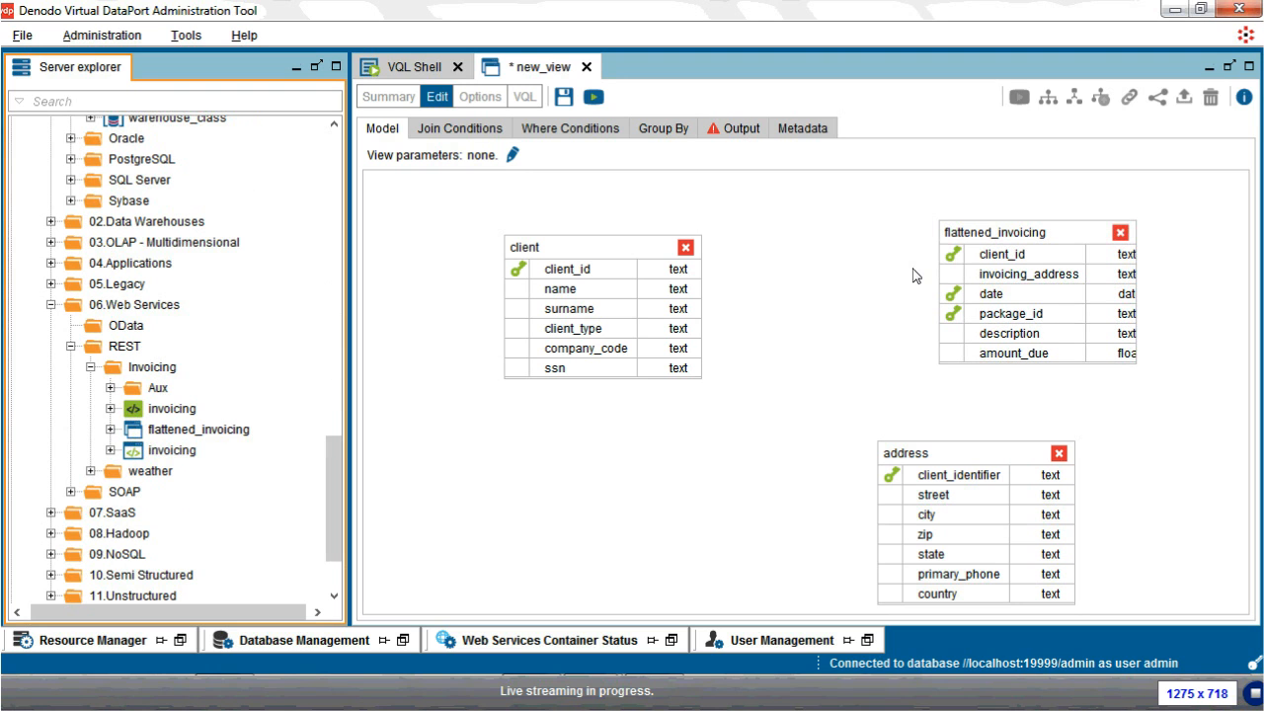
Step: Join client_id to address's client_identifier and flattened_invoicing's client_id as inner joins, then add a filter condition
{"action": "left_click_drag", "start_coordinate": [703, 275], "coordinate": [891, 484]}
{"action": "left_click_drag", "start_coordinate": [595, 276], "coordinate": [966, 237]}
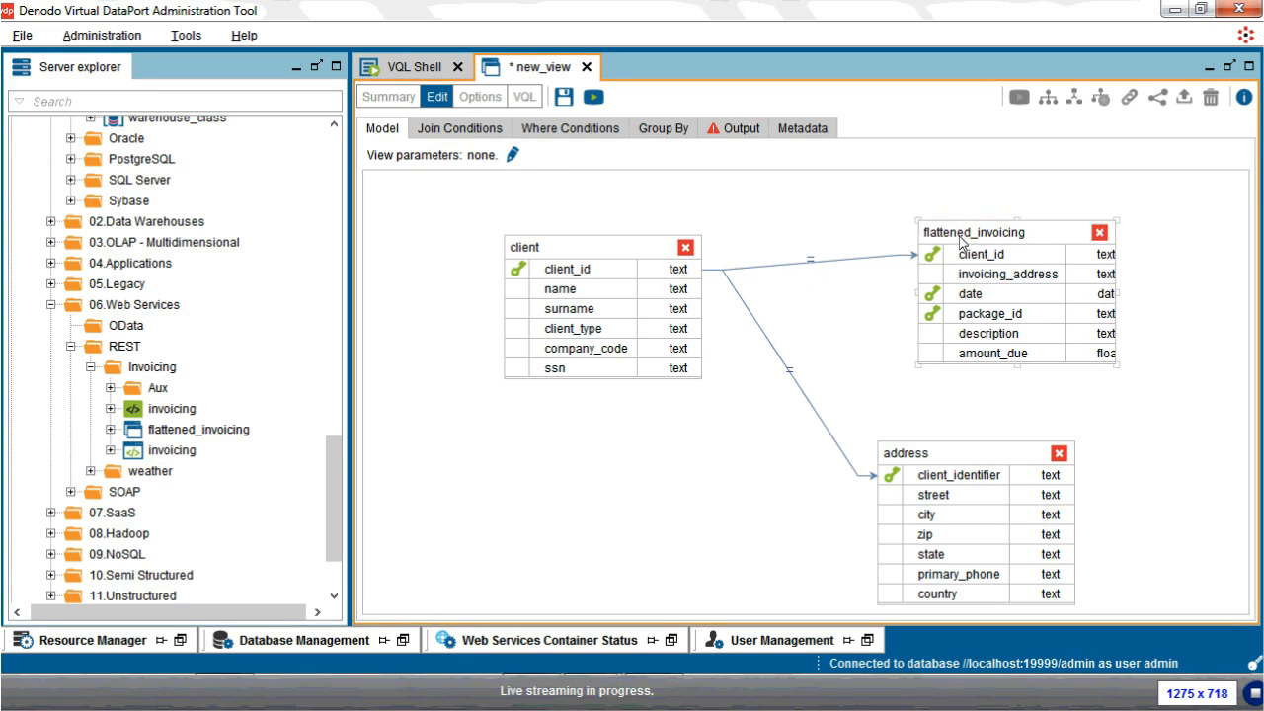
{"action": "left_click", "coordinate": [456, 128]}
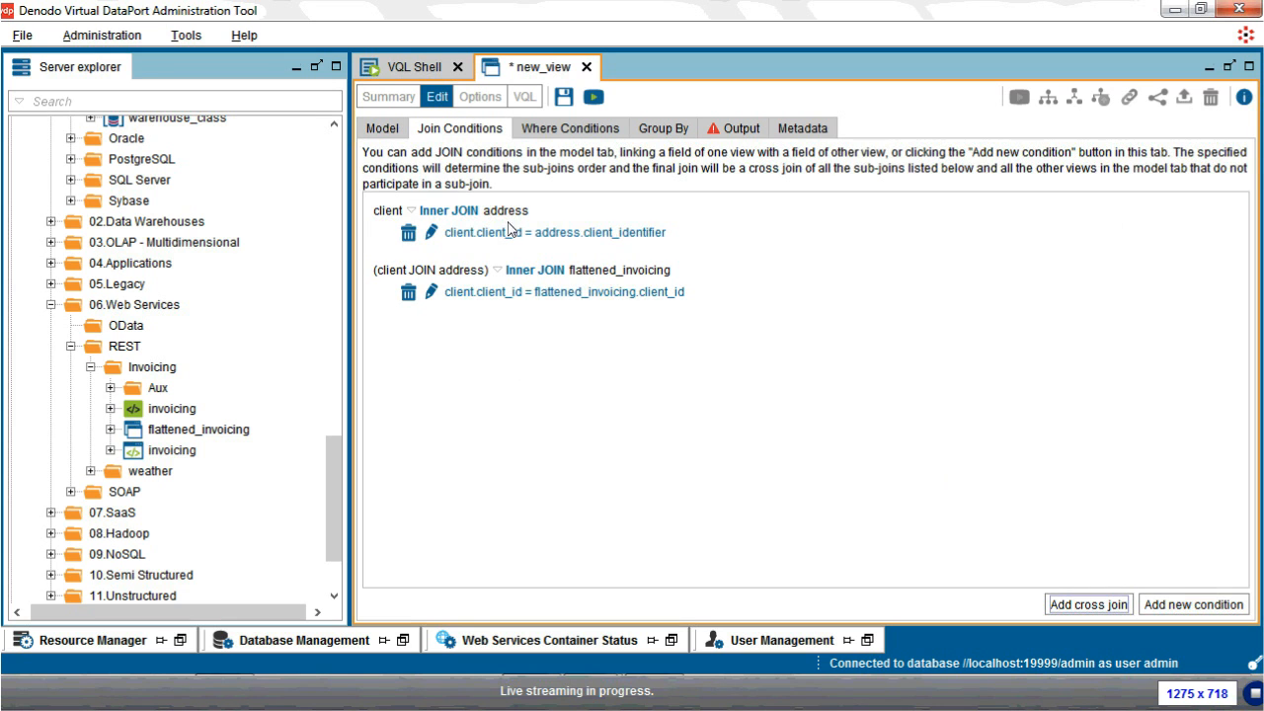
{"action": "left_click", "coordinate": [412, 212]}
{"action": "mouse_move", "coordinate": [465, 232]}
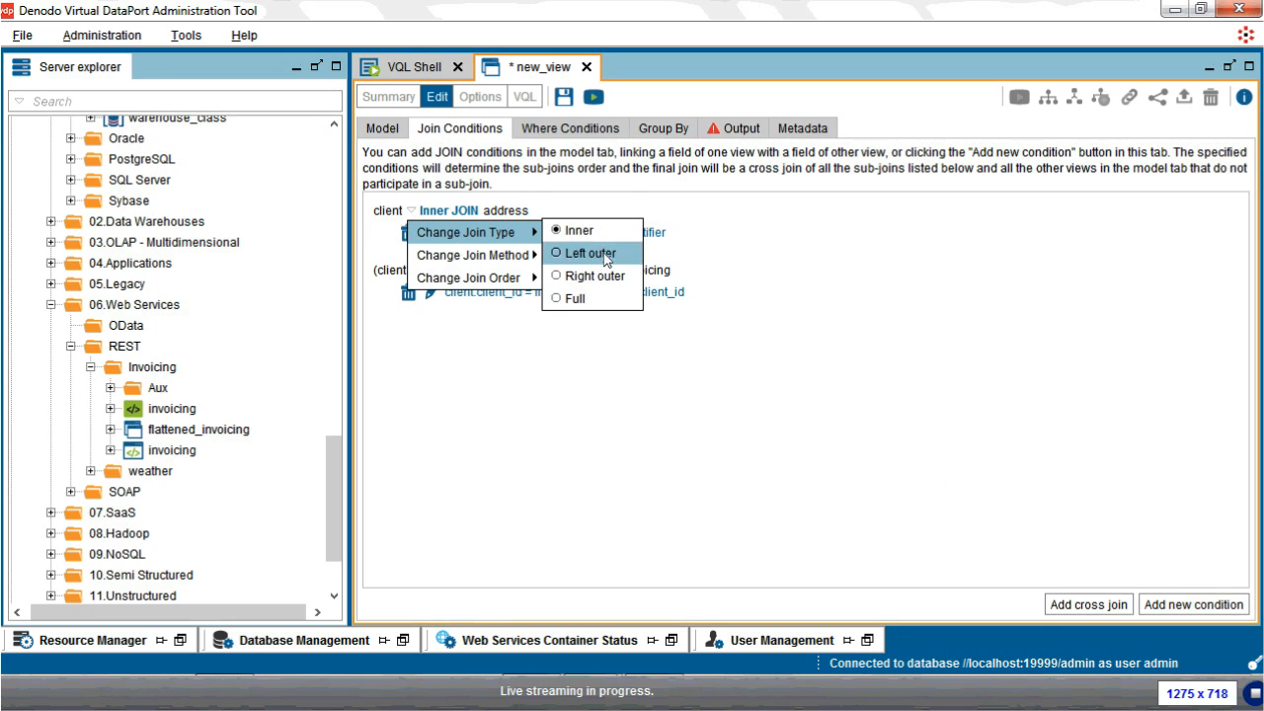
{"action": "left_click", "coordinate": [796, 364]}
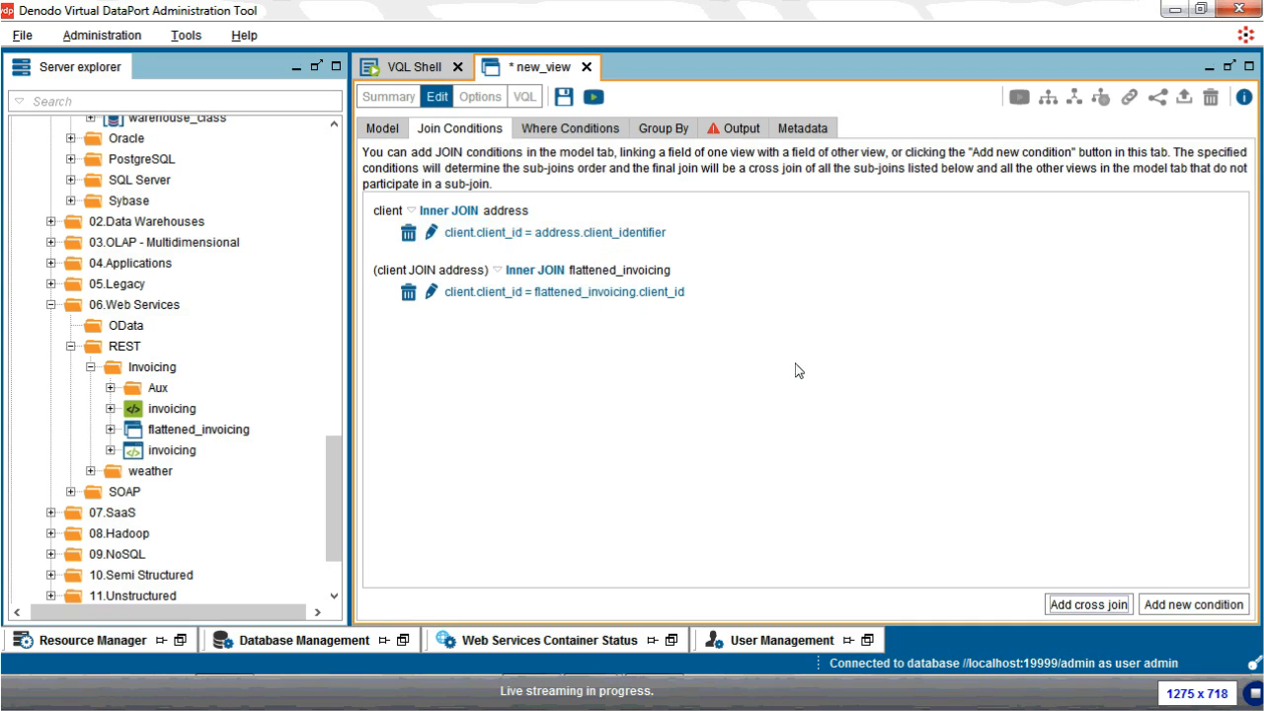
{"action": "left_click", "coordinate": [563, 134]}
{"action": "left_click", "coordinate": [444, 187]}
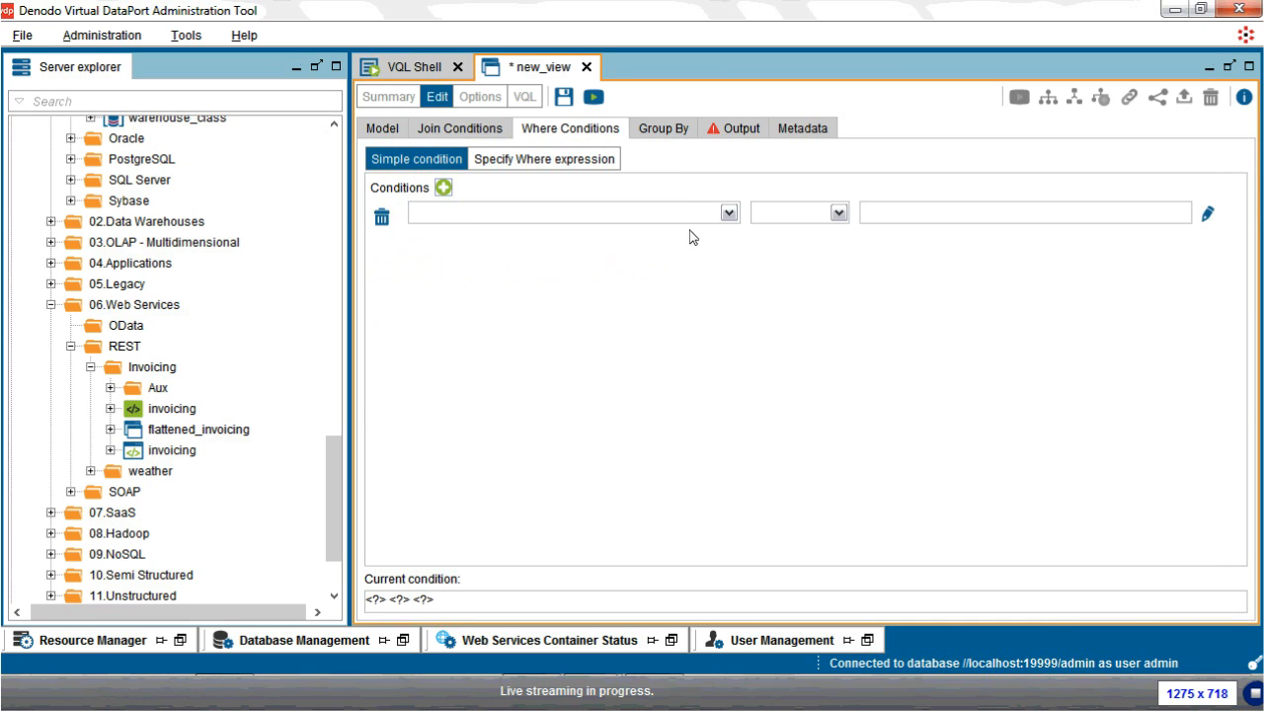
Step: Add the condition address.city = 'San Francisco' to the join view, then check its Group By and Output tabs
{"action": "left_click", "coordinate": [728, 214]}
{"action": "left_click", "coordinate": [717, 235]}
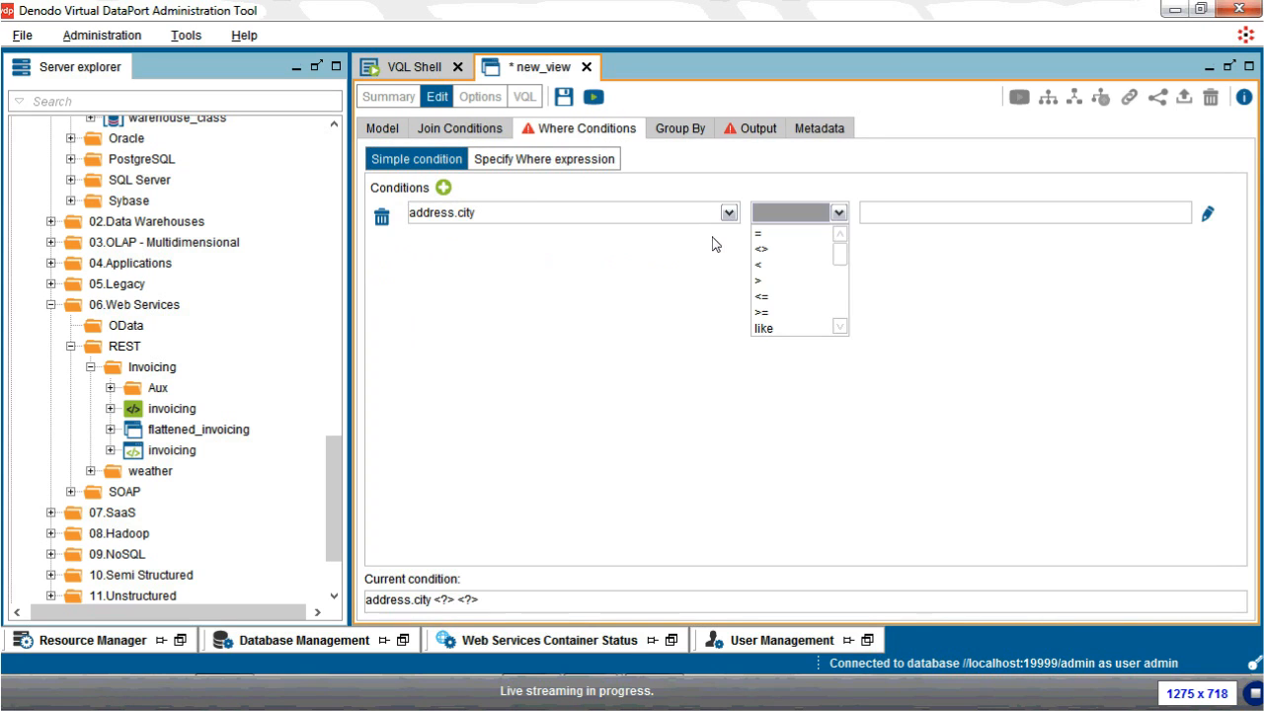
{"action": "left_click", "coordinate": [844, 237]}
{"action": "type", "text": "'San F"}
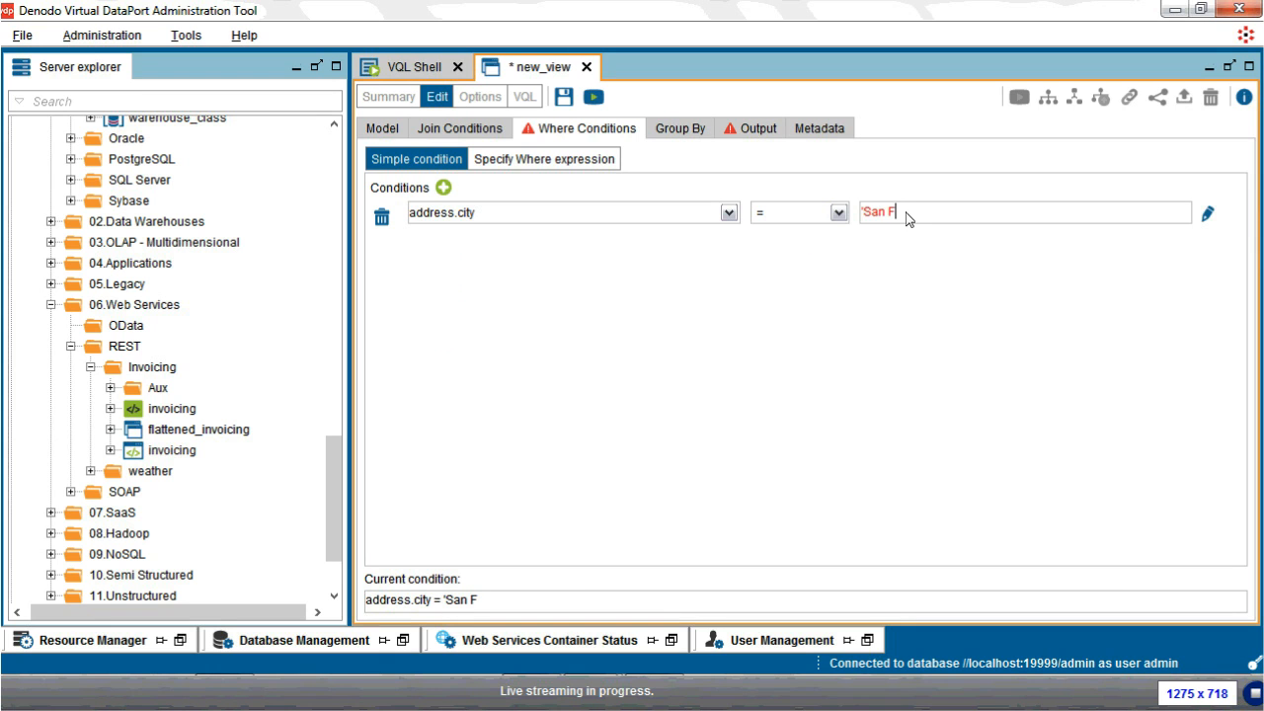
{"action": "type", "text": "rancisco'"}
{"action": "left_click", "coordinate": [664, 138]}
{"action": "left_click", "coordinate": [736, 129]}
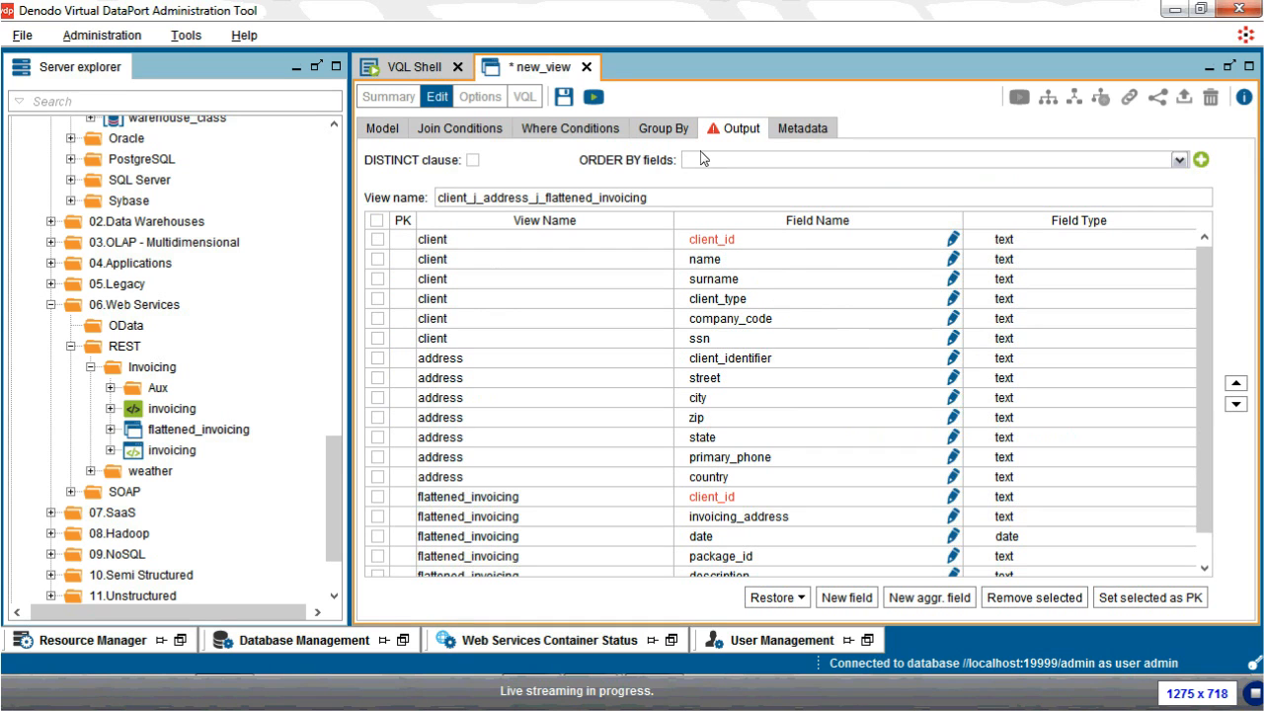
Step: Name the view sample_dem and rename its first client_id field to id
{"action": "left_click", "coordinate": [687, 200]}
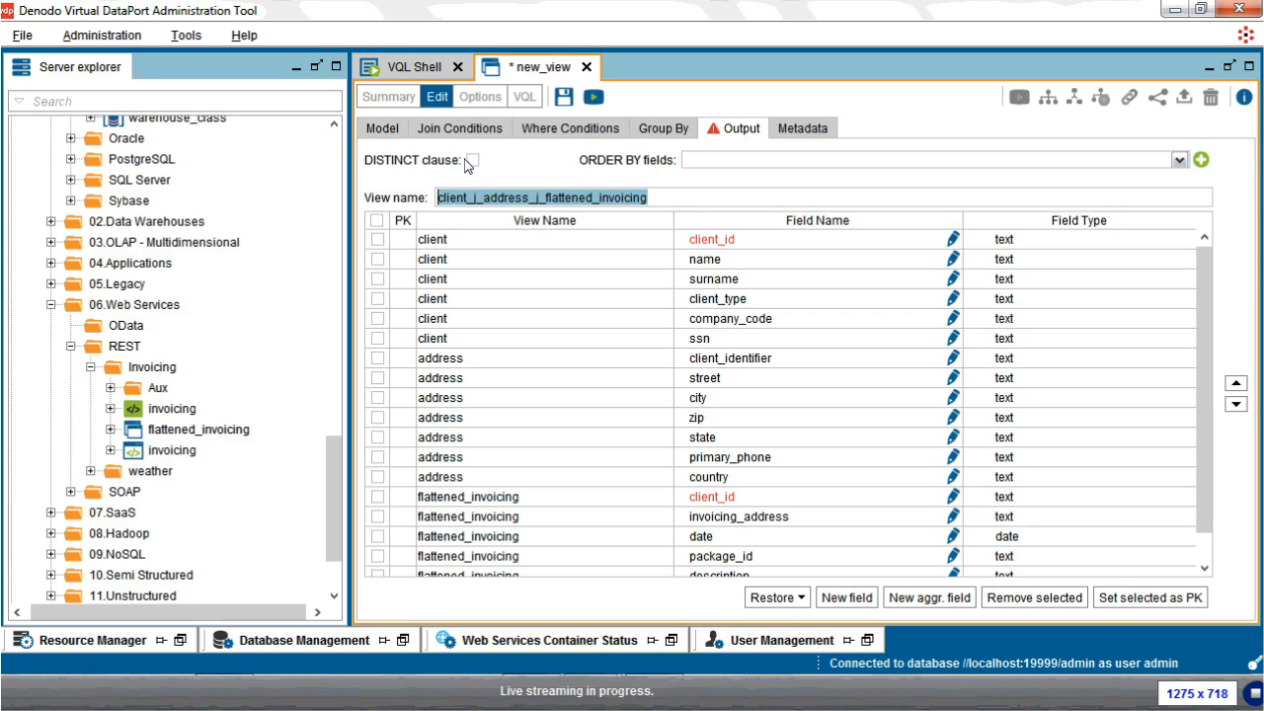
{"action": "type", "text": "sample_dem"}
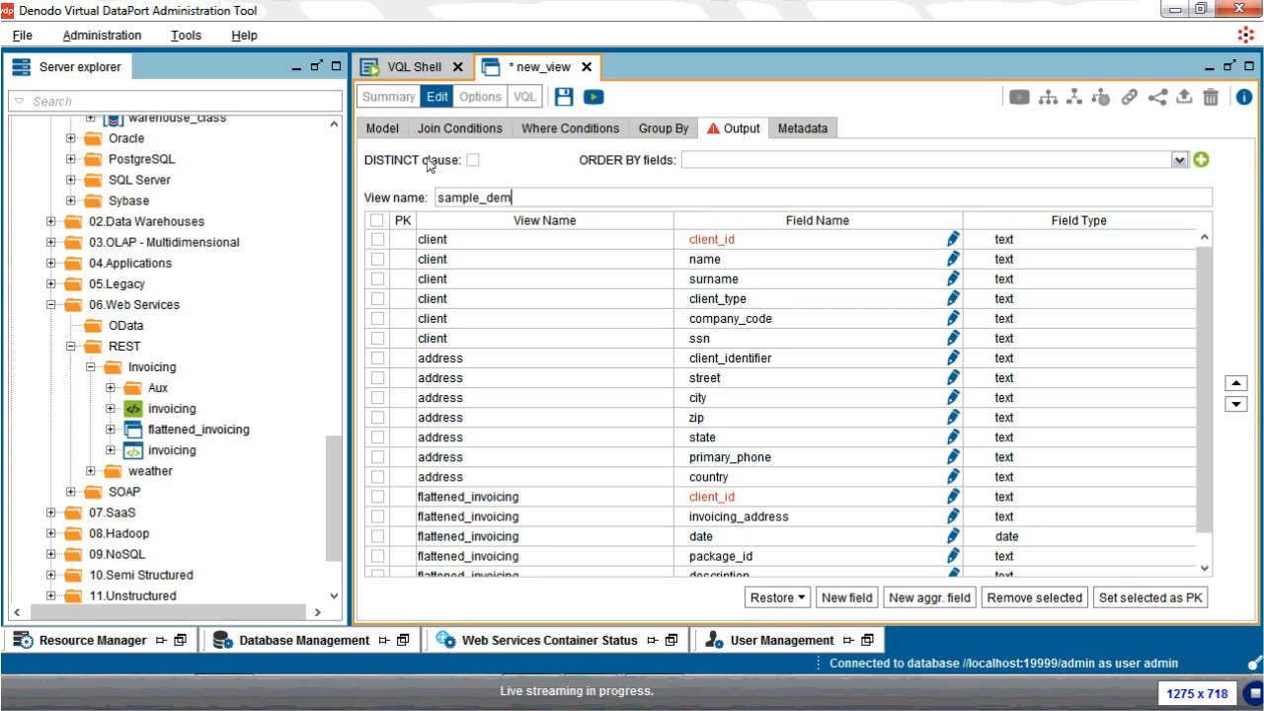
{"action": "left_click", "coordinate": [771, 241]}
{"action": "left_click_drag", "start_coordinate": [769, 238], "coordinate": [517, 183]}
{"action": "type", "text": "id"}
{"action": "key", "text": "Return"}
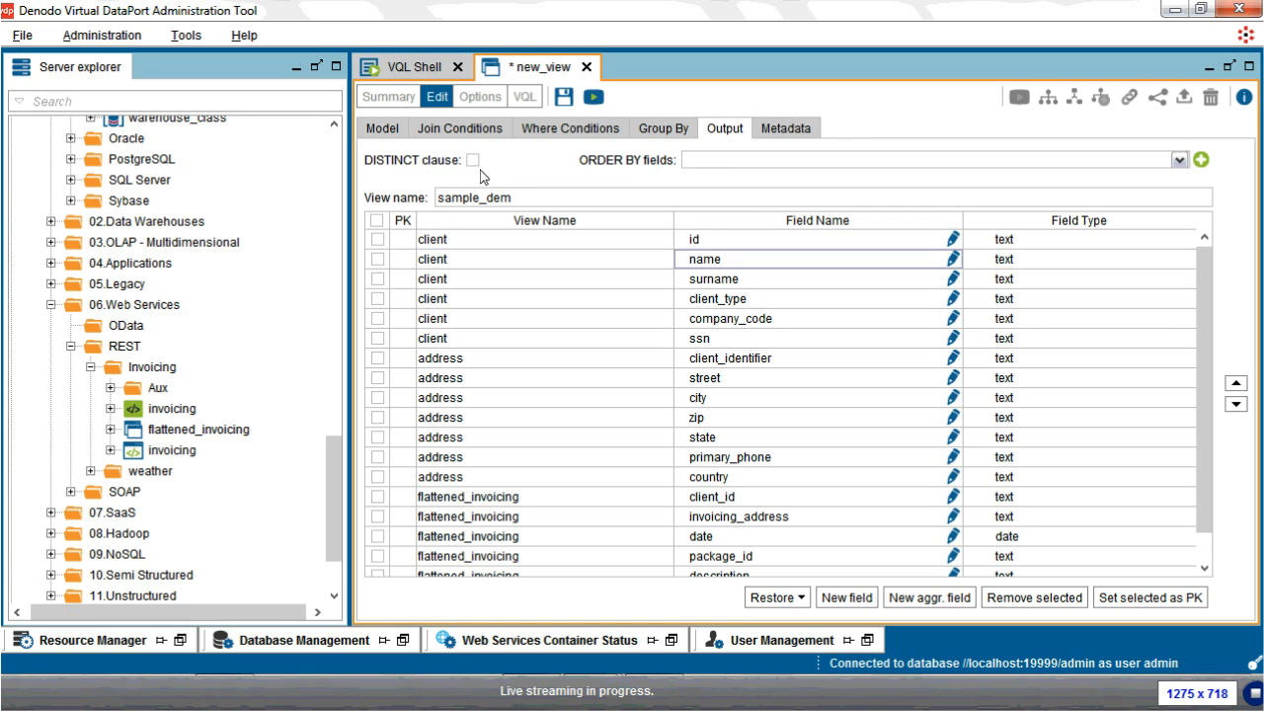
Step: Remove the redundant client_identifier field and flattened_invoicing's duplicate client_id field
{"action": "right_click", "coordinate": [753, 362]}
{"action": "left_click", "coordinate": [787, 429]}
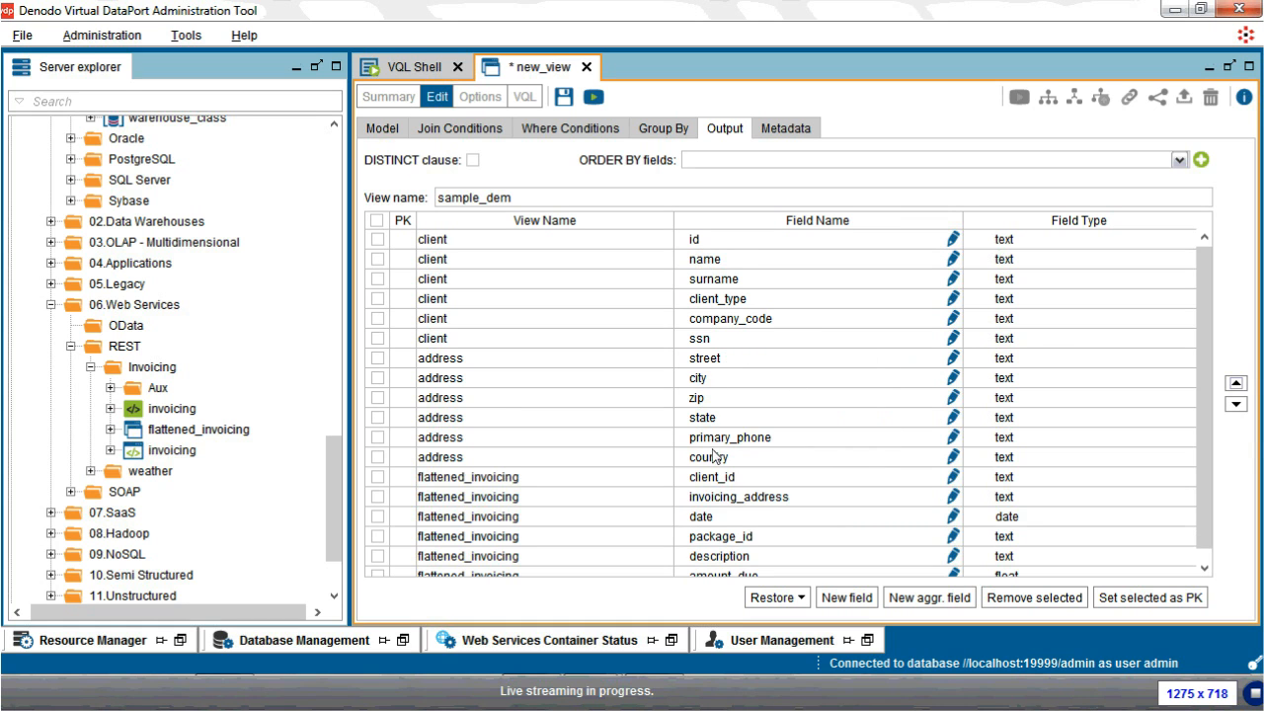
{"action": "right_click", "coordinate": [723, 481]}
{"action": "left_click", "coordinate": [761, 580]}
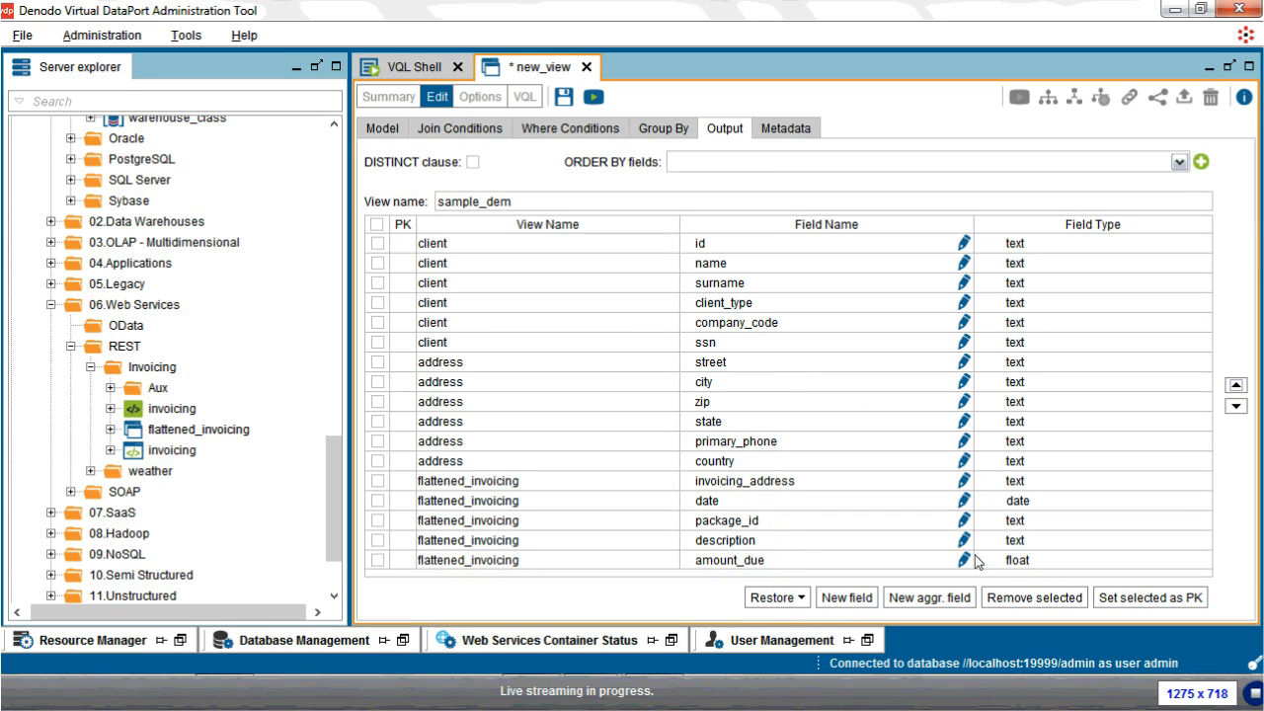
Step: Create a new field named test and start its expression with the concat function
{"action": "left_click", "coordinate": [852, 600]}
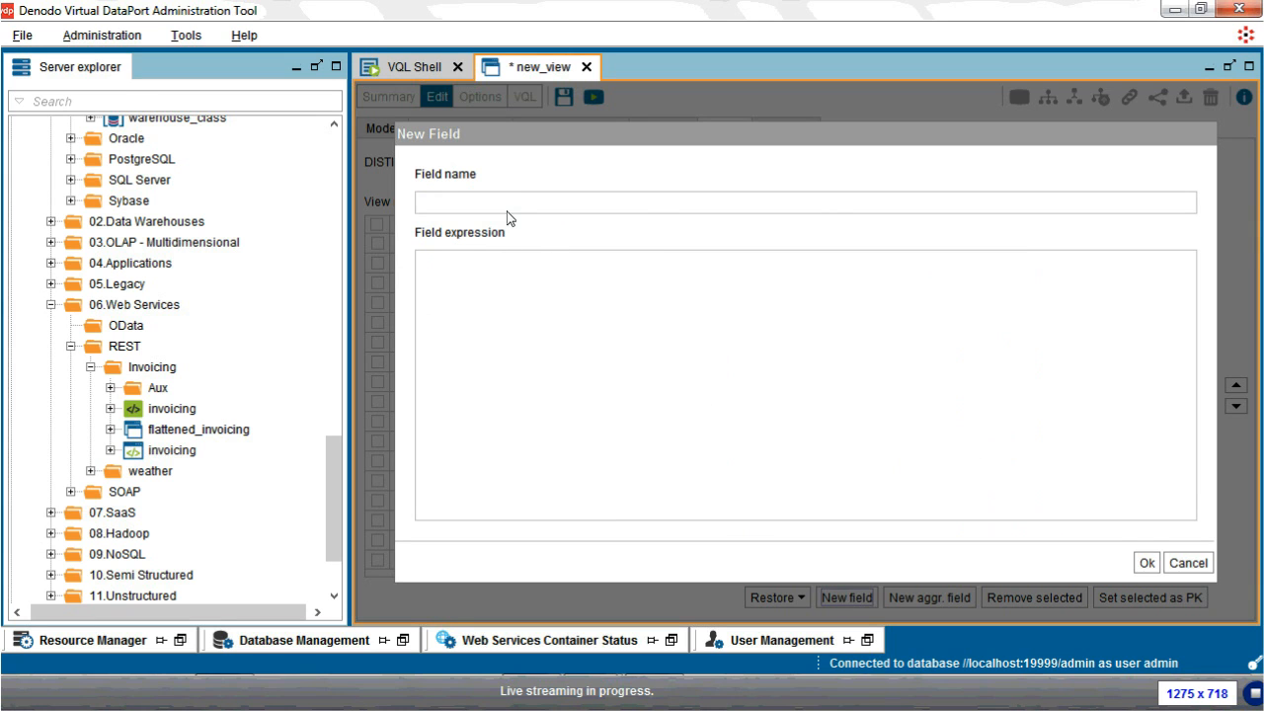
{"action": "type", "text": "test"}
{"action": "left_click", "coordinate": [452, 316]}
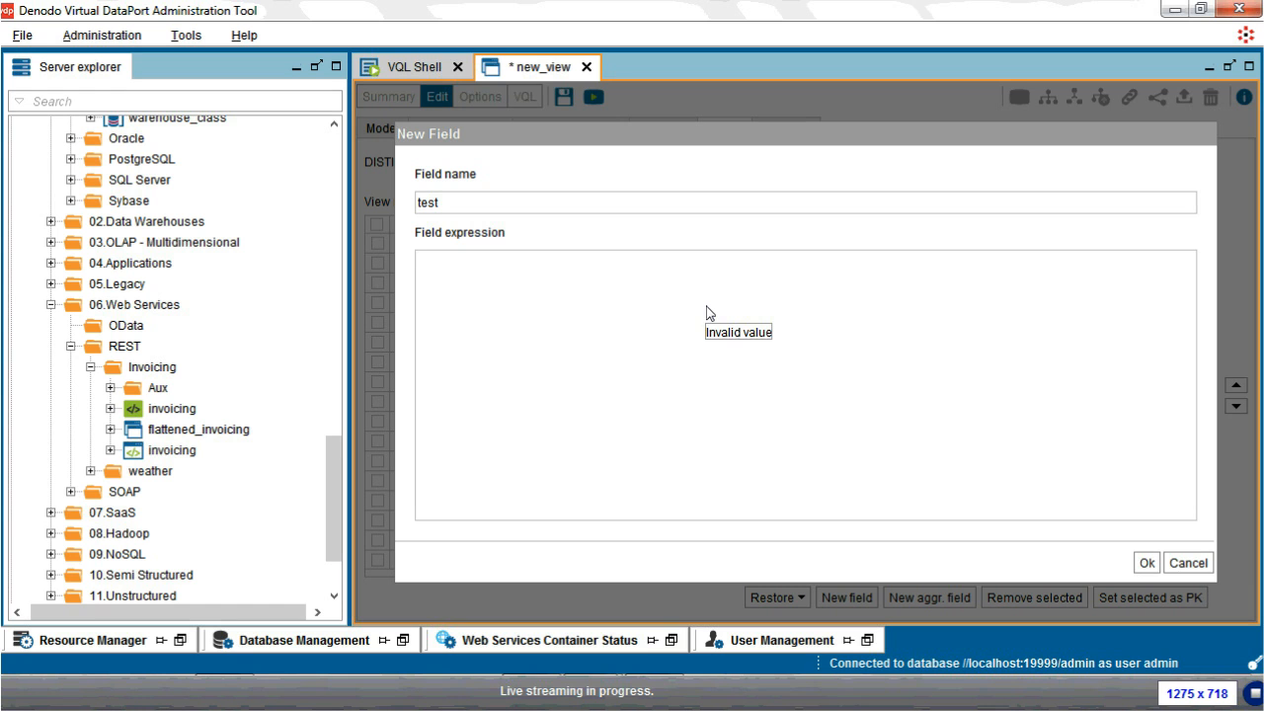
{"action": "key", "text": "ctrl+space"}
{"action": "scroll", "coordinate": [518, 316], "scroll_direction": "down", "scroll_amount": 5}
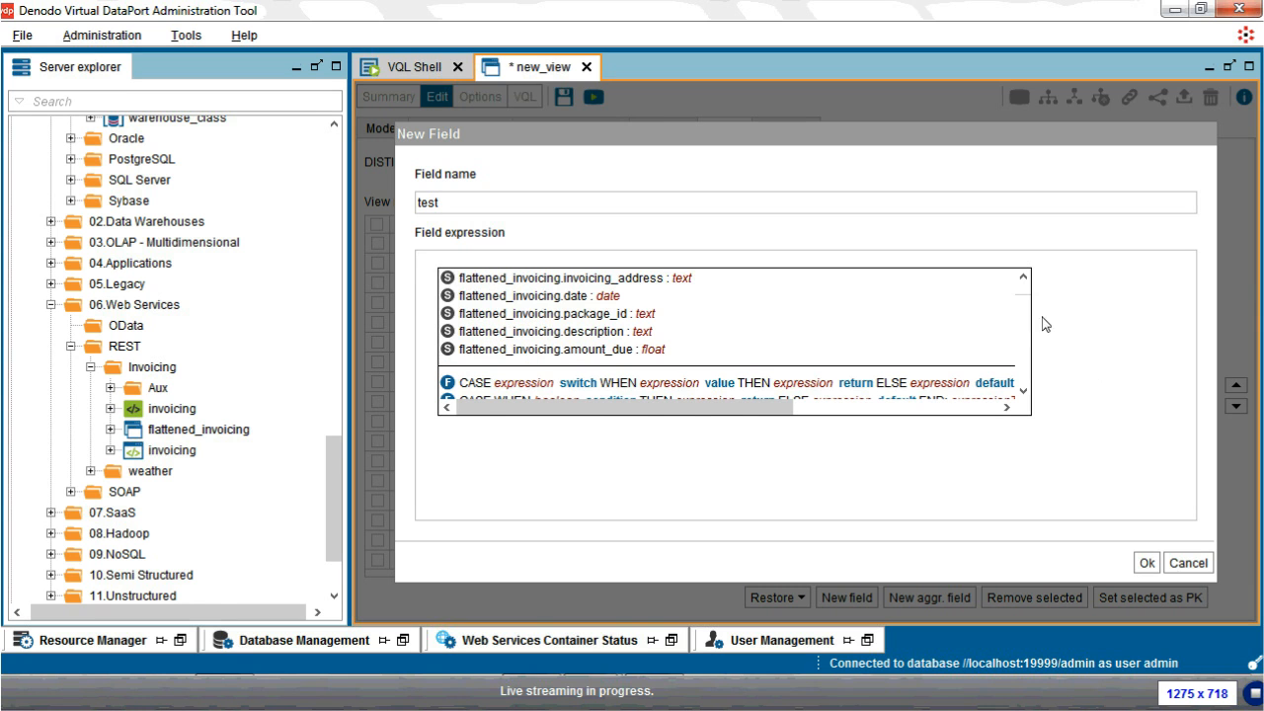
{"action": "scroll", "coordinate": [1025, 310], "scroll_direction": "down", "scroll_amount": 5}
{"action": "scroll", "coordinate": [1026, 316], "scroll_direction": "down", "scroll_amount": 15}
{"action": "scroll", "coordinate": [1027, 327], "scroll_direction": "down", "scroll_amount": 12}
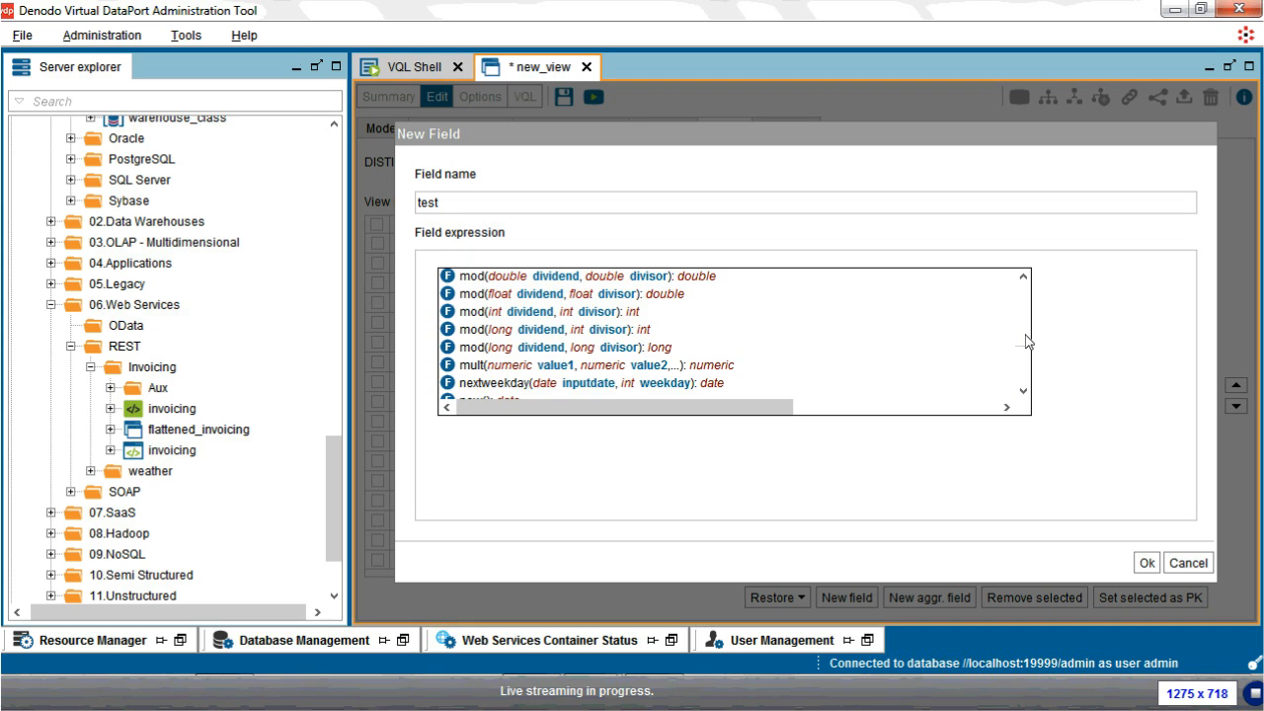
{"action": "scroll", "coordinate": [1025, 342], "scroll_direction": "down", "scroll_amount": 5}
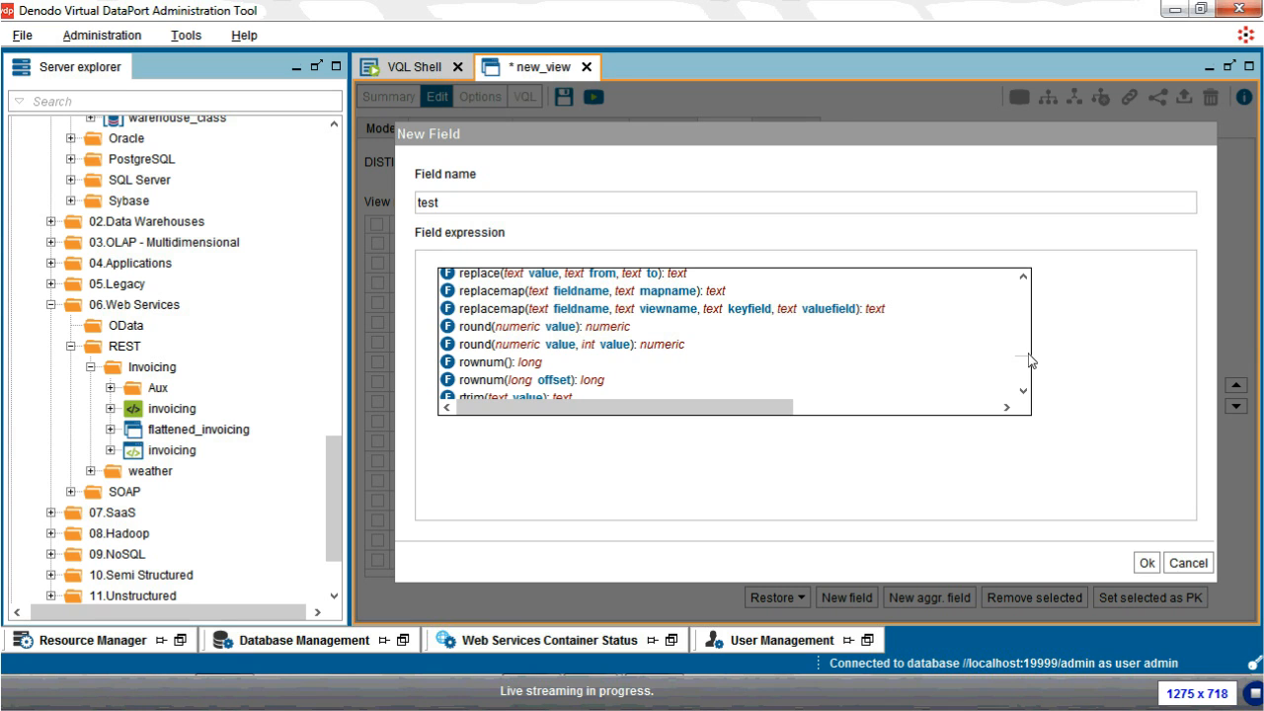
{"action": "type", "text": "co"}
{"action": "key", "text": "ctrl+space"}
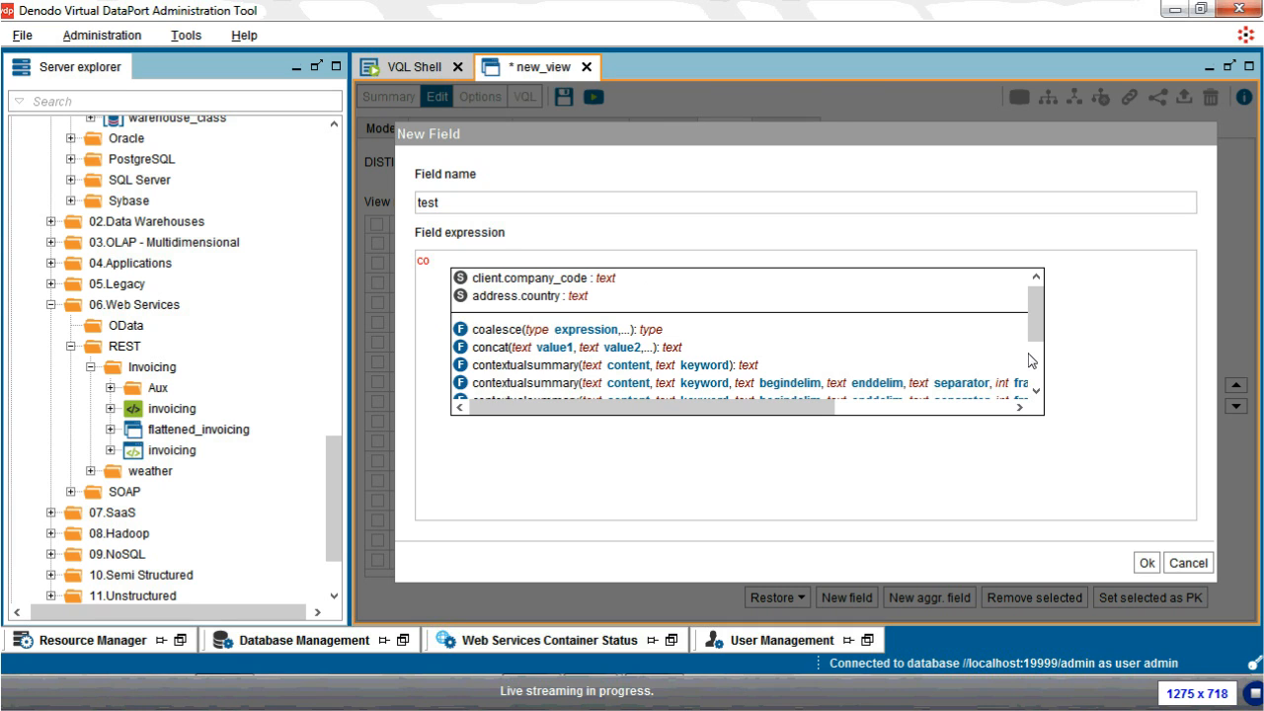
{"action": "key", "text": "Return"}
Step: Fill concat's arguments with client.name, ', ' and flattened_invoicing.description, then confirm the field
{"action": "key", "text": "ctrl+space"}
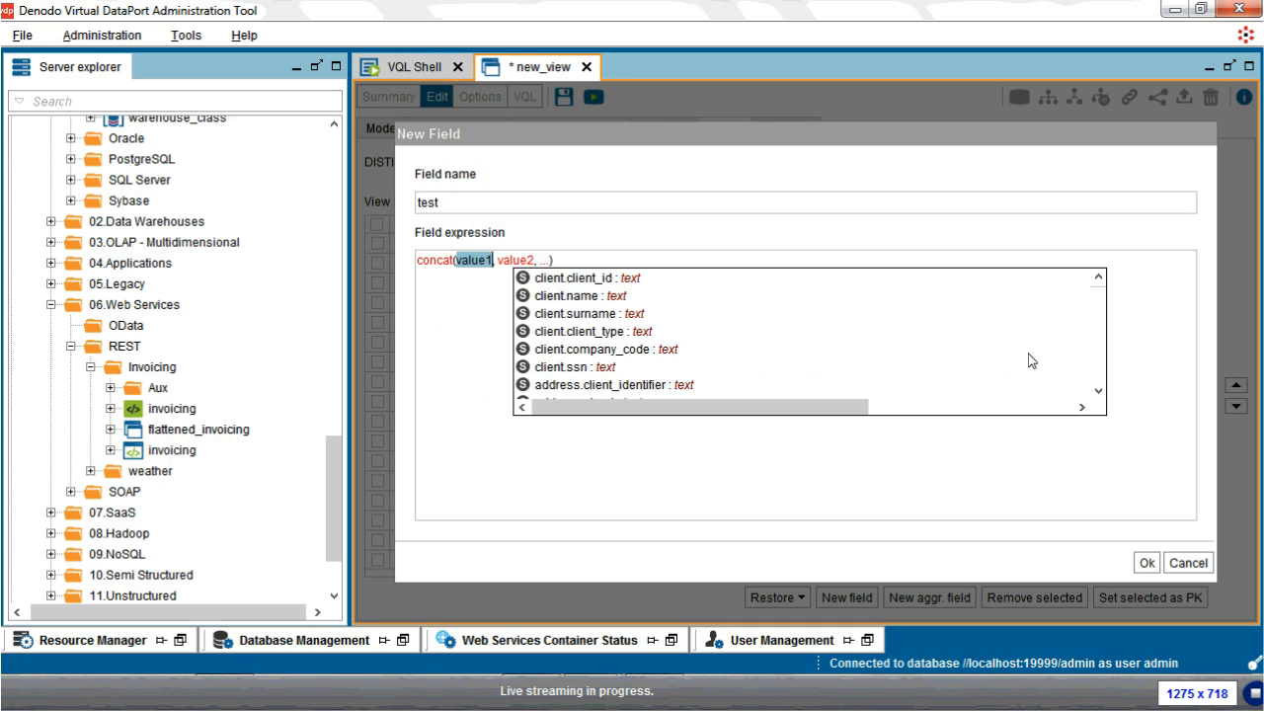
{"action": "key", "text": "Down"}
{"action": "key", "text": "Return"}
{"action": "key", "text": "ctrl+space"}
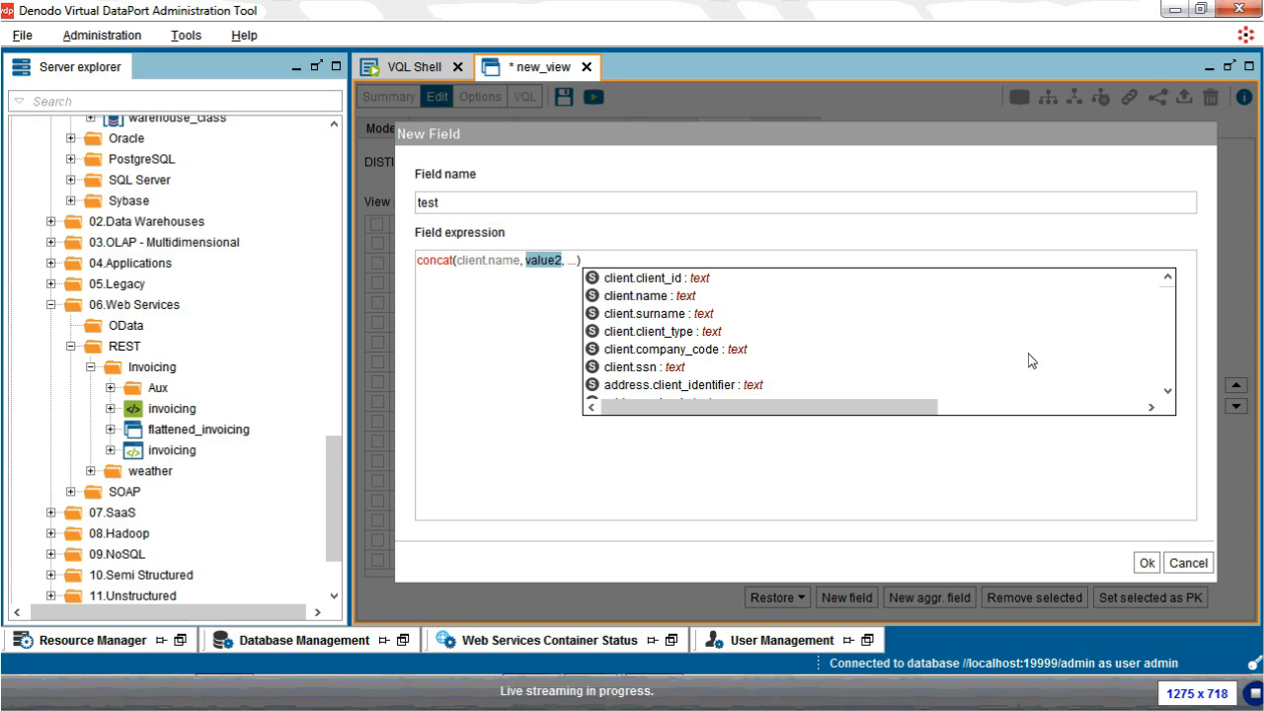
{"action": "type", "text": "', "}
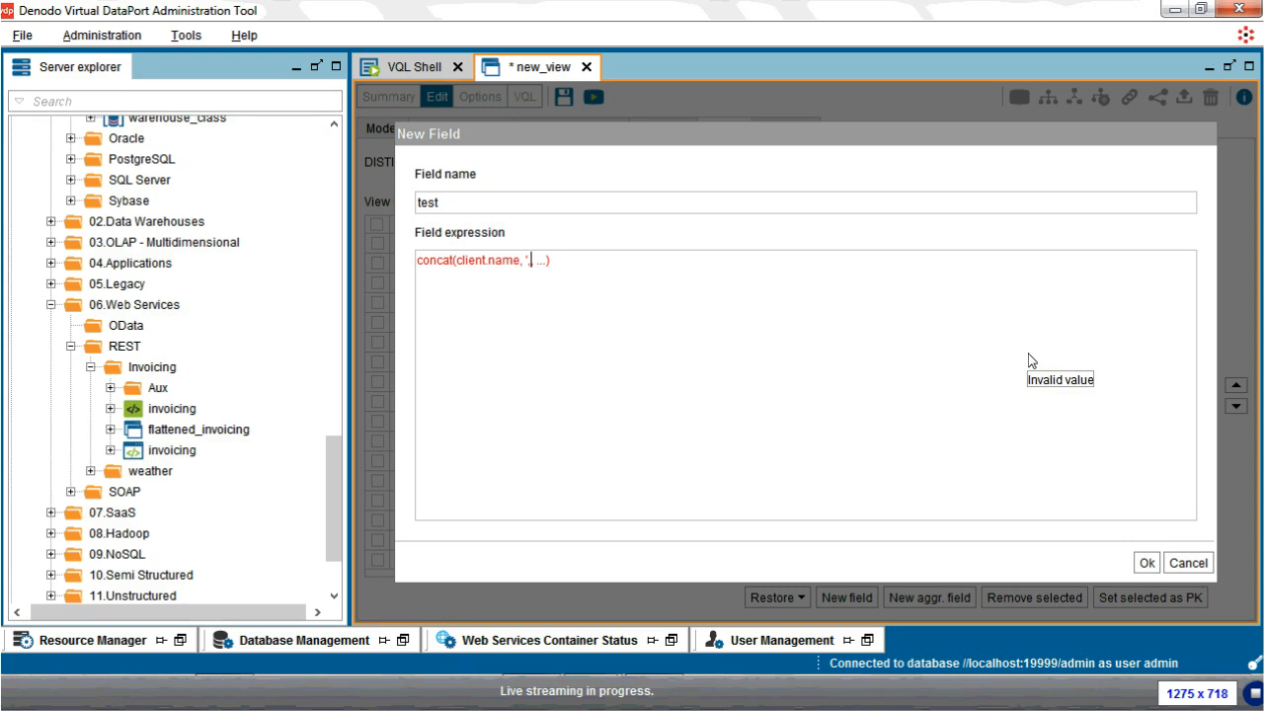
{"action": "type", "text": "',"}
{"action": "key", "text": "Tab"}
{"action": "key", "text": "ctrl+space"}
{"action": "scroll", "coordinate": [1031, 361], "scroll_direction": "down", "scroll_amount": 4}
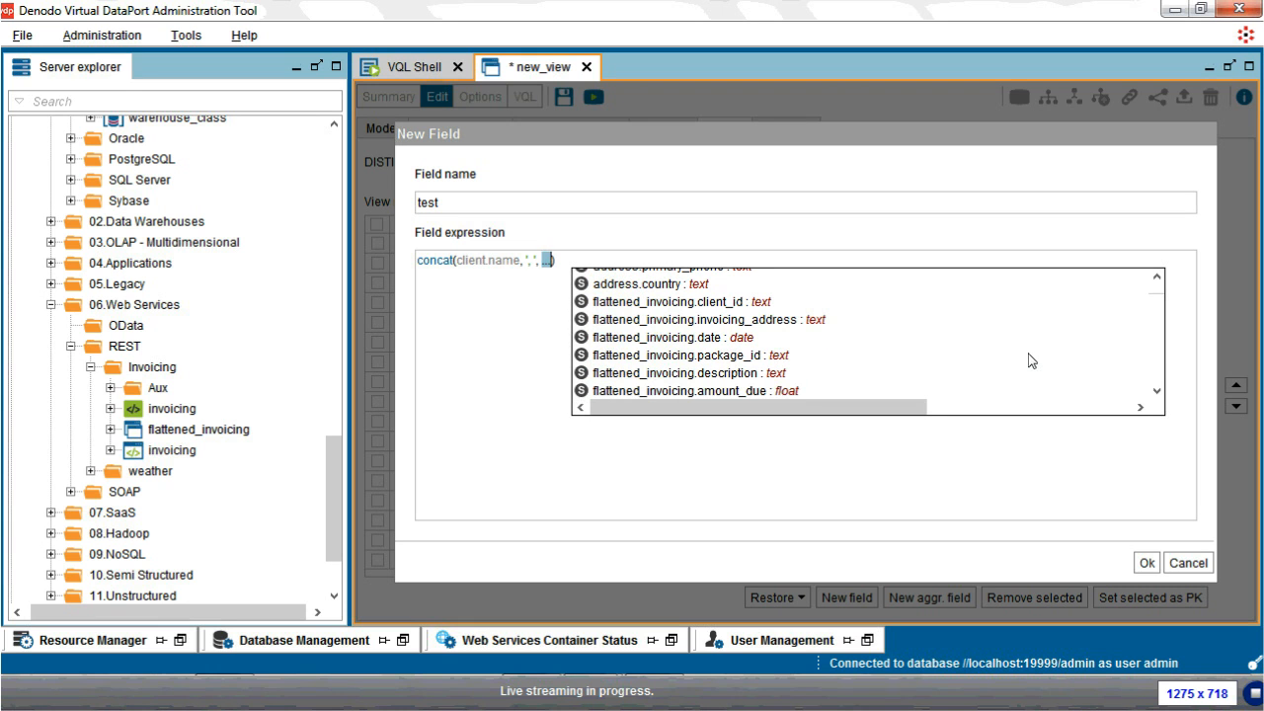
{"action": "double_click", "coordinate": [1028, 355]}
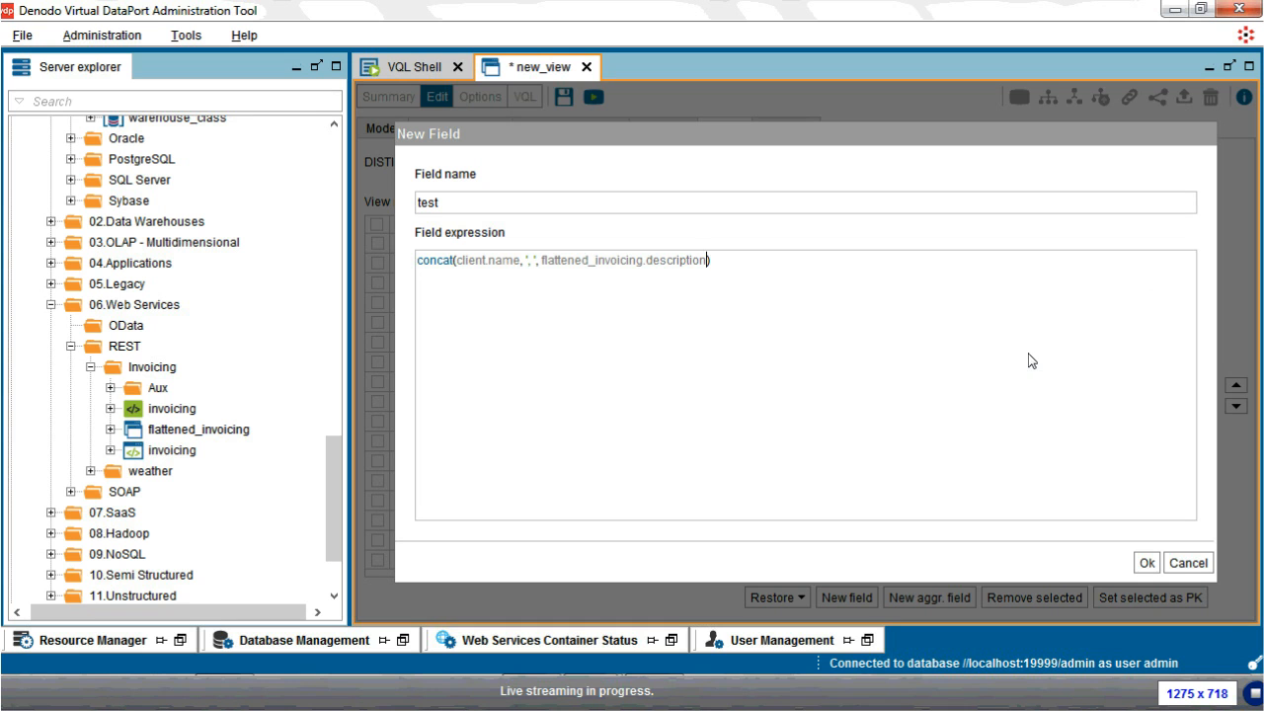
{"action": "key", "text": "Return"}
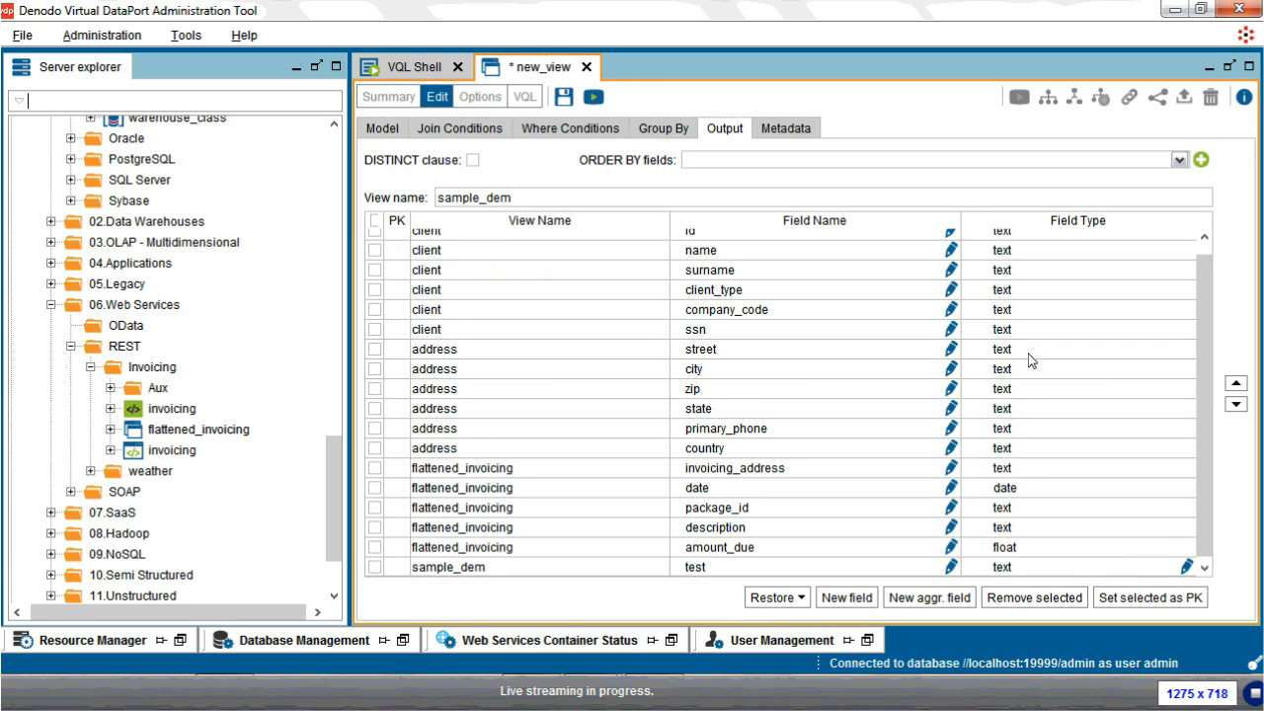
Step: Save the view with Ctrl+S and rename it from sample_dem to sample_demo in Server explorer
{"action": "key", "text": "ctrl+s"}
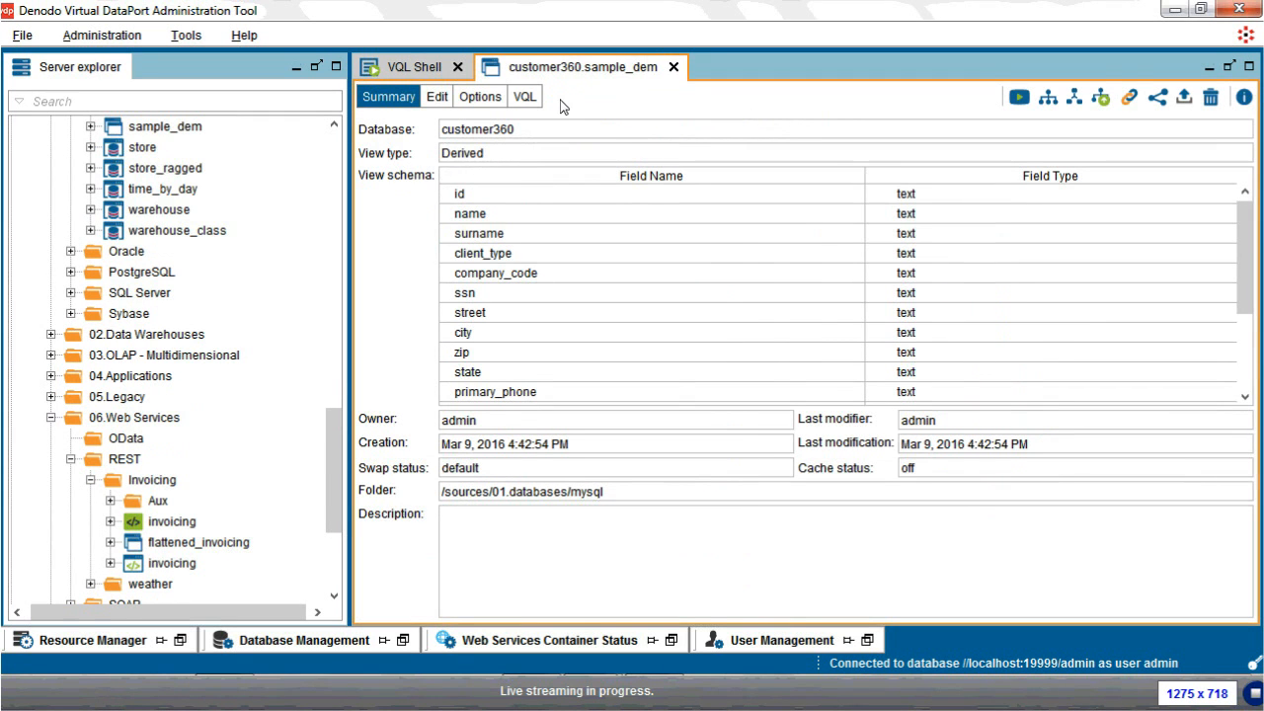
{"action": "right_click", "coordinate": [150, 135]}
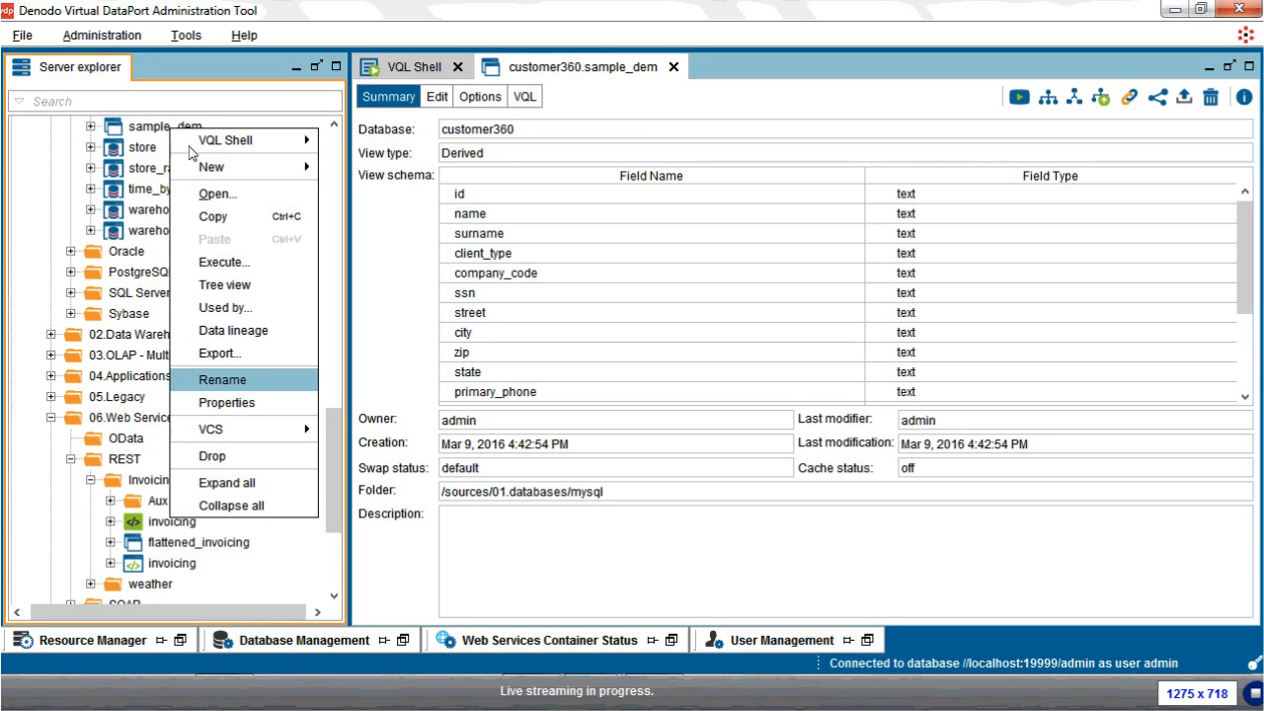
{"action": "left_click", "coordinate": [243, 385]}
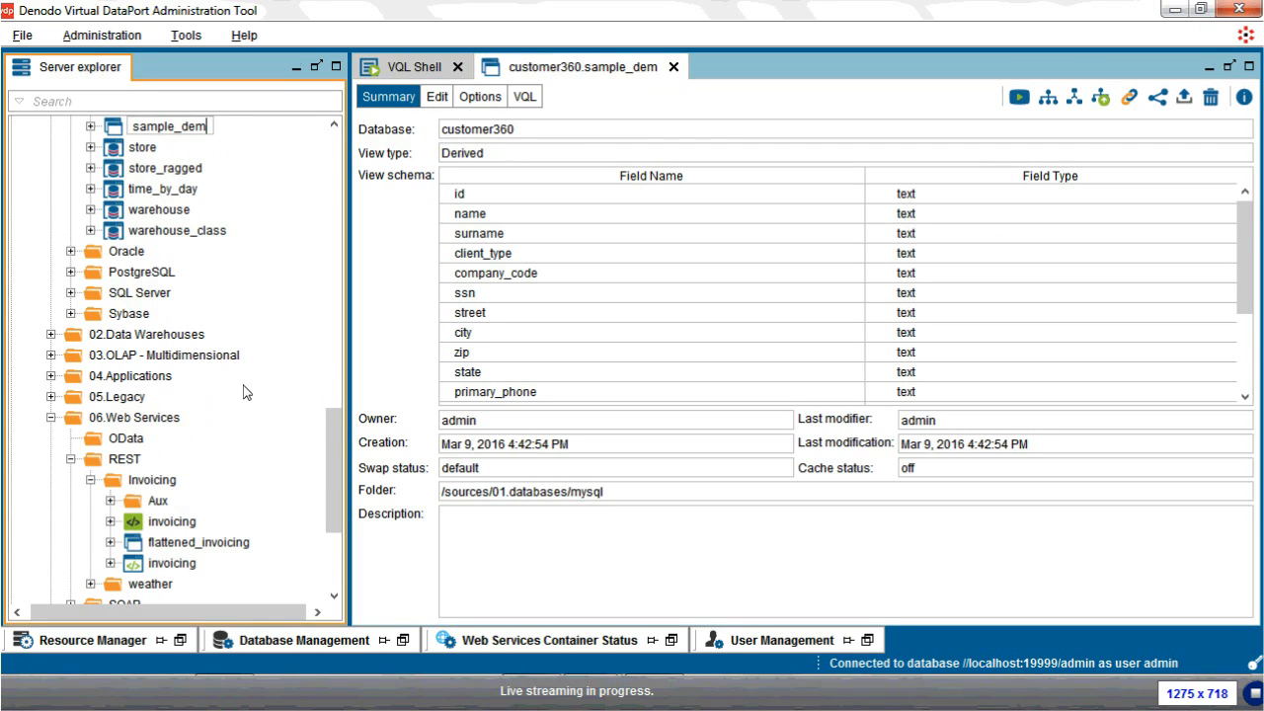
{"action": "type", "text": "o"}
{"action": "key", "text": "Return"}
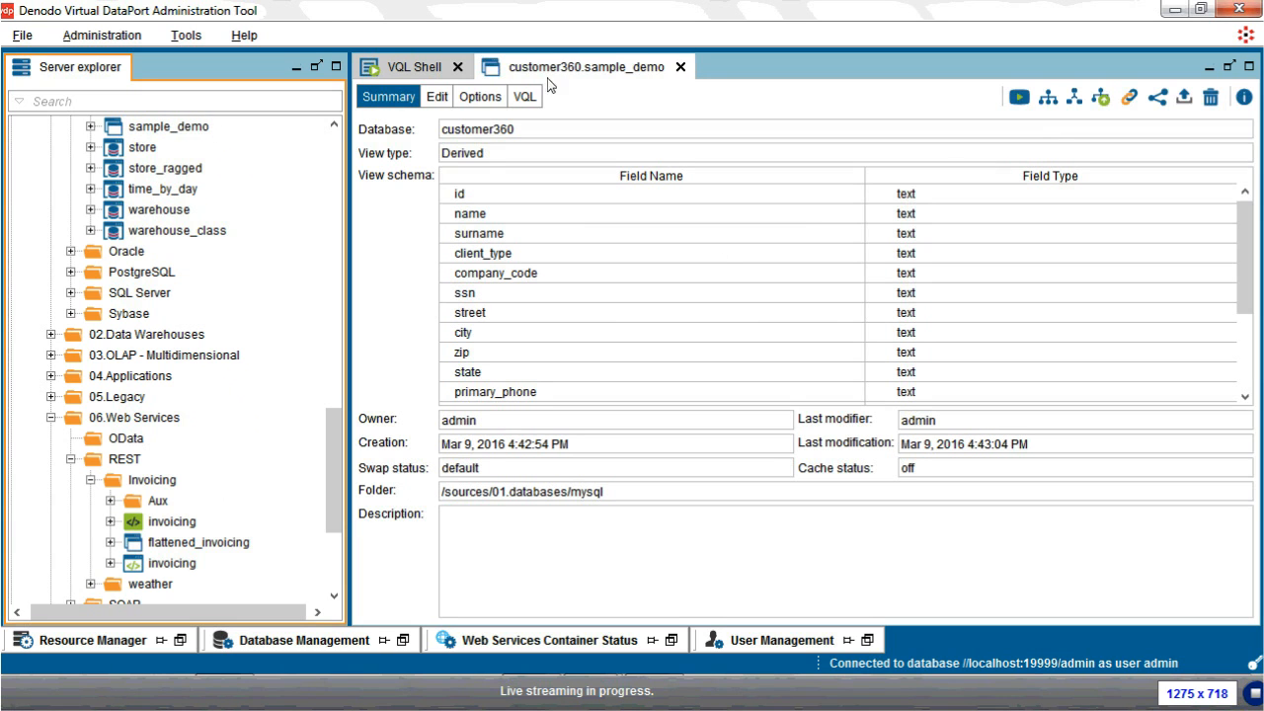
Step: Run SELECT * FROM sample_demo with TRACE enabled, returning 30 rows
{"action": "left_click", "coordinate": [1021, 98]}
{"action": "left_click_drag", "start_coordinate": [703, 396], "coordinate": [703, 297]}
{"action": "left_click_drag", "start_coordinate": [546, 403], "coordinate": [341, 403]}
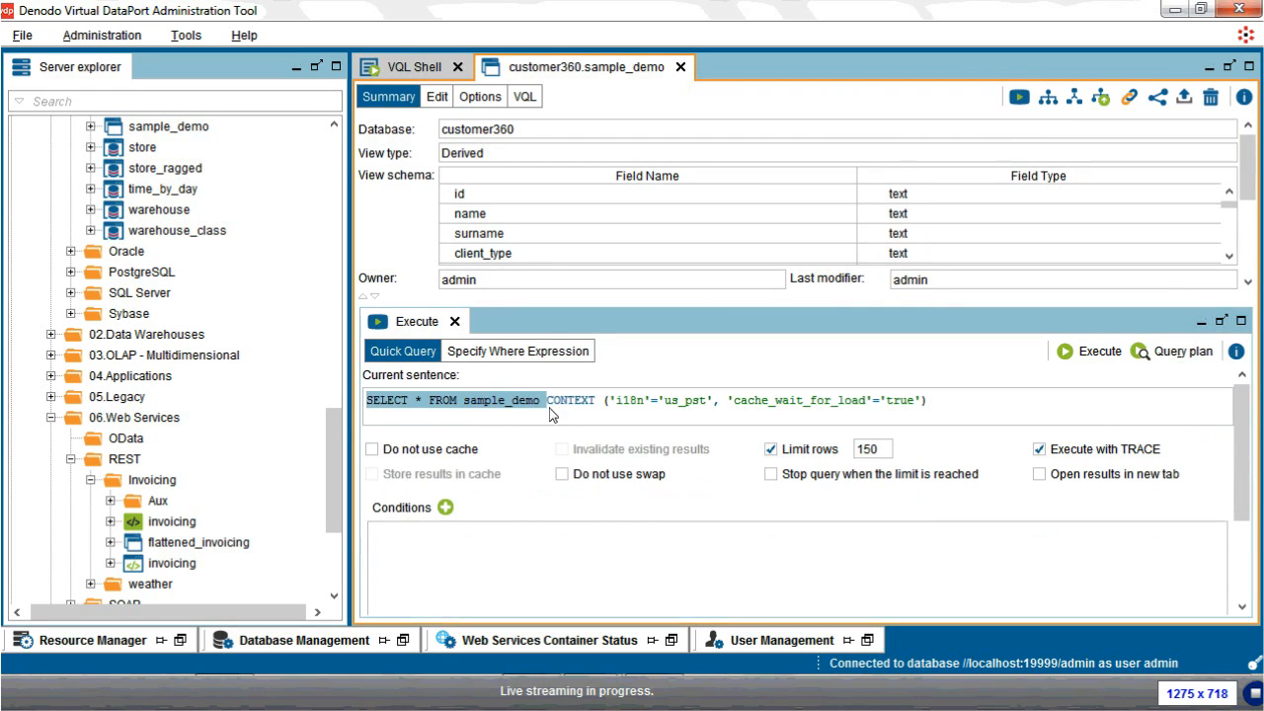
{"action": "left_click", "coordinate": [1089, 351]}
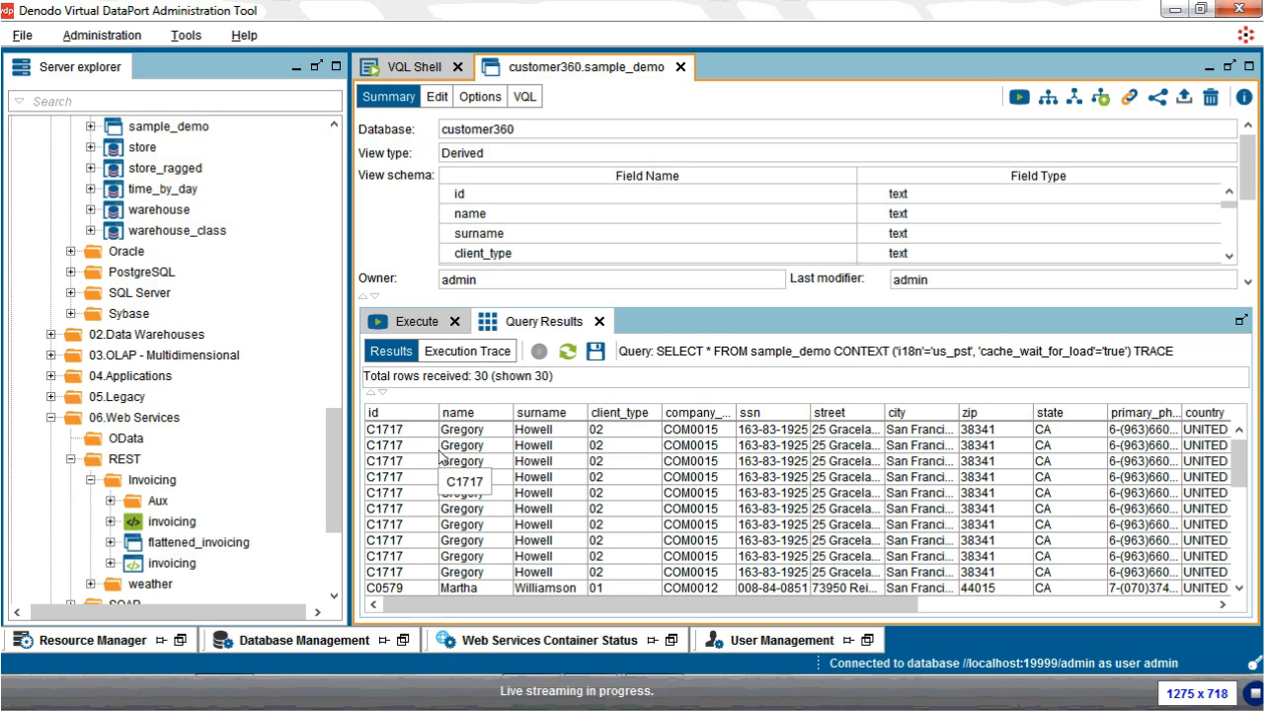
Step: Open the query's execution trace and show the JDBC Route step details
{"action": "left_click", "coordinate": [475, 355]}
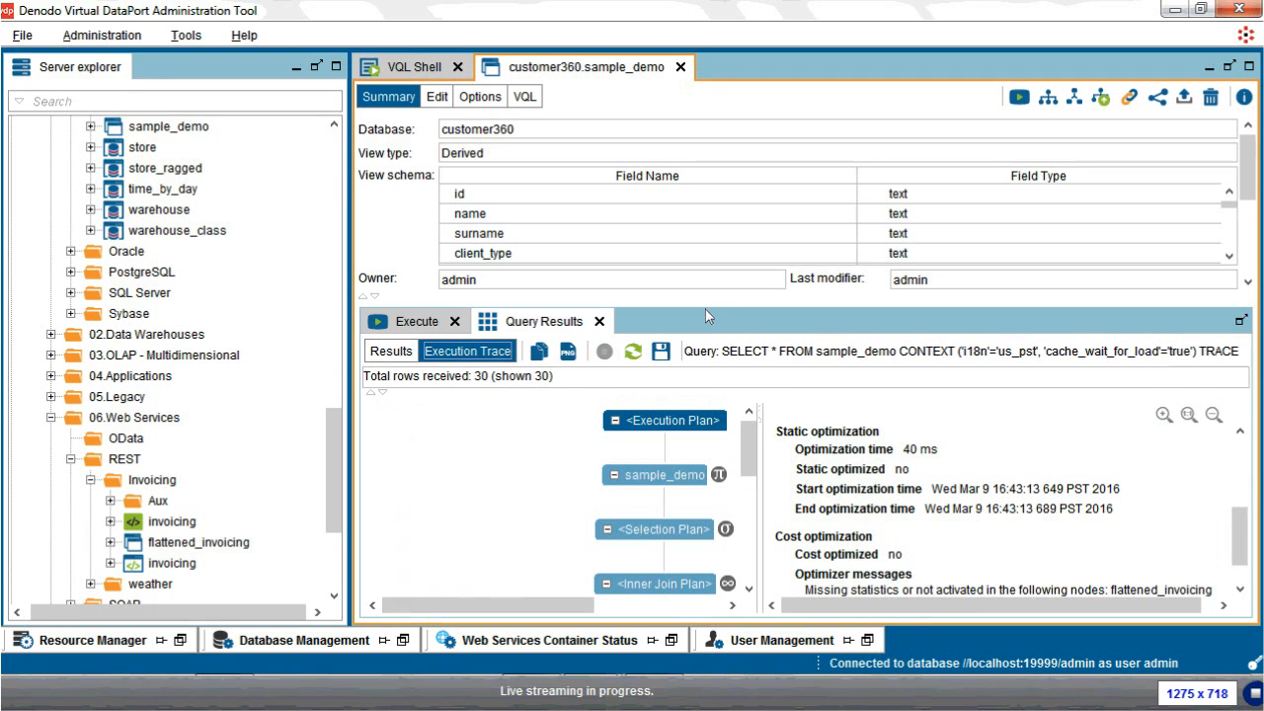
{"action": "left_click_drag", "start_coordinate": [707, 305], "coordinate": [710, 177]}
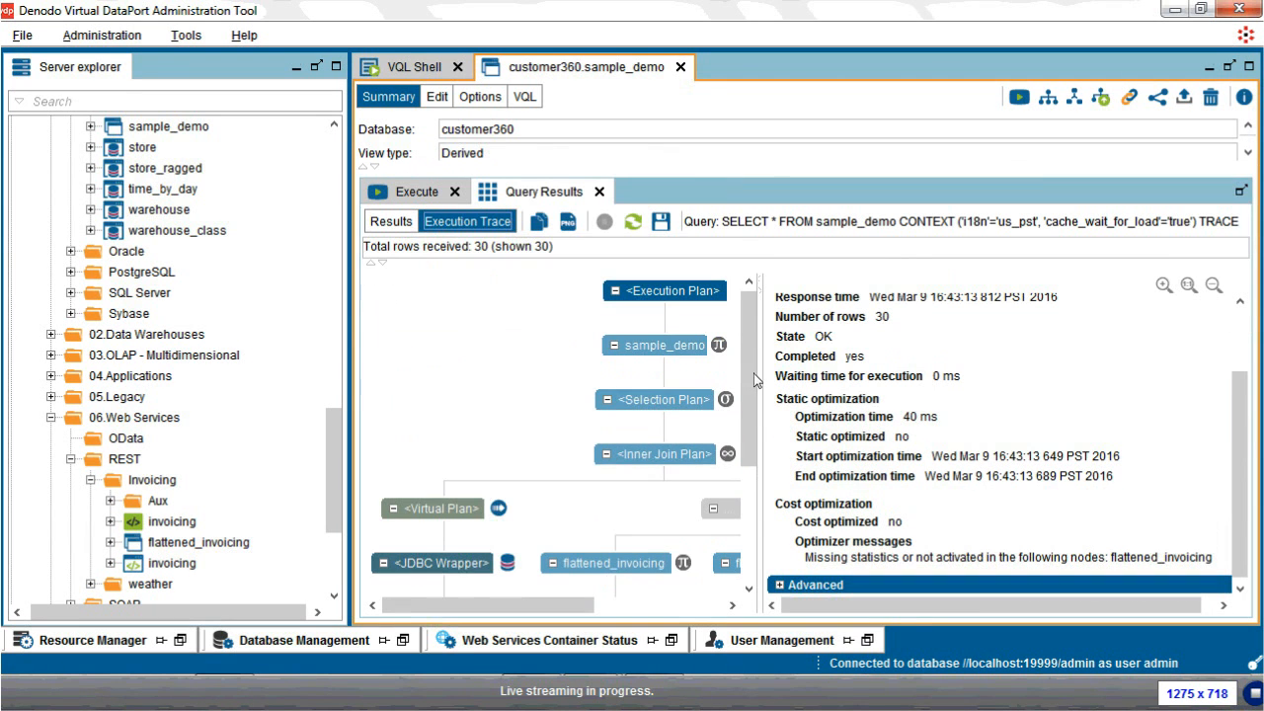
{"action": "scroll", "coordinate": [471, 408], "scroll_direction": "down", "scroll_amount": 3}
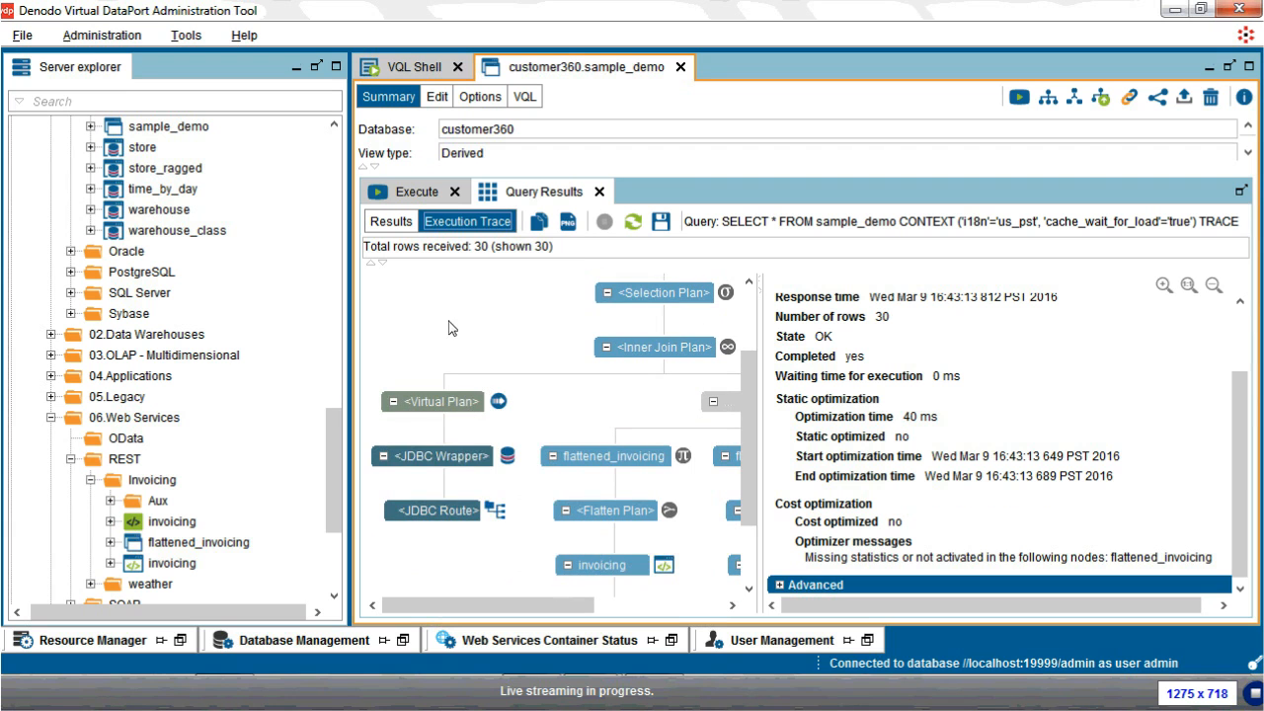
{"action": "left_click", "coordinate": [431, 512]}
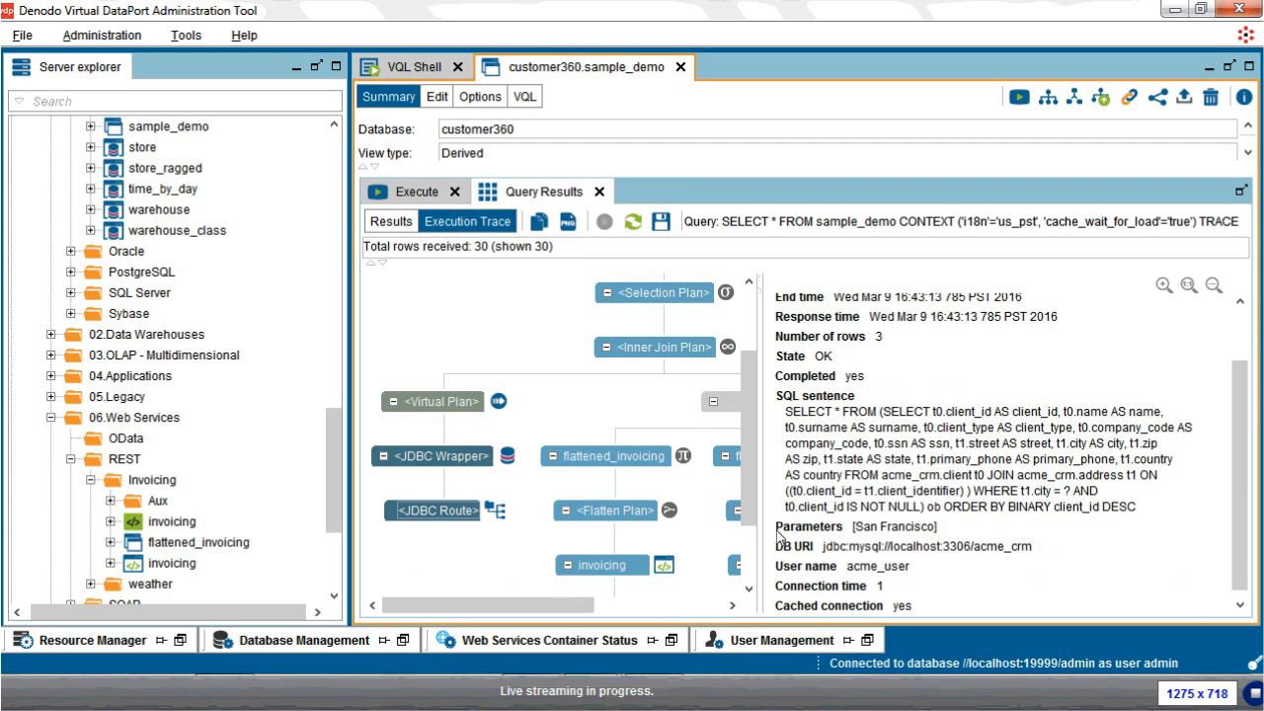
Step: Highlight the source SQL's client-to-address join and its WHERE t1.city = ? condition
{"action": "left_click_drag", "start_coordinate": [787, 412], "coordinate": [1124, 521]}
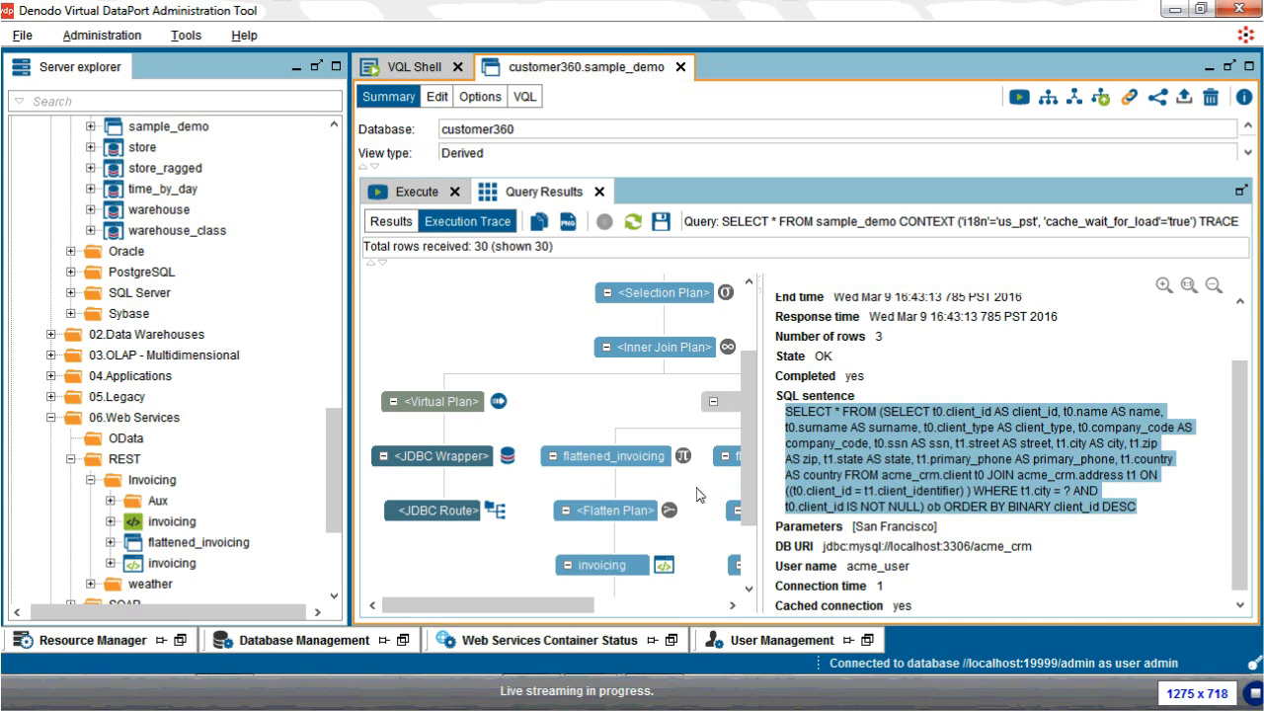
{"action": "left_click", "coordinate": [1114, 477]}
{"action": "left_click_drag", "start_coordinate": [1019, 474], "coordinate": [1065, 476]}
{"action": "left_click_drag", "start_coordinate": [940, 475], "coordinate": [1126, 479]}
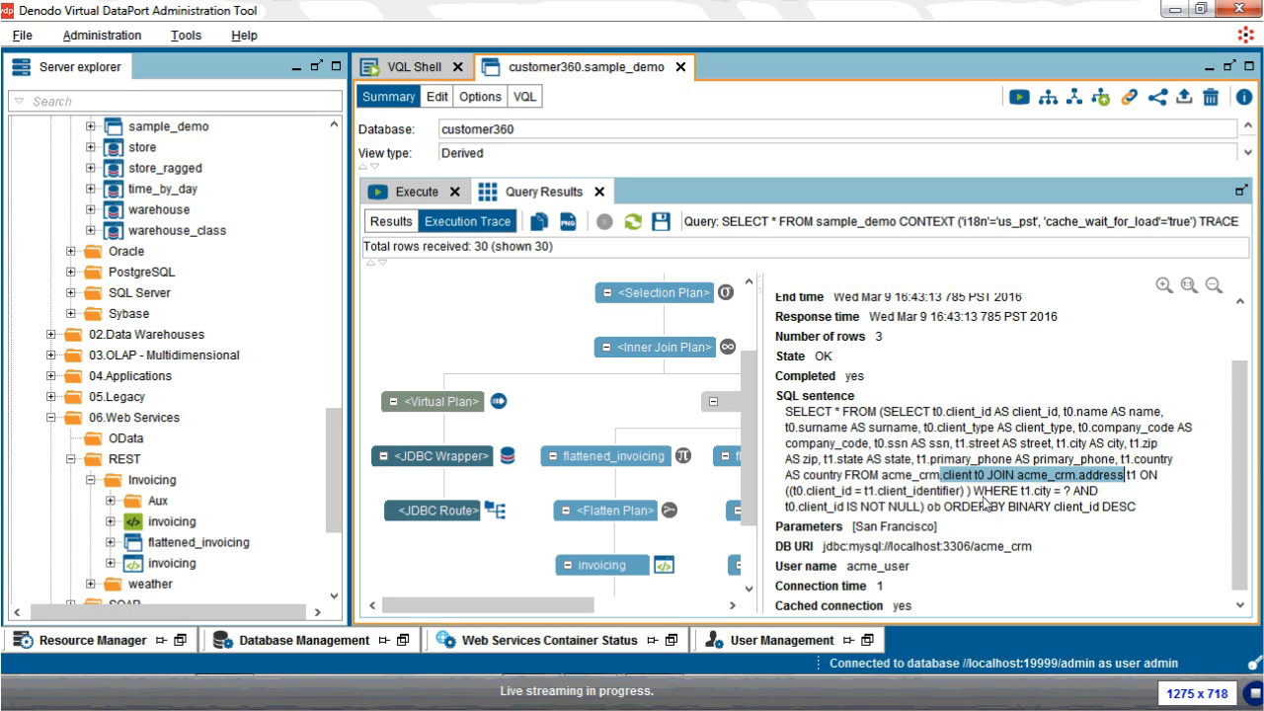
{"action": "double_click", "coordinate": [983, 494]}
{"action": "left_click_drag", "start_coordinate": [981, 499], "coordinate": [1069, 495]}
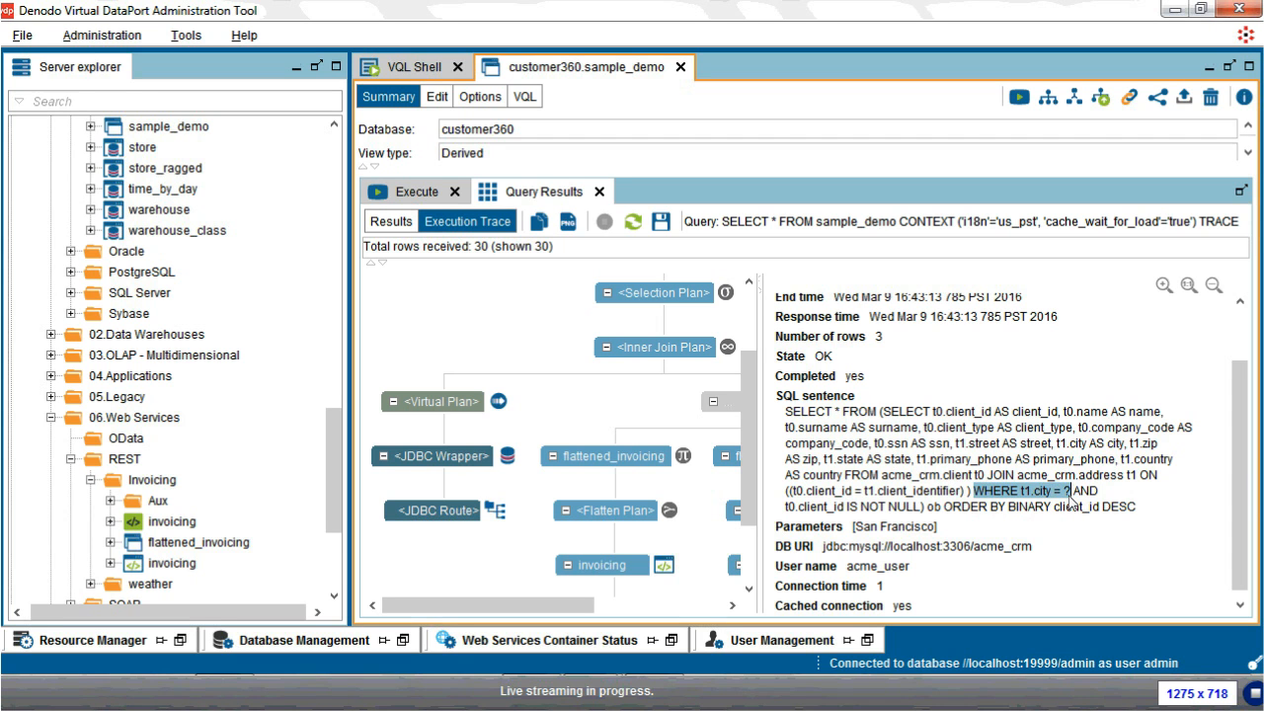
{"action": "left_click_drag", "start_coordinate": [514, 605], "coordinate": [610, 606]}
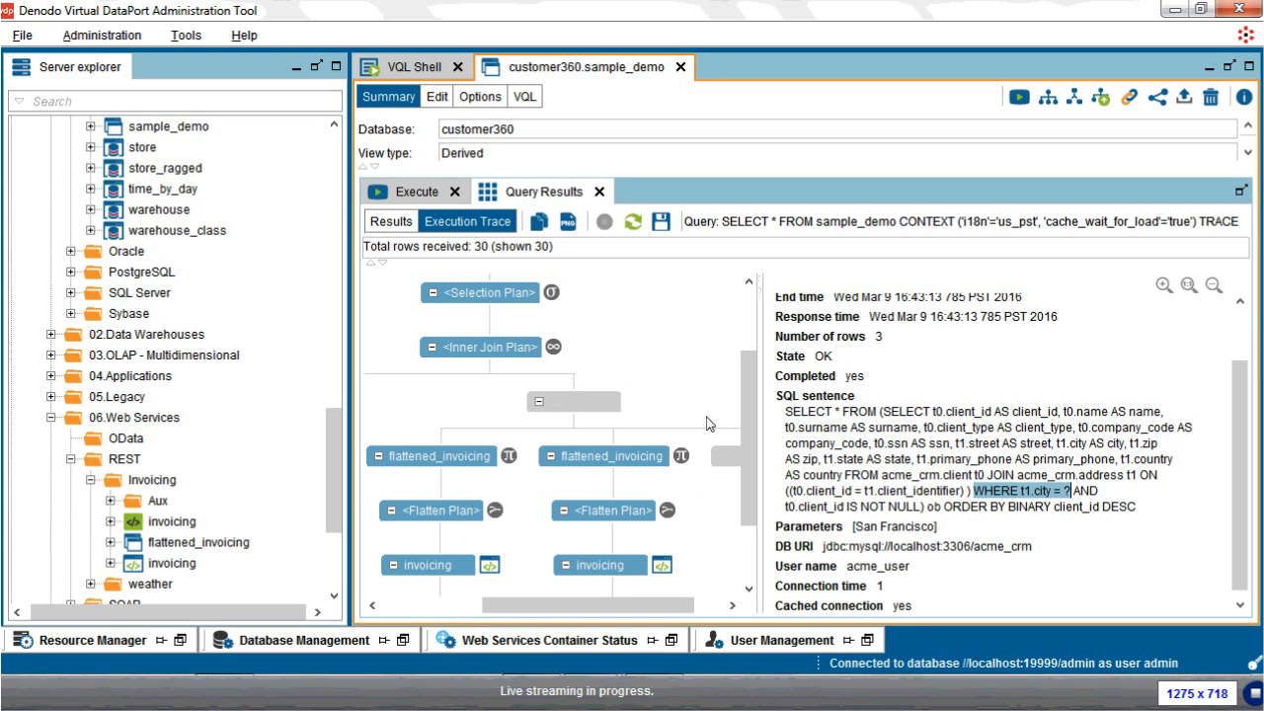
Step: Close the Execute panel and query results, then switch to the PowerPoint slide show
{"action": "left_click", "coordinate": [454, 192]}
{"action": "left_click", "coordinate": [484, 191]}
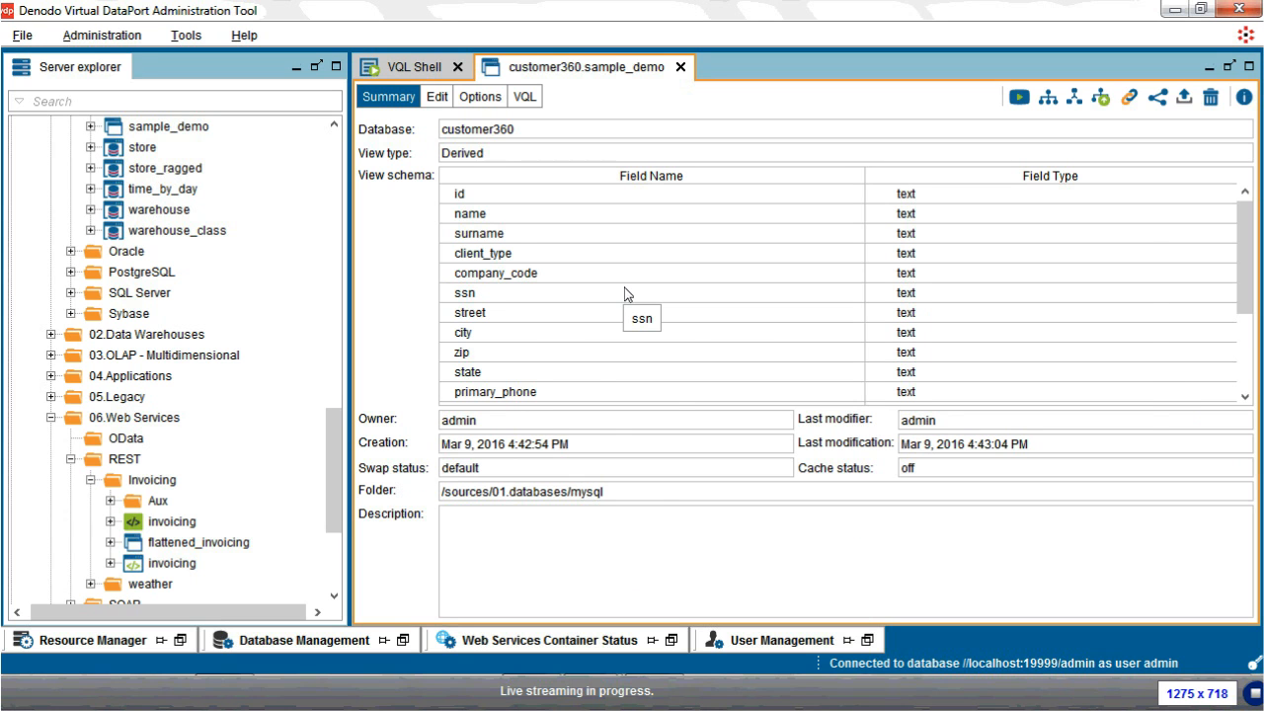
{"action": "key", "text": "alt+Tab"}
{"action": "key", "text": "alt+Tab"}
{"action": "key", "text": "alt+Tab"}
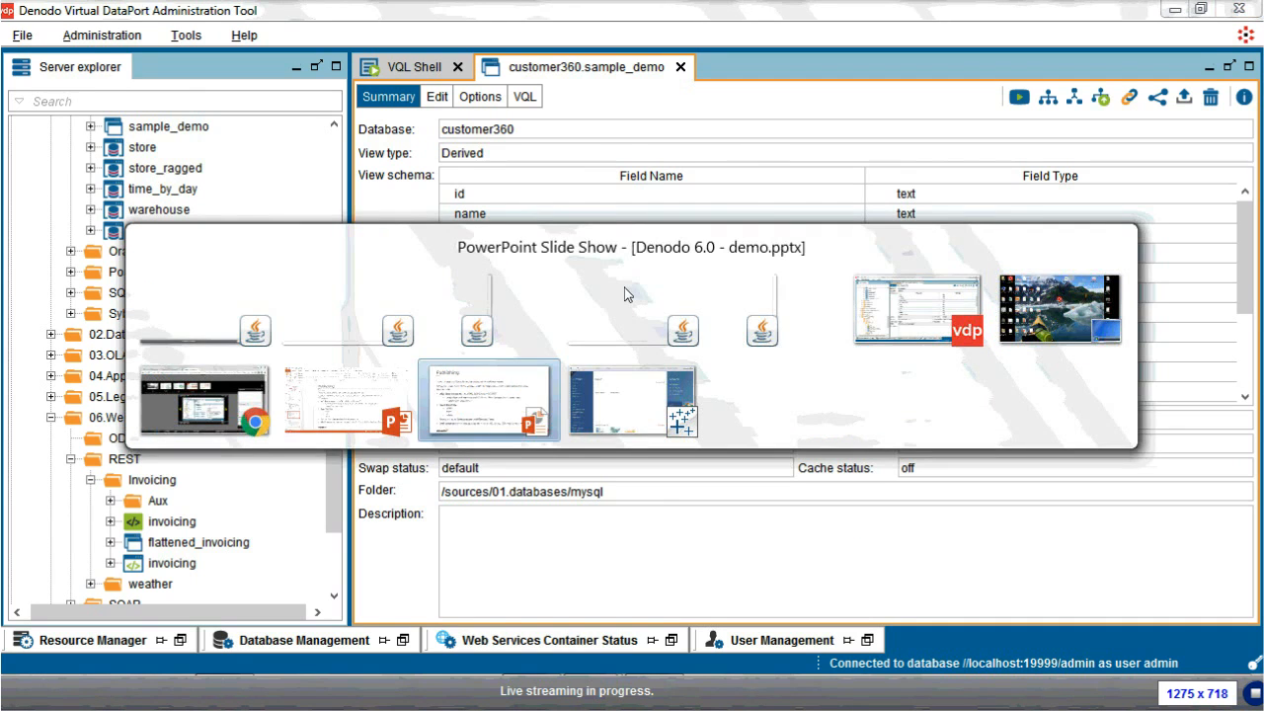
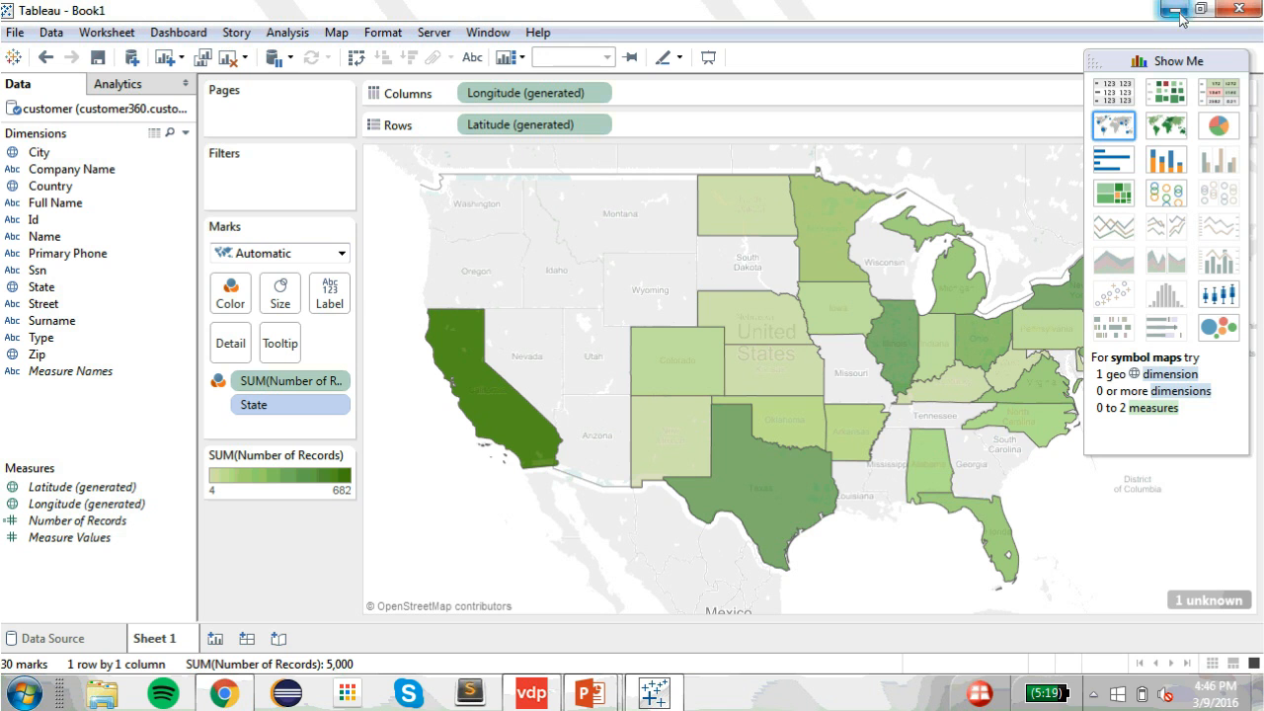
Step: Switch to the Virtual DataPort Administration Tool
{"action": "left_click", "coordinate": [531, 694]}
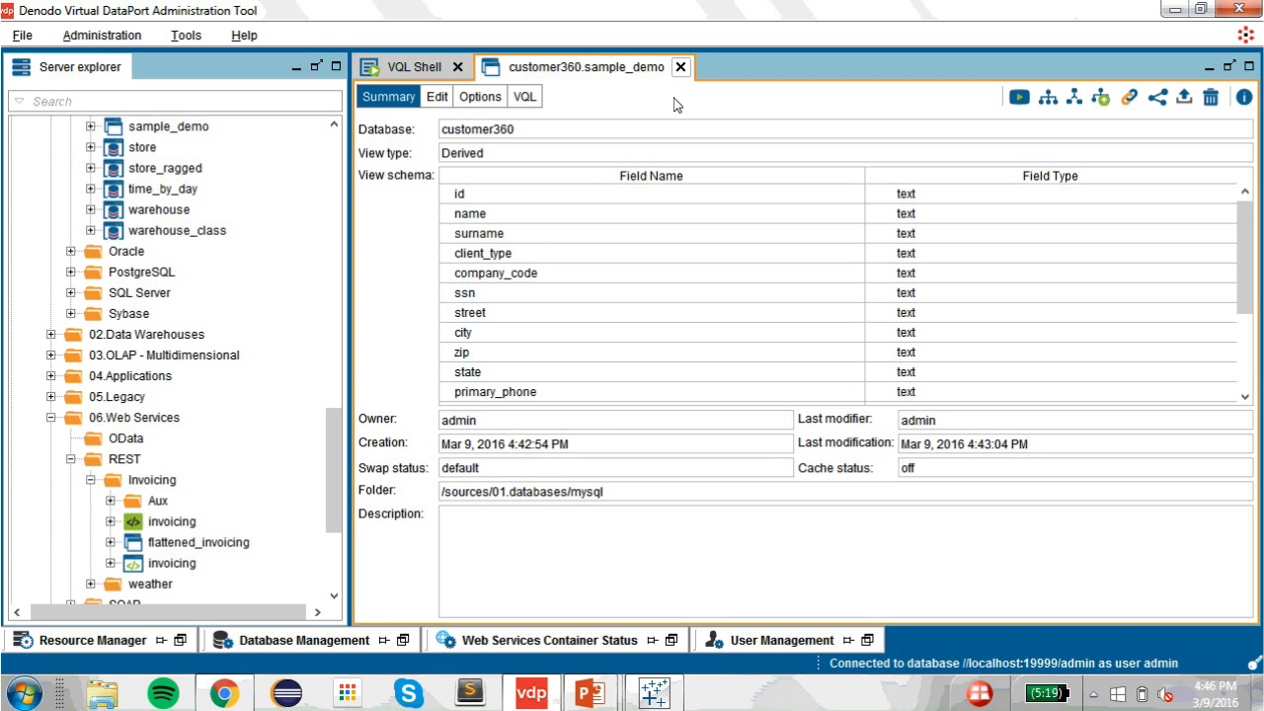
Step: Close the sample_demo view and create a REST web service from the product view named sample_ws
{"action": "left_click", "coordinate": [680, 69]}
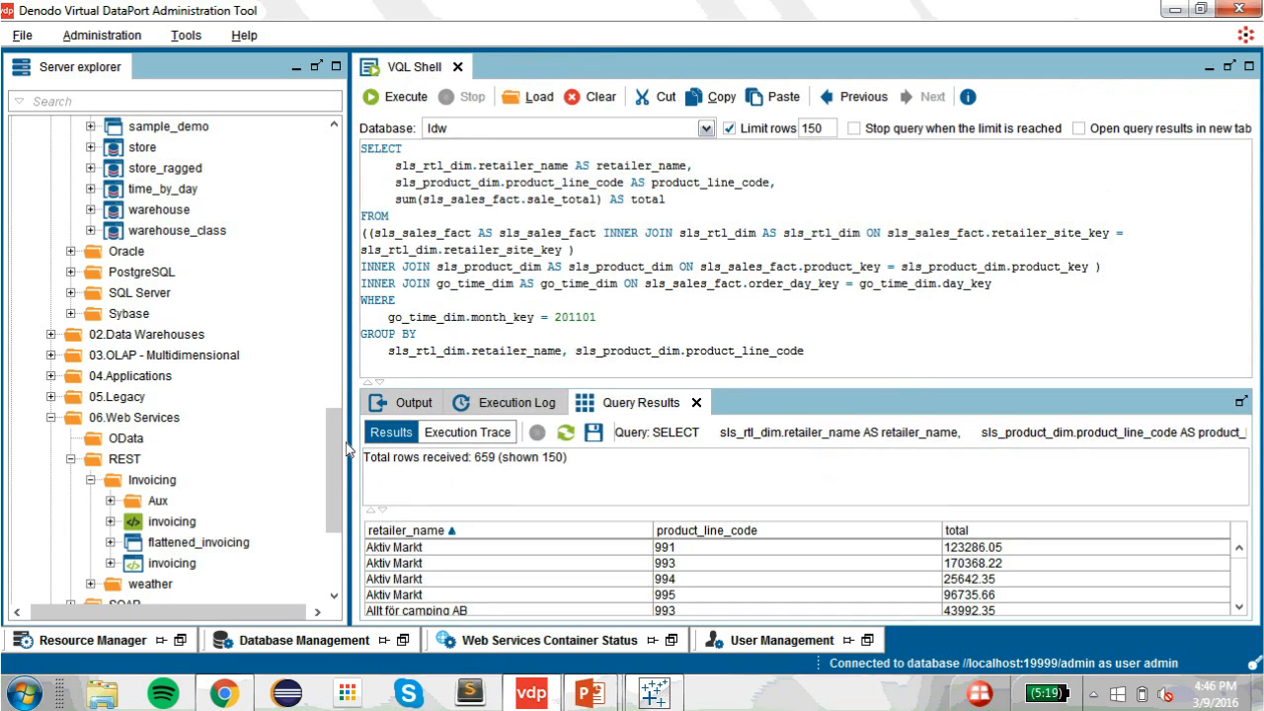
{"action": "scroll", "coordinate": [334, 321], "scroll_direction": "up", "scroll_amount": 10}
{"action": "scroll", "coordinate": [334, 321], "scroll_direction": "up", "scroll_amount": 2}
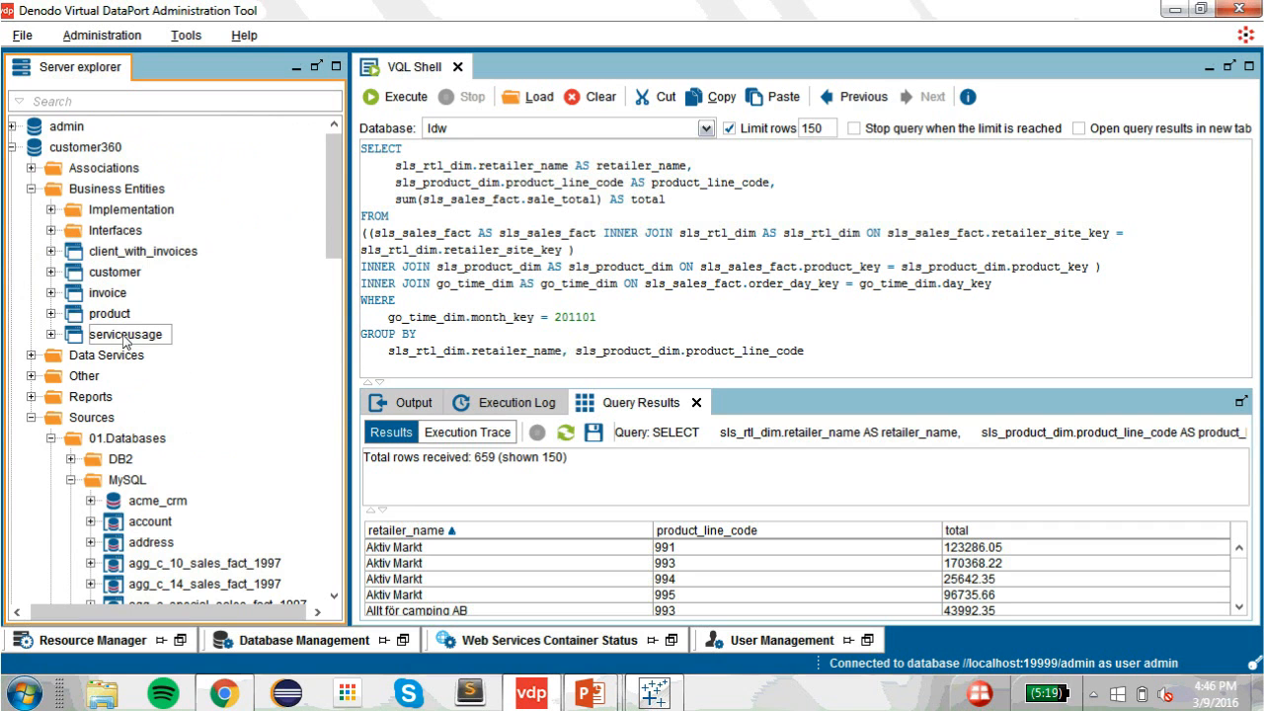
{"action": "right_click", "coordinate": [114, 314]}
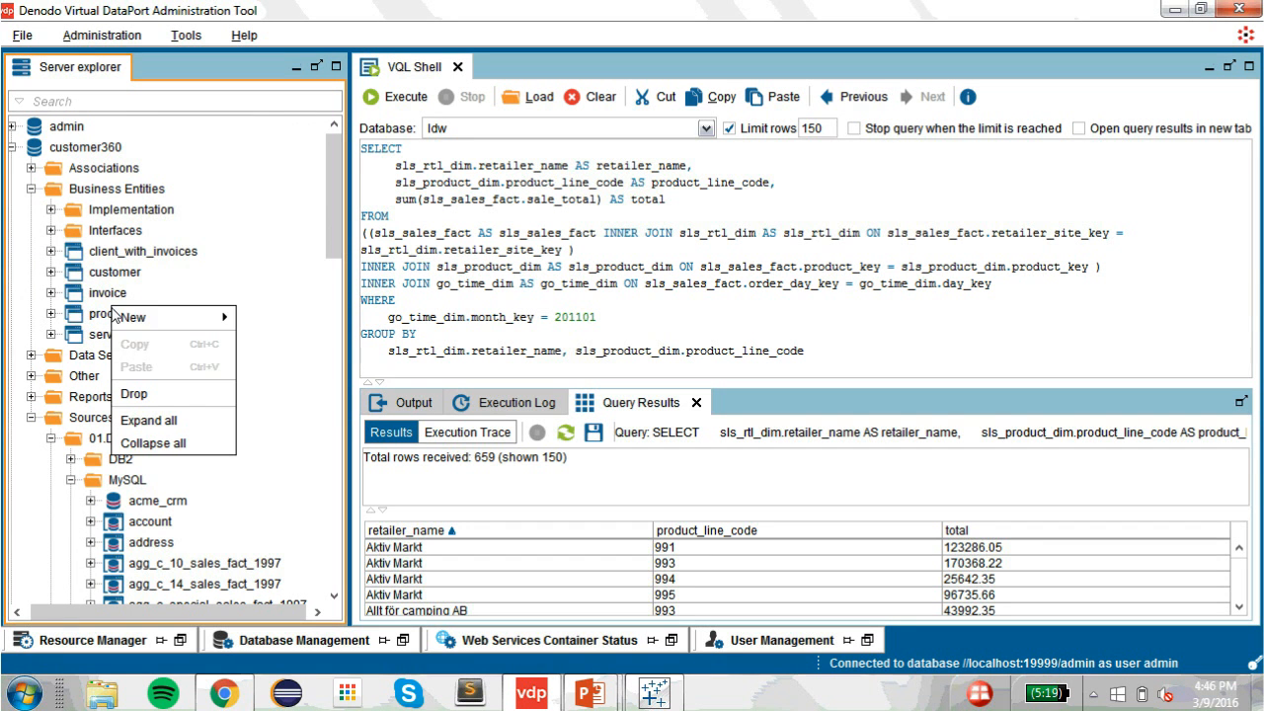
{"action": "mouse_move", "coordinate": [168, 320]}
{"action": "mouse_move", "coordinate": [307, 410]}
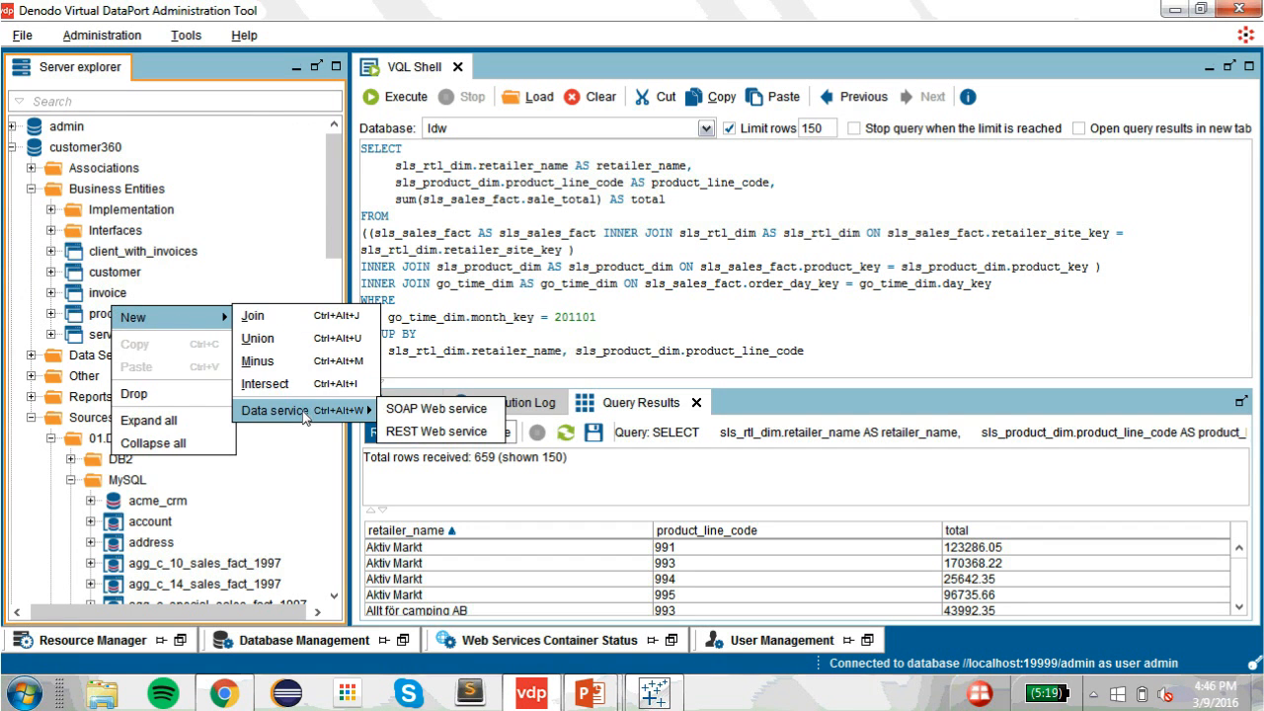
{"action": "left_click", "coordinate": [428, 435]}
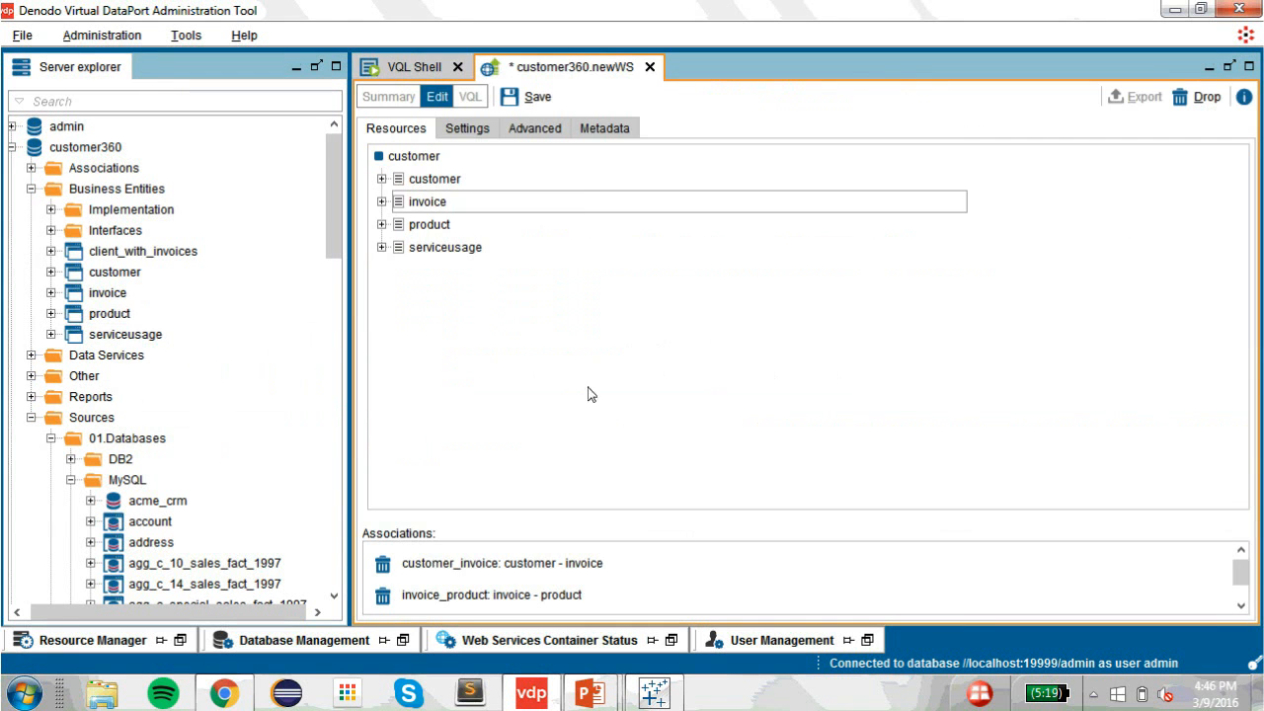
{"action": "double_click", "coordinate": [493, 161]}
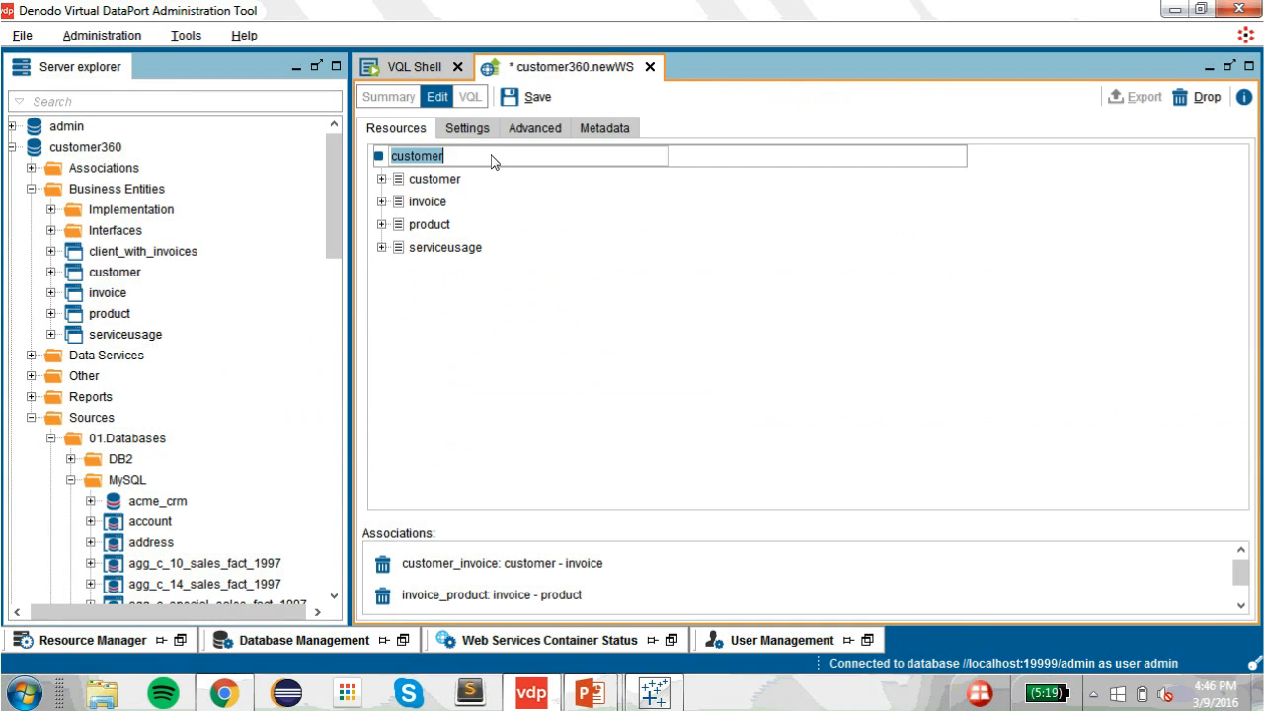
{"action": "type", "text": "sample_ws"}
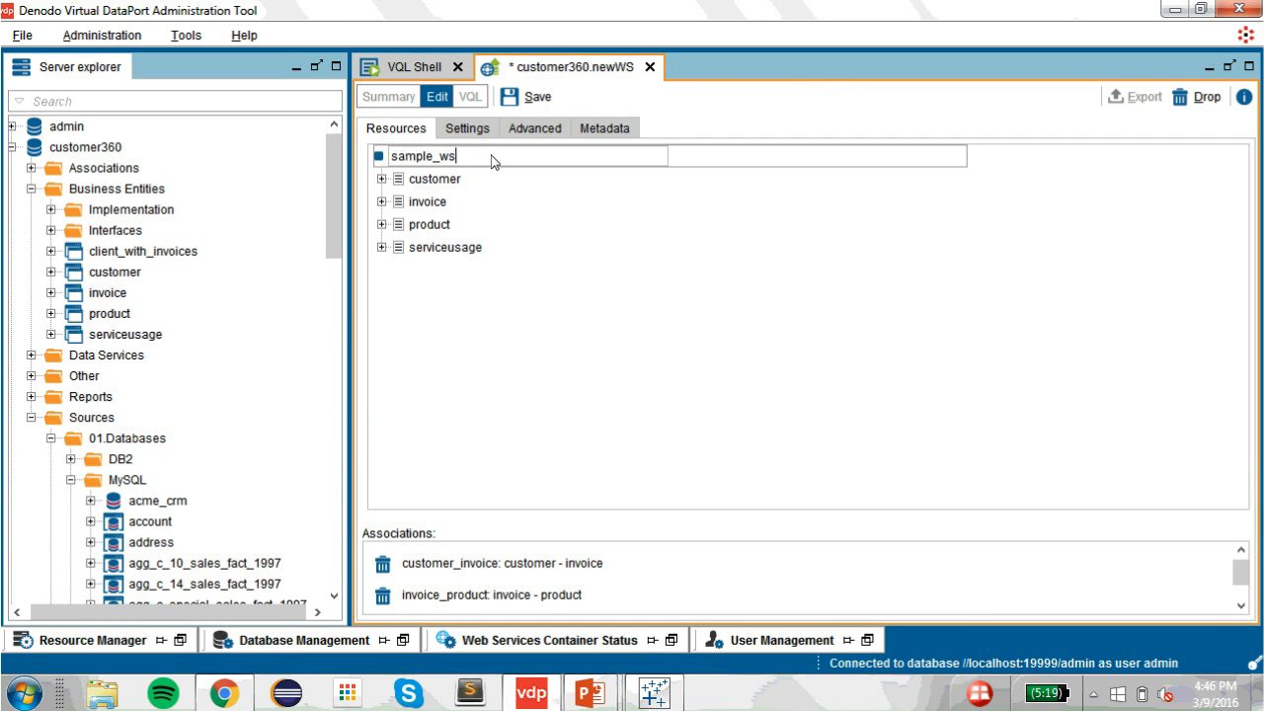
{"action": "key", "text": "Return"}
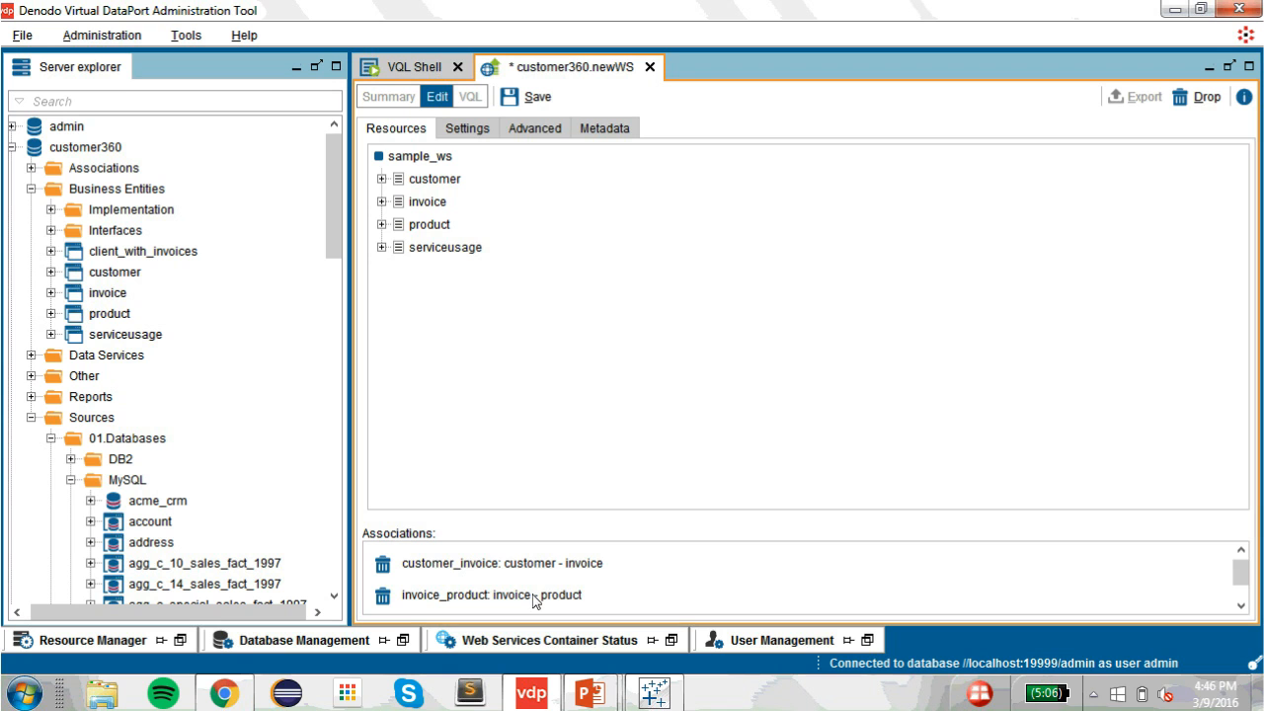
{"action": "left_click", "coordinate": [470, 130]}
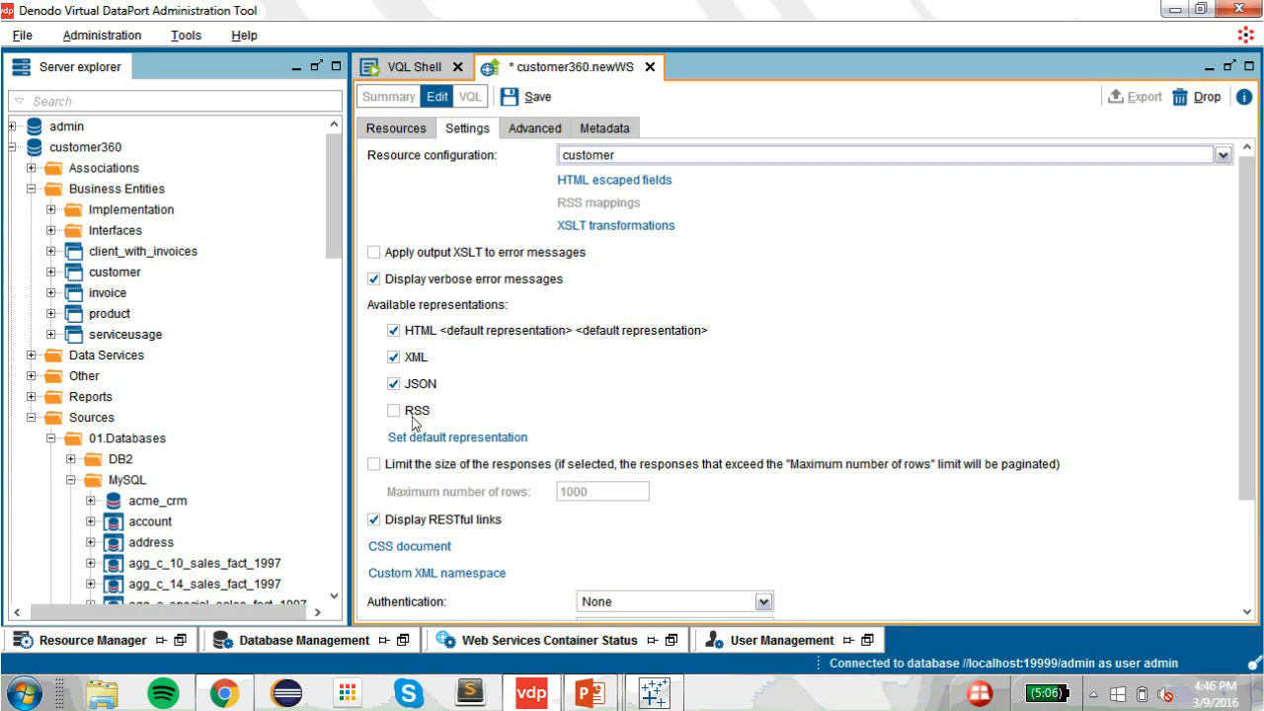
Step: Set sample_ws authentication to HTTP Basic with VDP and save the service
{"action": "scroll", "coordinate": [956, 364], "scroll_direction": "down", "scroll_amount": 4}
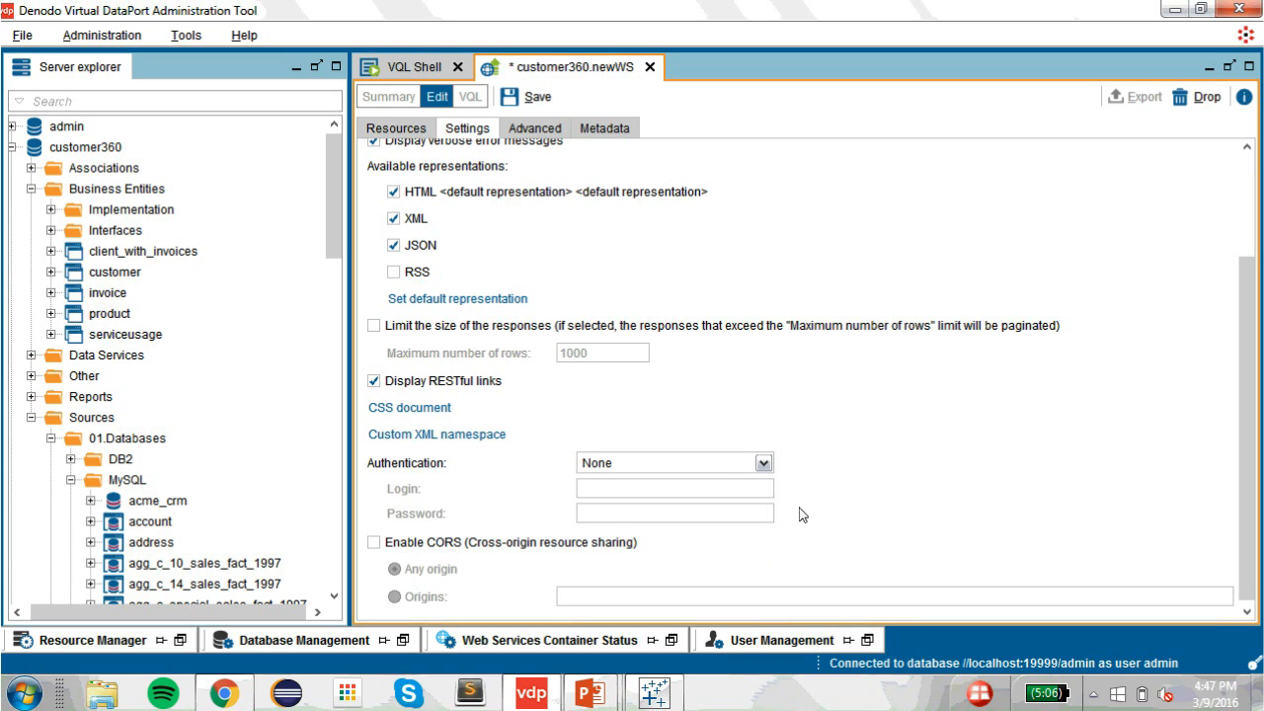
{"action": "left_click", "coordinate": [764, 464]}
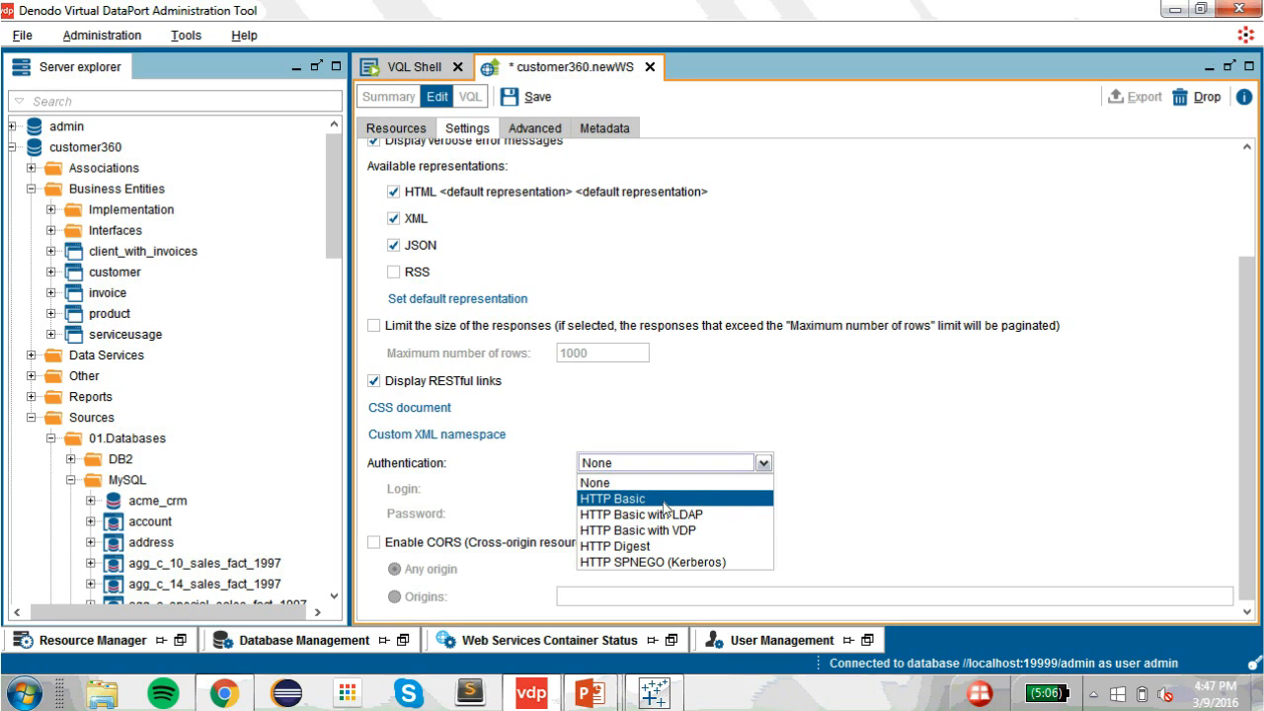
{"action": "left_click", "coordinate": [664, 530]}
{"action": "scroll", "coordinate": [861, 288], "scroll_direction": "up", "scroll_amount": 5}
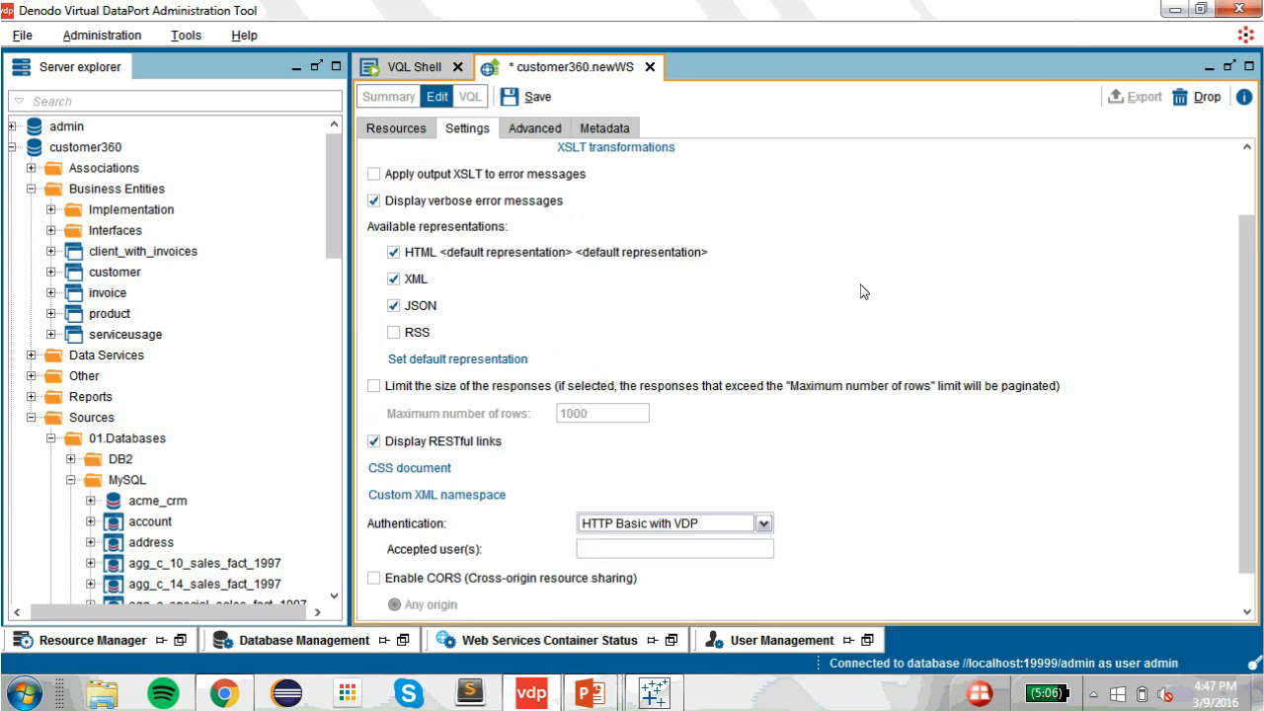
{"action": "left_click", "coordinate": [535, 97]}
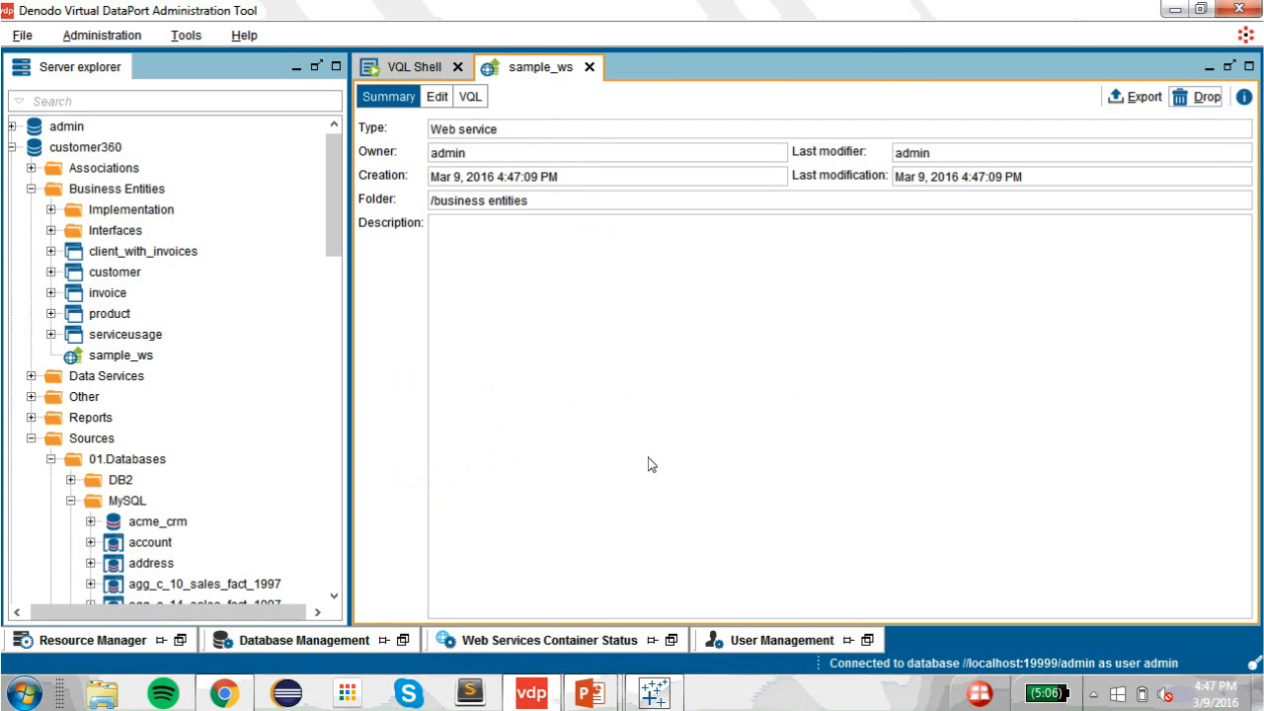
{"action": "left_click", "coordinate": [672, 640]}
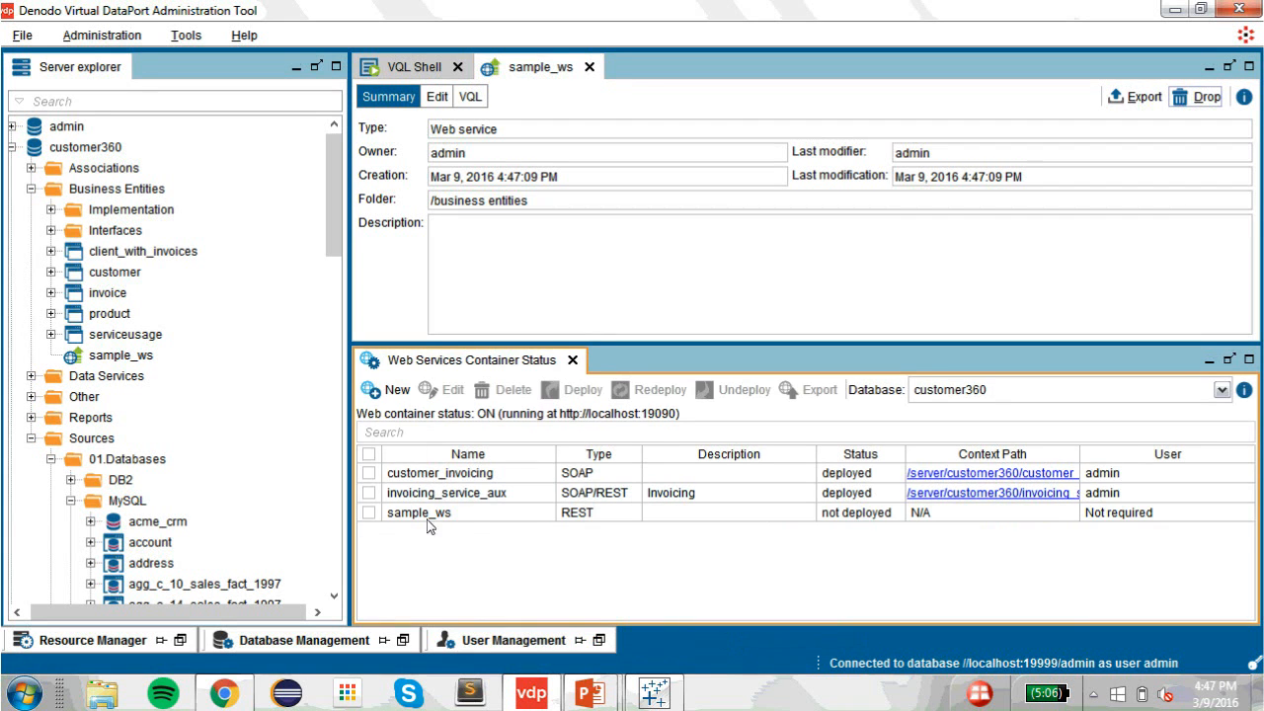
Step: Select and deploy sample_ws in the container status, then open its context path in the browser
{"action": "left_click", "coordinate": [368, 514]}
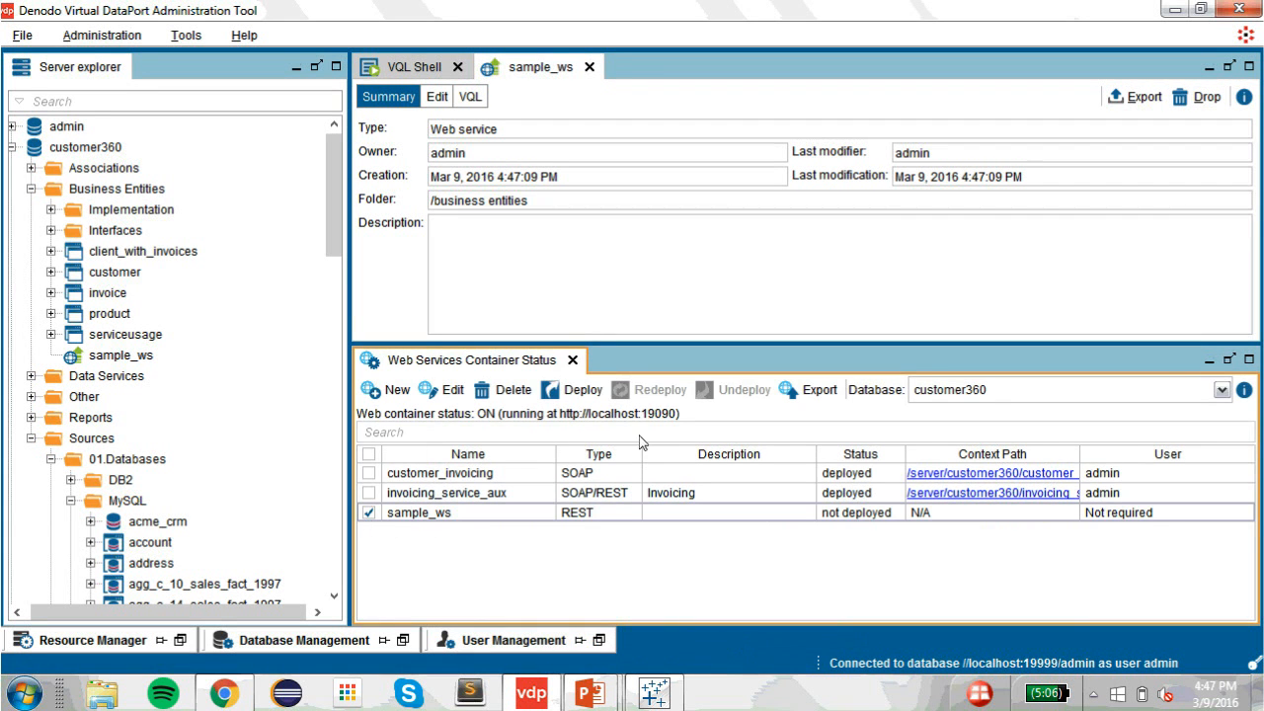
{"action": "left_click", "coordinate": [580, 400]}
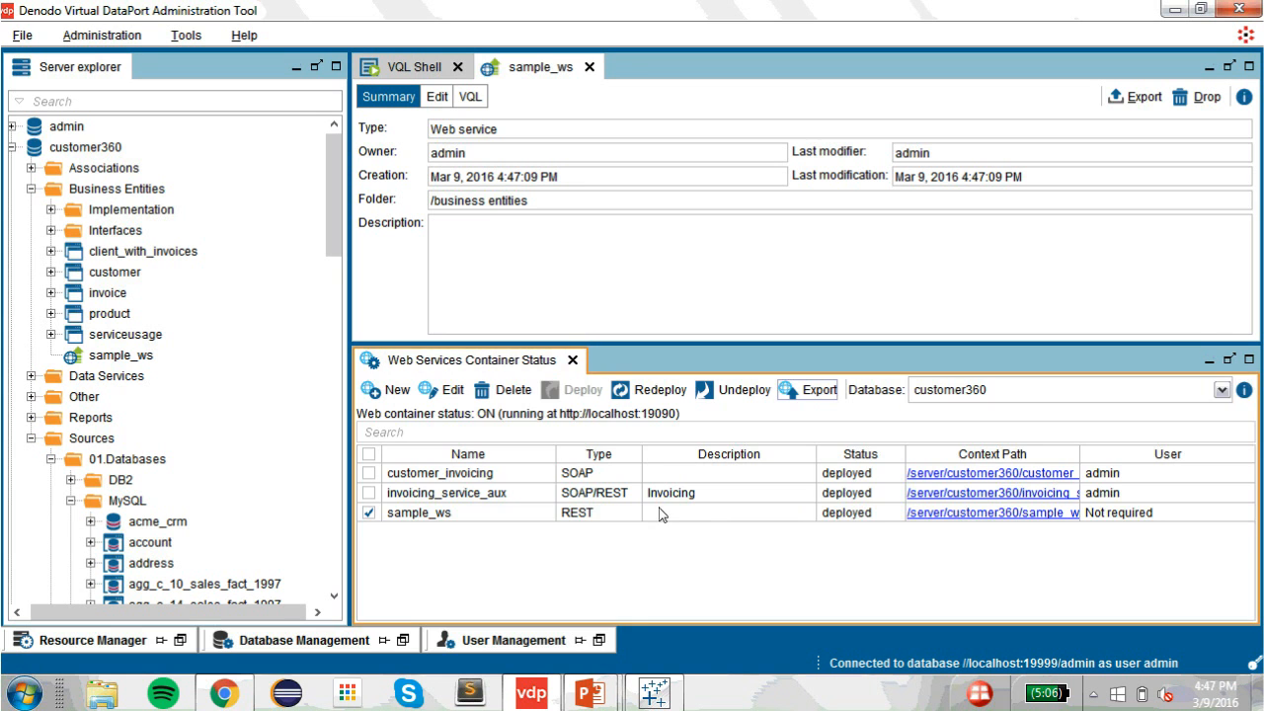
{"action": "left_click", "coordinate": [963, 515]}
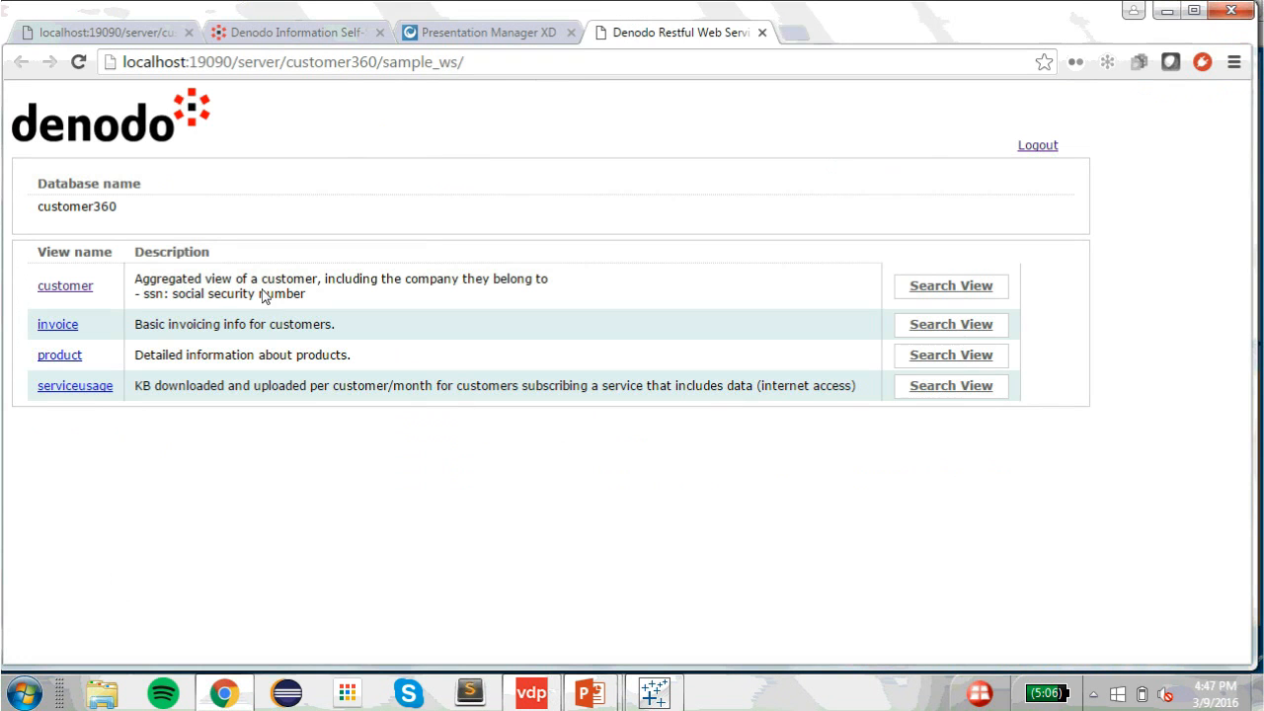
Step: Open the first customer's record and display it with ?$format=xml
{"action": "left_click", "coordinate": [71, 288]}
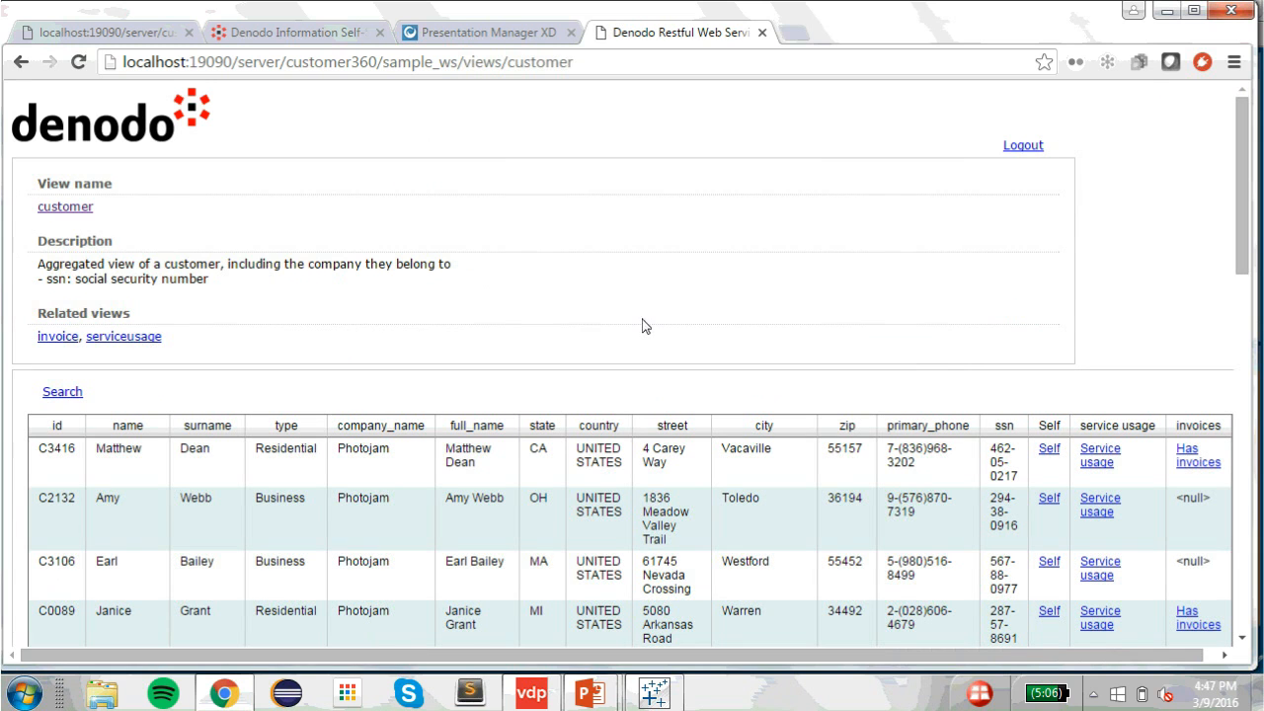
{"action": "left_click", "coordinate": [1047, 451]}
{"action": "left_click", "coordinate": [694, 59]}
{"action": "left_click", "coordinate": [695, 59]}
{"action": "type", "text": "?$format=xml"}
{"action": "key", "text": "Return"}
Step: Change the format parameter to json to view the record as JSON
{"action": "double_click", "coordinate": [826, 67]}
{"action": "type", "text": "json"}
{"action": "key", "text": "Return"}
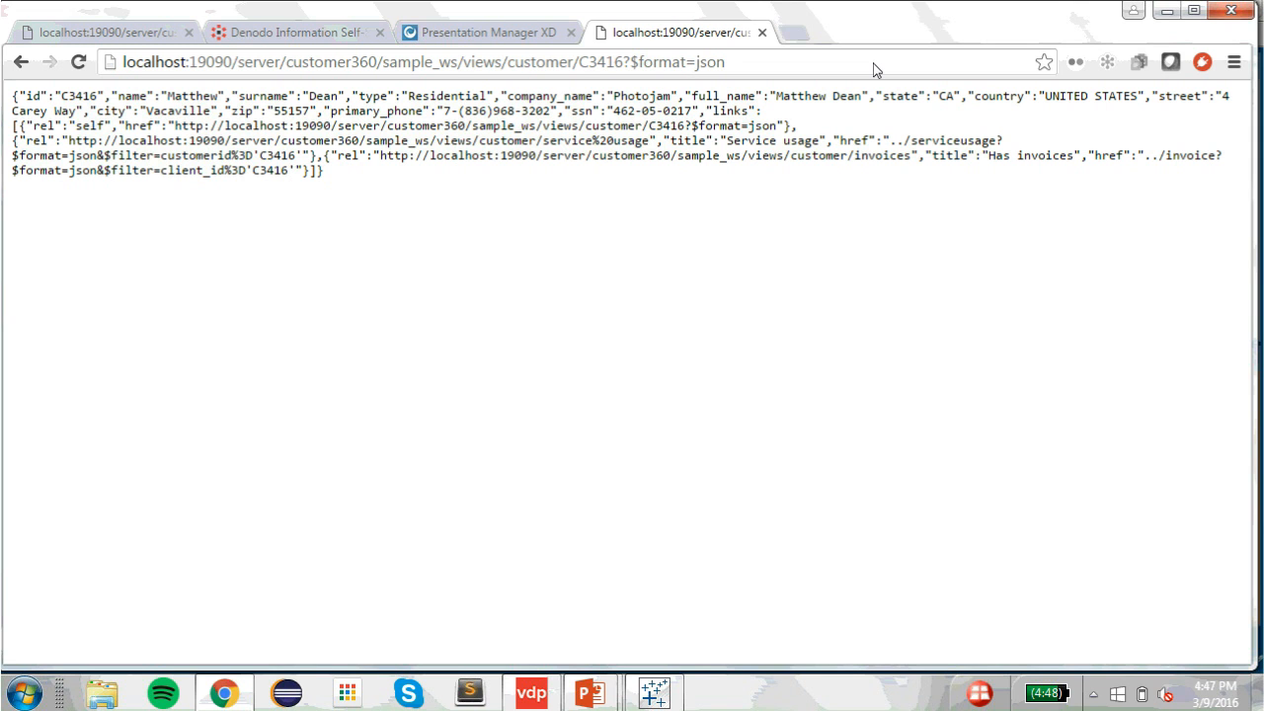
{"action": "mouse_move", "coordinate": [593, 696]}
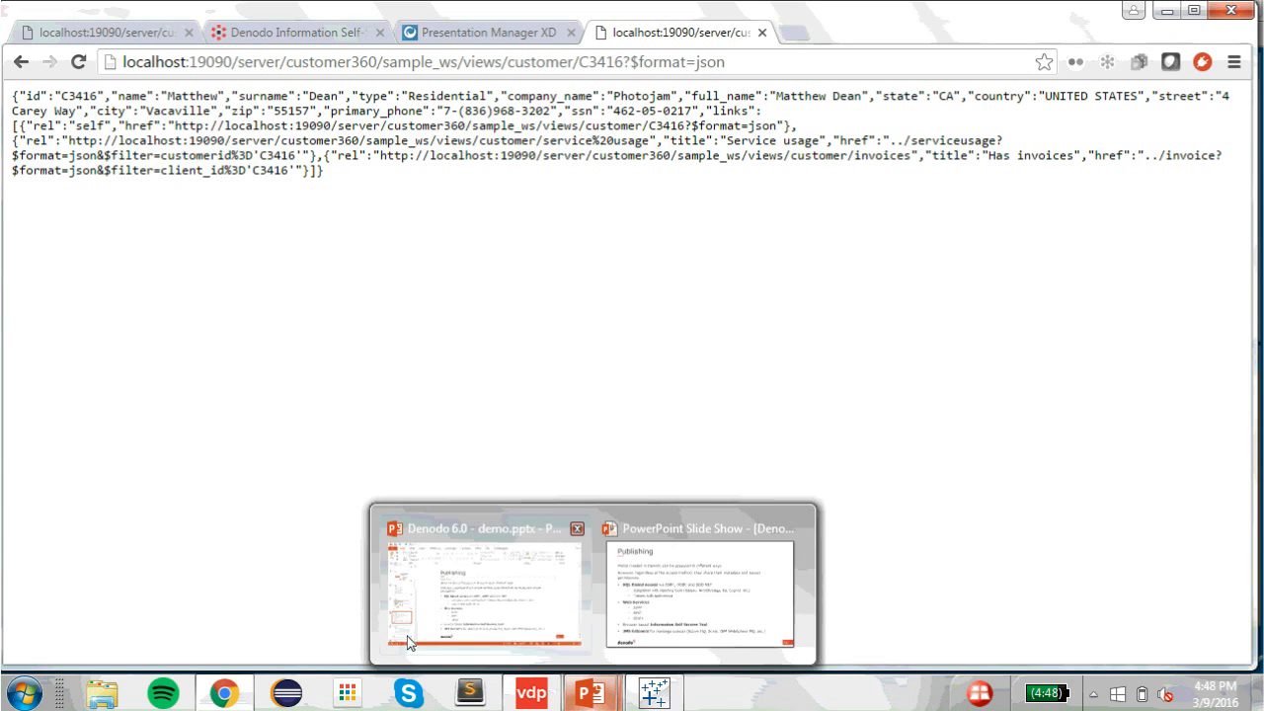
{"action": "left_click", "coordinate": [87, 37]}
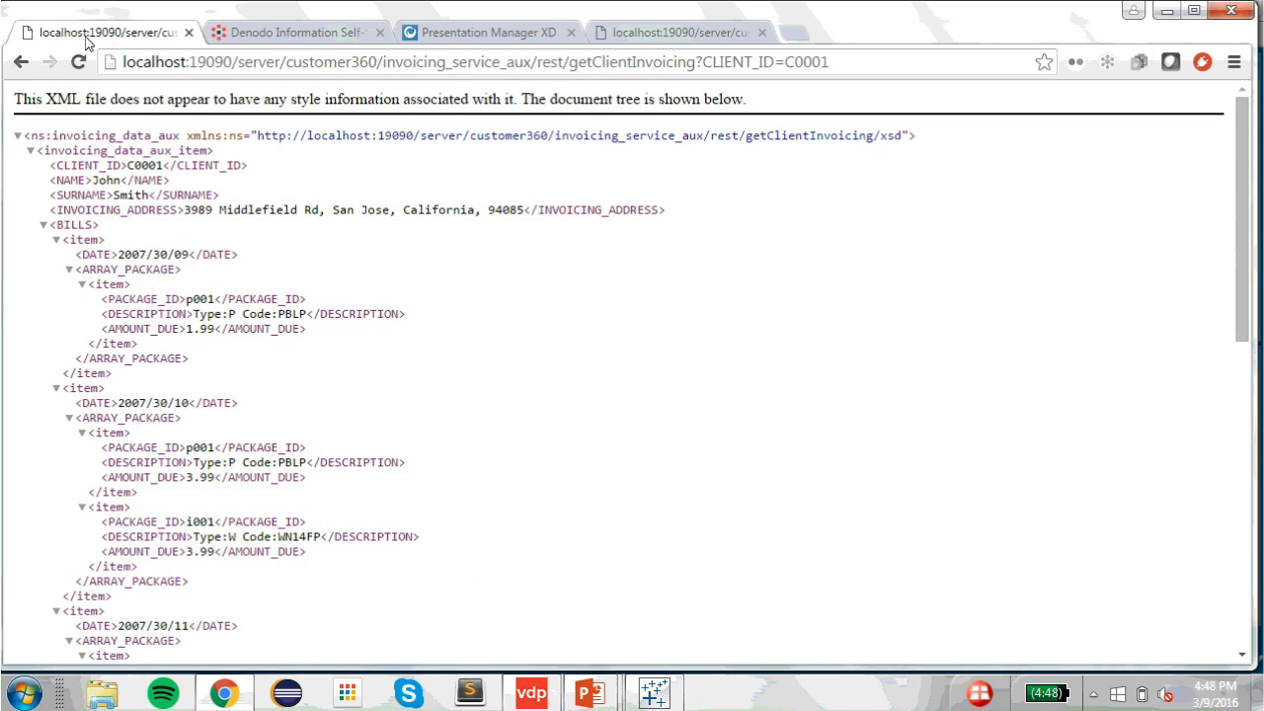
{"action": "left_click", "coordinate": [356, 35]}
Step: Log in with the user name and password, then open the CUSTOMER360 database
{"action": "left_click", "coordinate": [684, 305]}
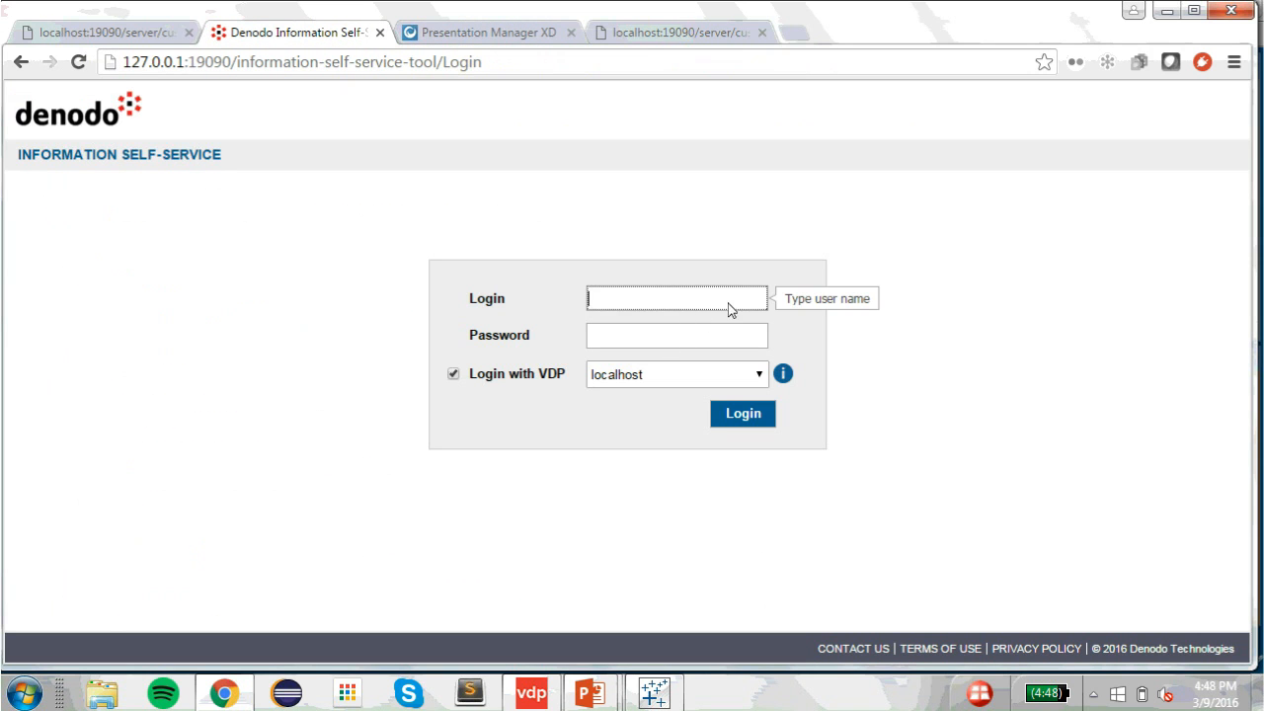
{"action": "type", "text": "admin"}
{"action": "key", "text": "Tab"}
{"action": "type", "text": "admi"}
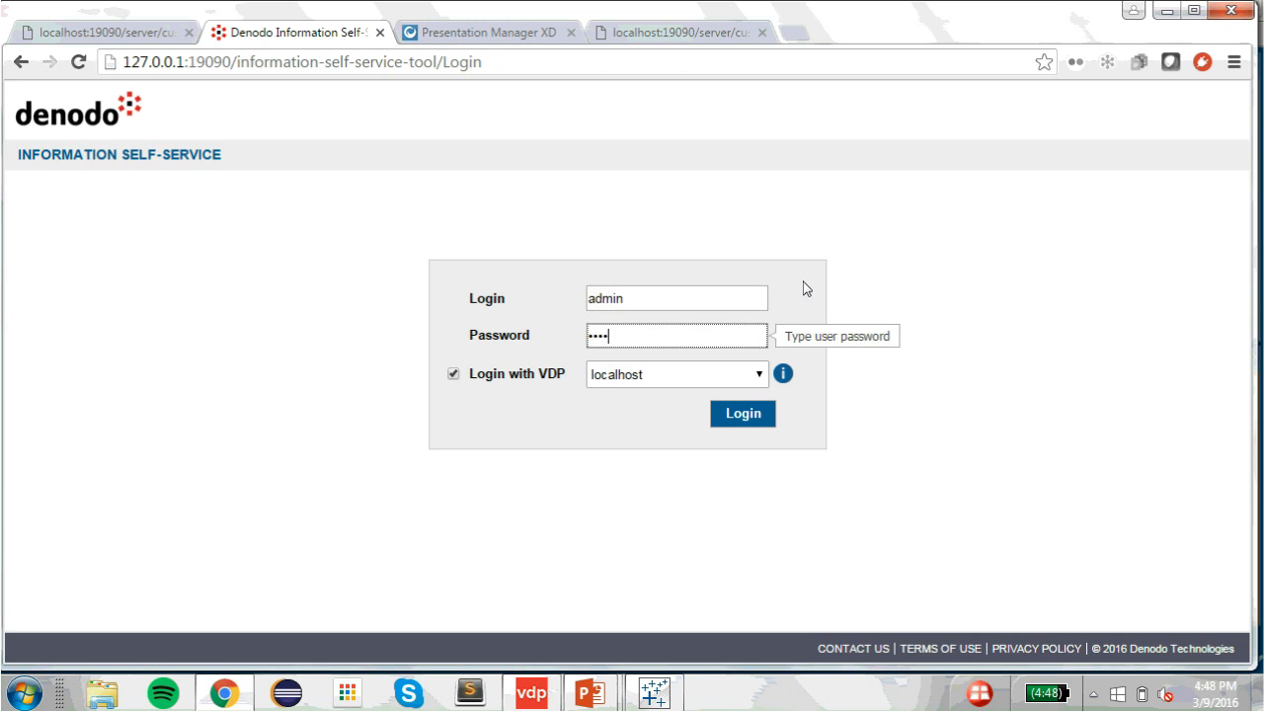
{"action": "type", "text": "n"}
{"action": "key", "text": "Return"}
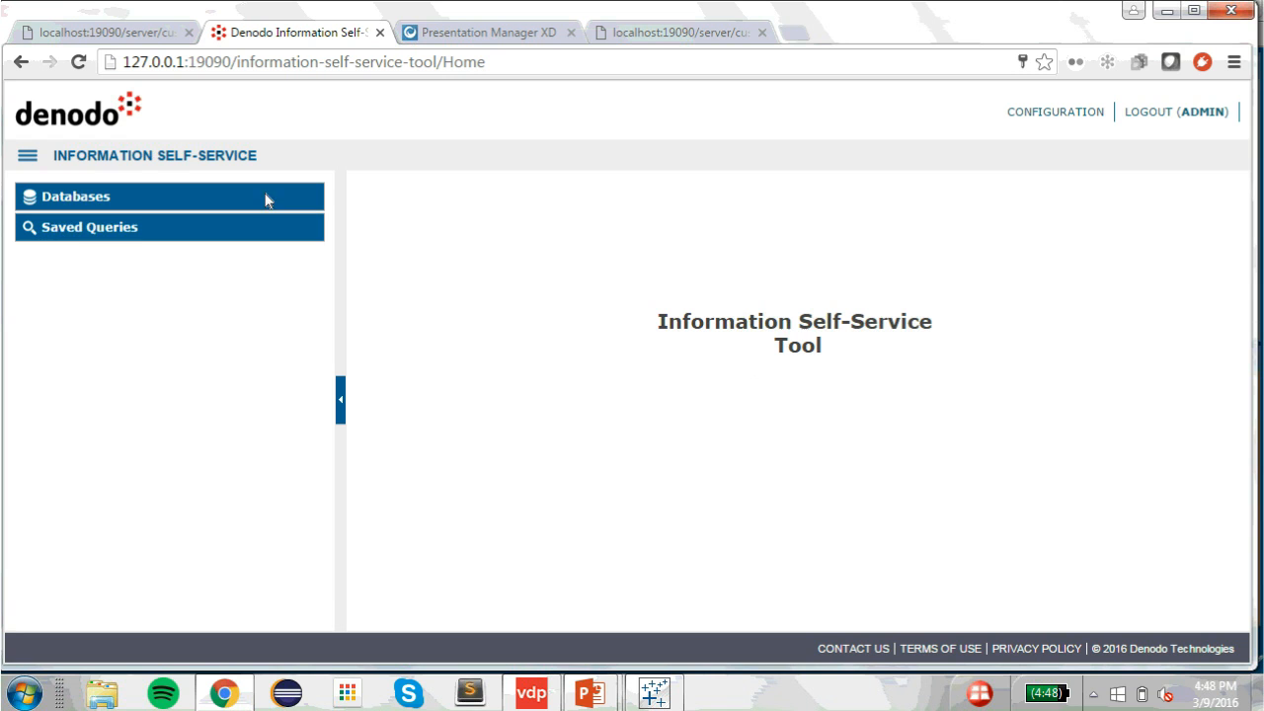
{"action": "left_click", "coordinate": [92, 204]}
{"action": "left_click", "coordinate": [83, 338]}
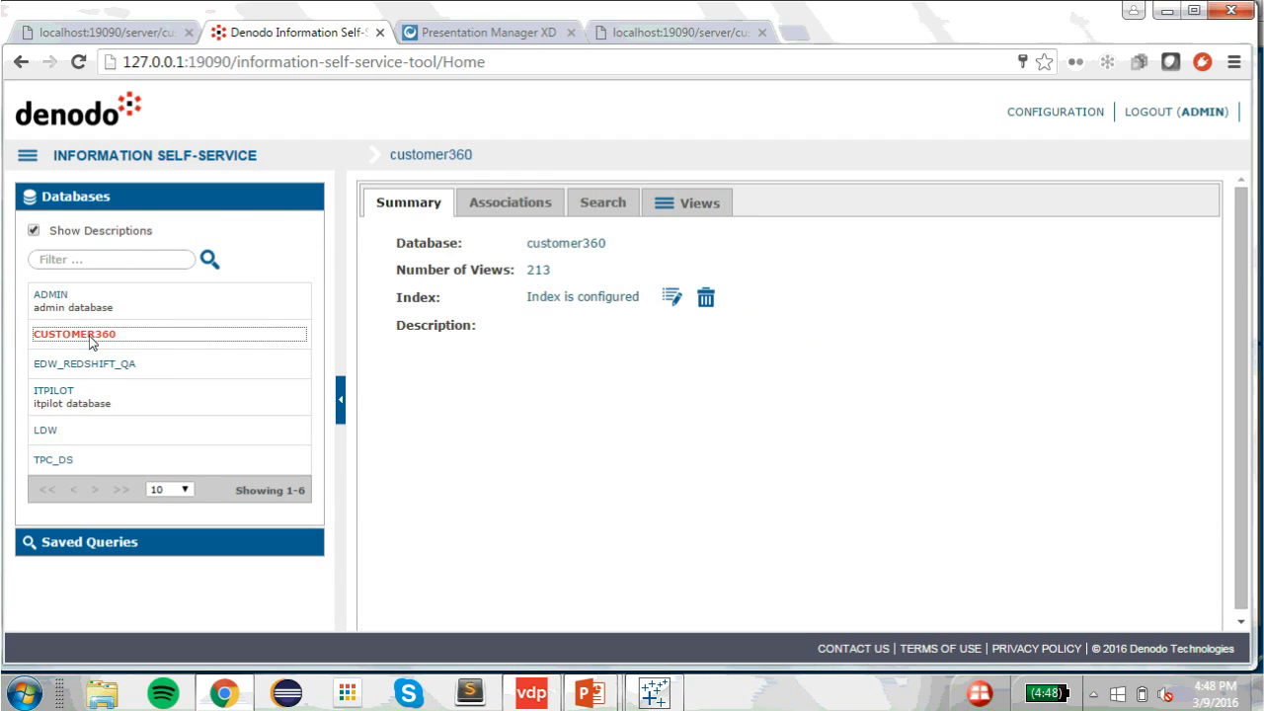
Step: Show the customer360 associations graph and move SLS_PRODUCT_DIM to its upper left
{"action": "left_click", "coordinate": [510, 207]}
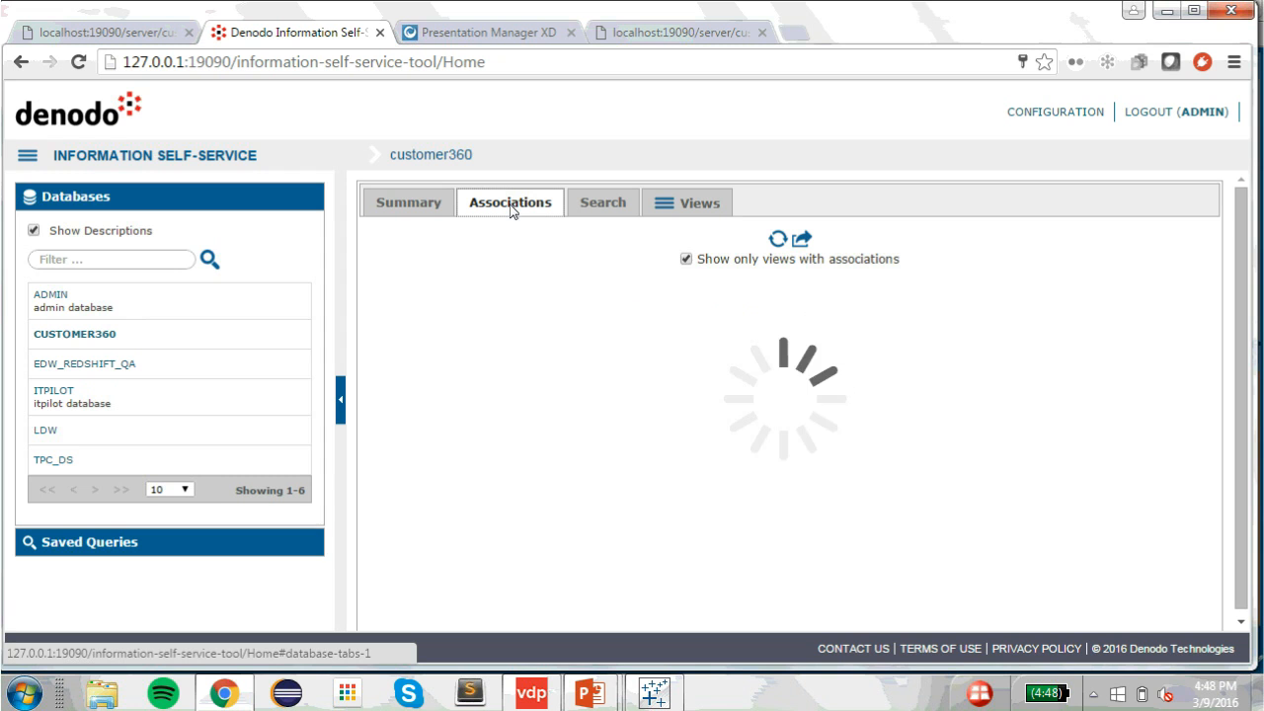
{"action": "left_click", "coordinate": [341, 397]}
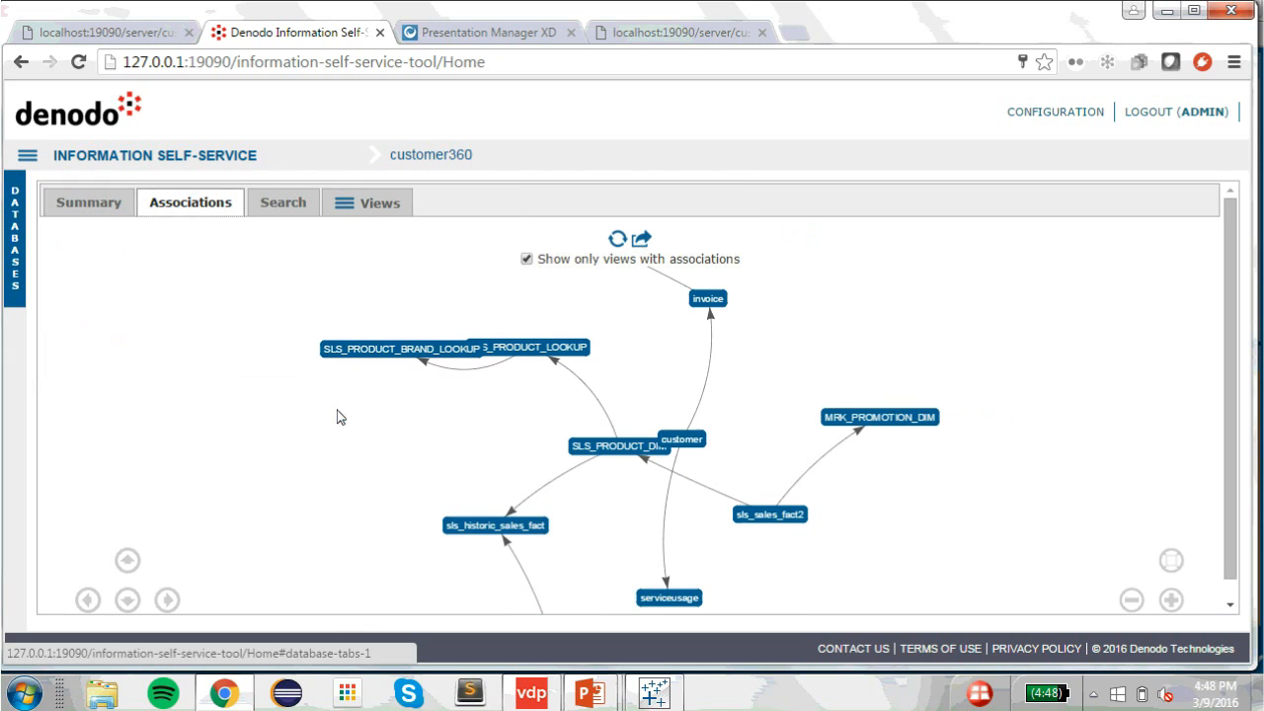
{"action": "left_click_drag", "start_coordinate": [617, 447], "coordinate": [252, 343]}
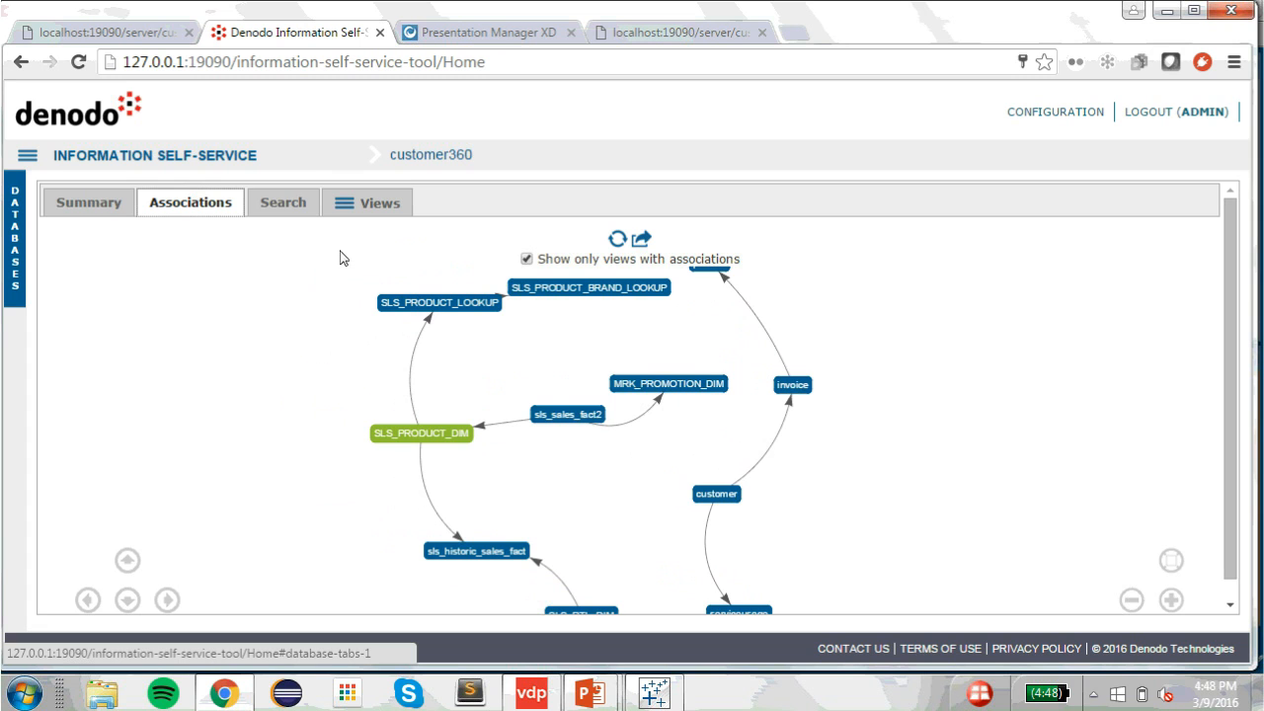
Step: Search the database contents for a customer's name and open the matching customer view
{"action": "left_click", "coordinate": [292, 217]}
{"action": "left_click", "coordinate": [270, 247]}
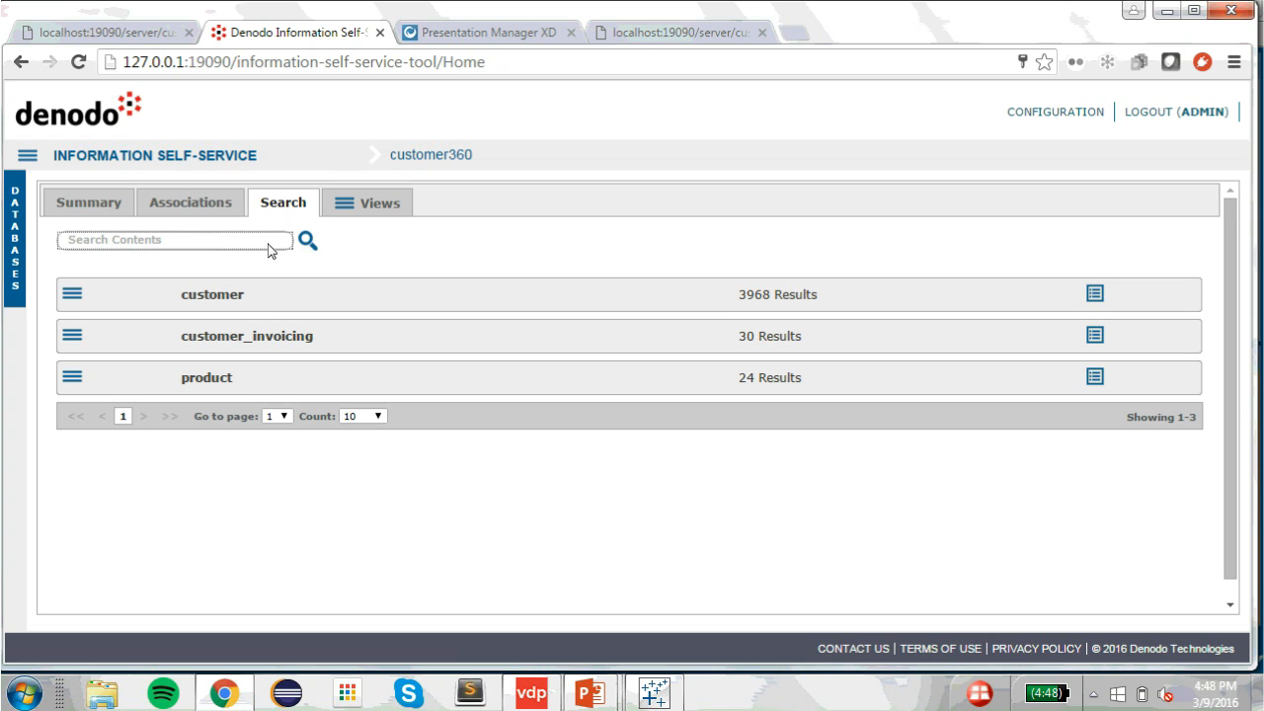
{"action": "type", "text": "john smith"}
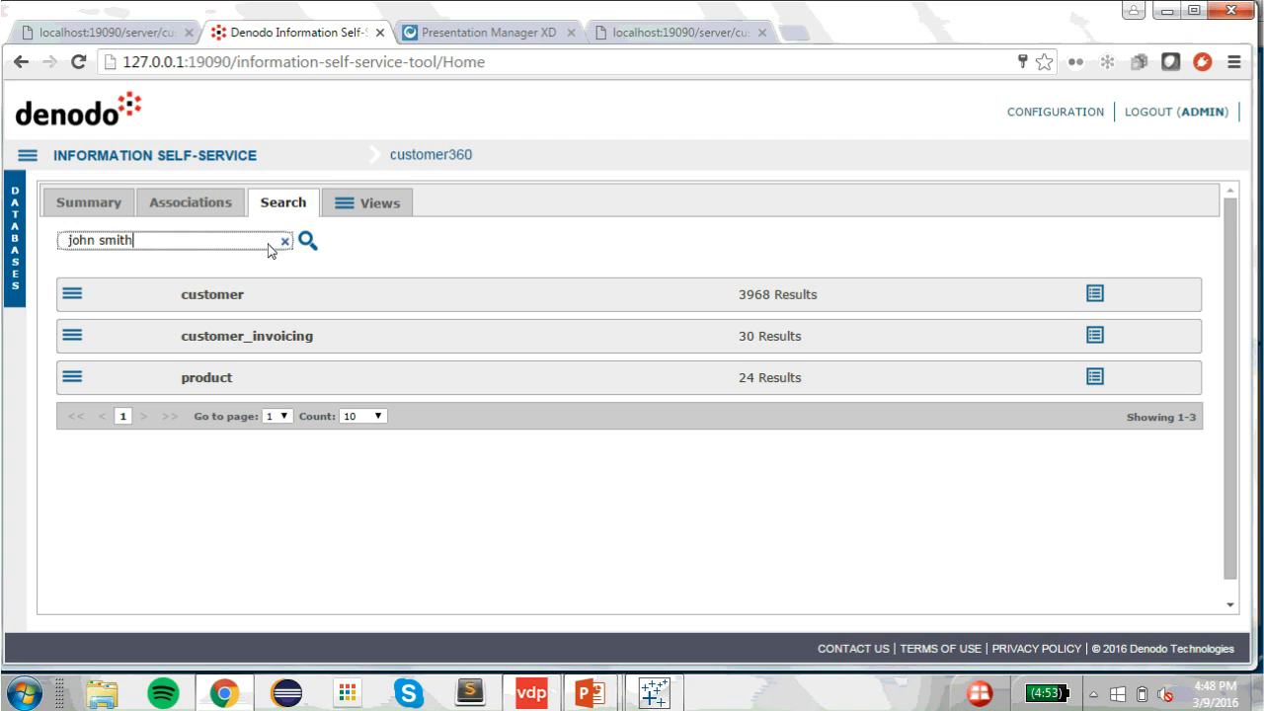
{"action": "key", "text": "Return"}
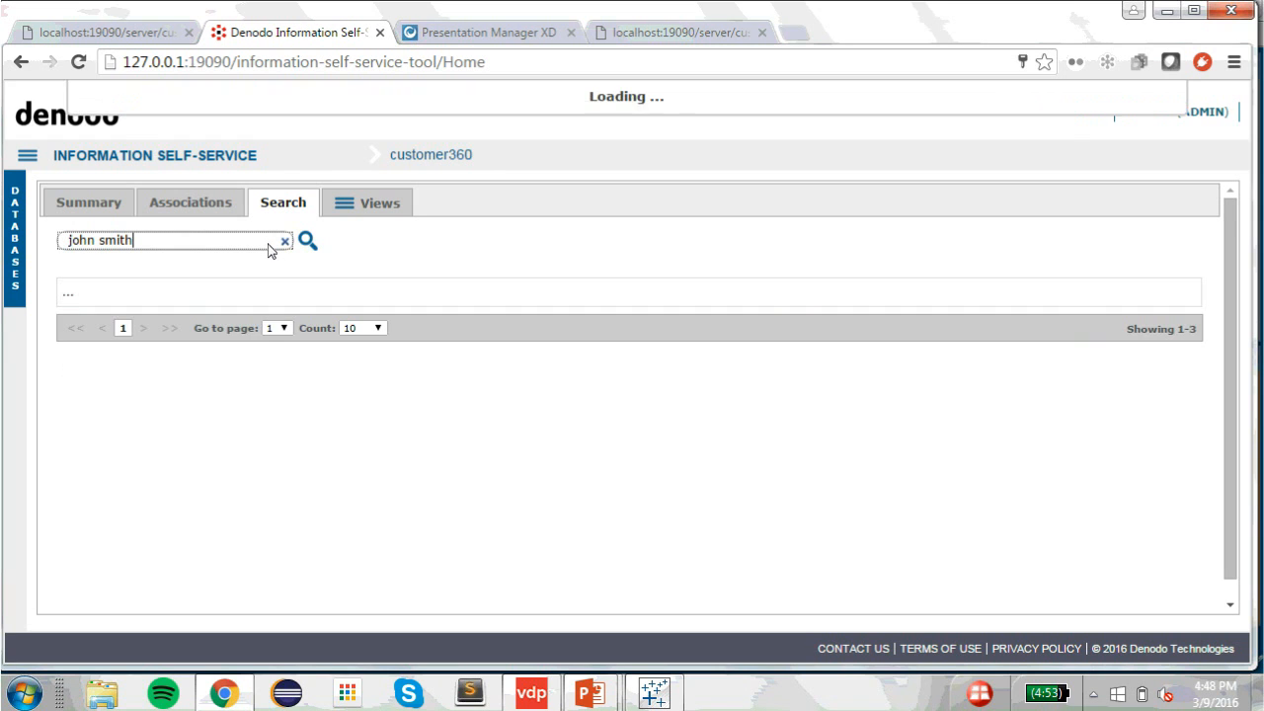
{"action": "left_click", "coordinate": [70, 298]}
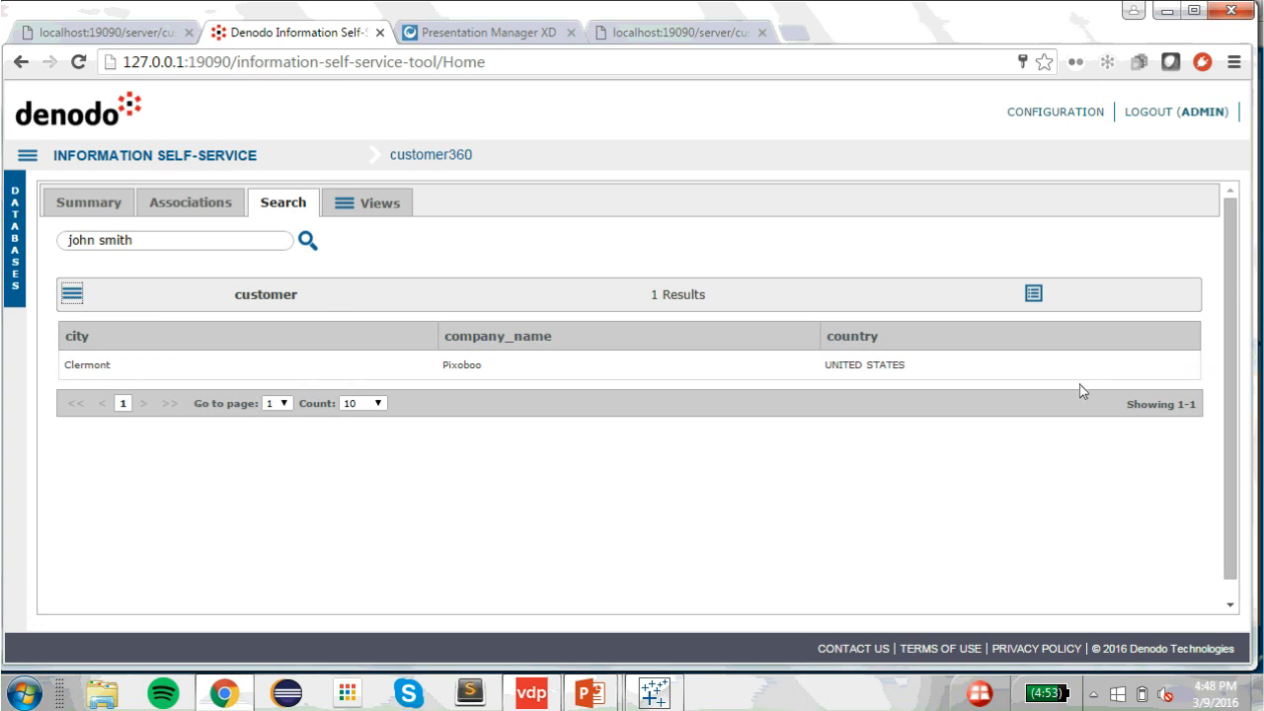
{"action": "left_click", "coordinate": [1036, 296]}
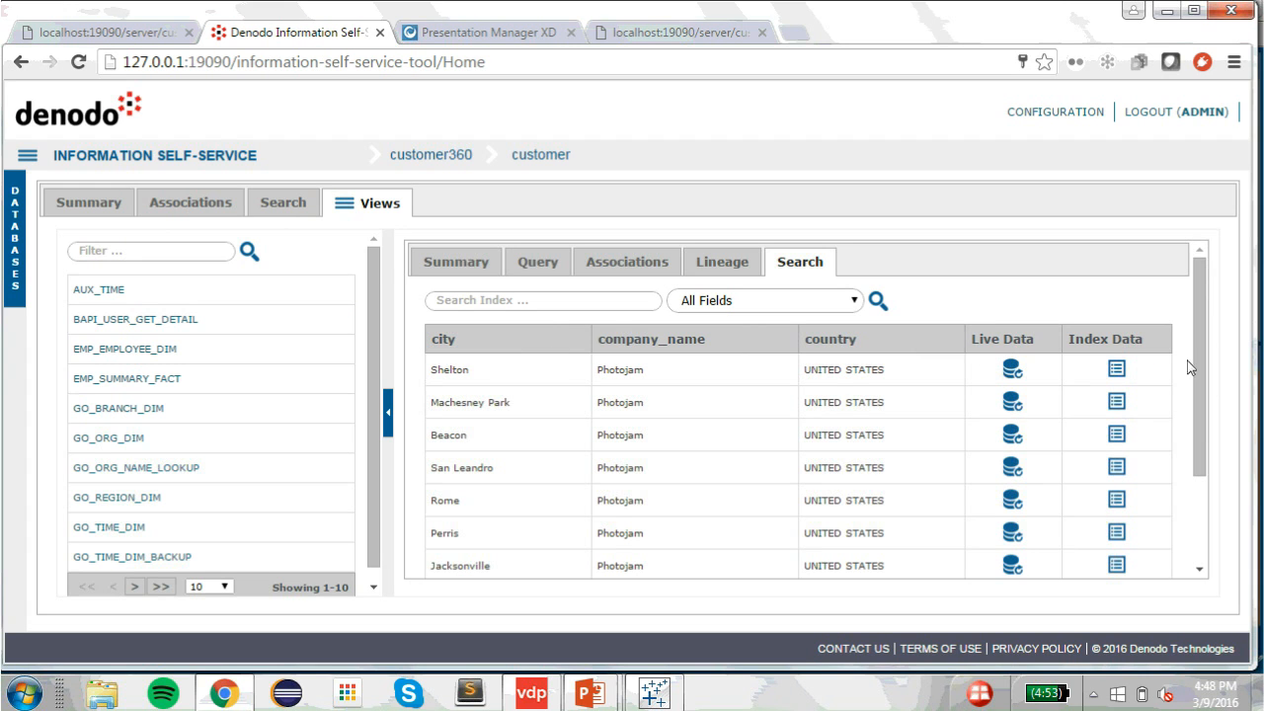
Step: Search the customer view's index for the customer's full name and open the matching record
{"action": "left_click", "coordinate": [523, 311]}
{"action": "type", "text": "john smith"}
{"action": "key", "text": "Return"}
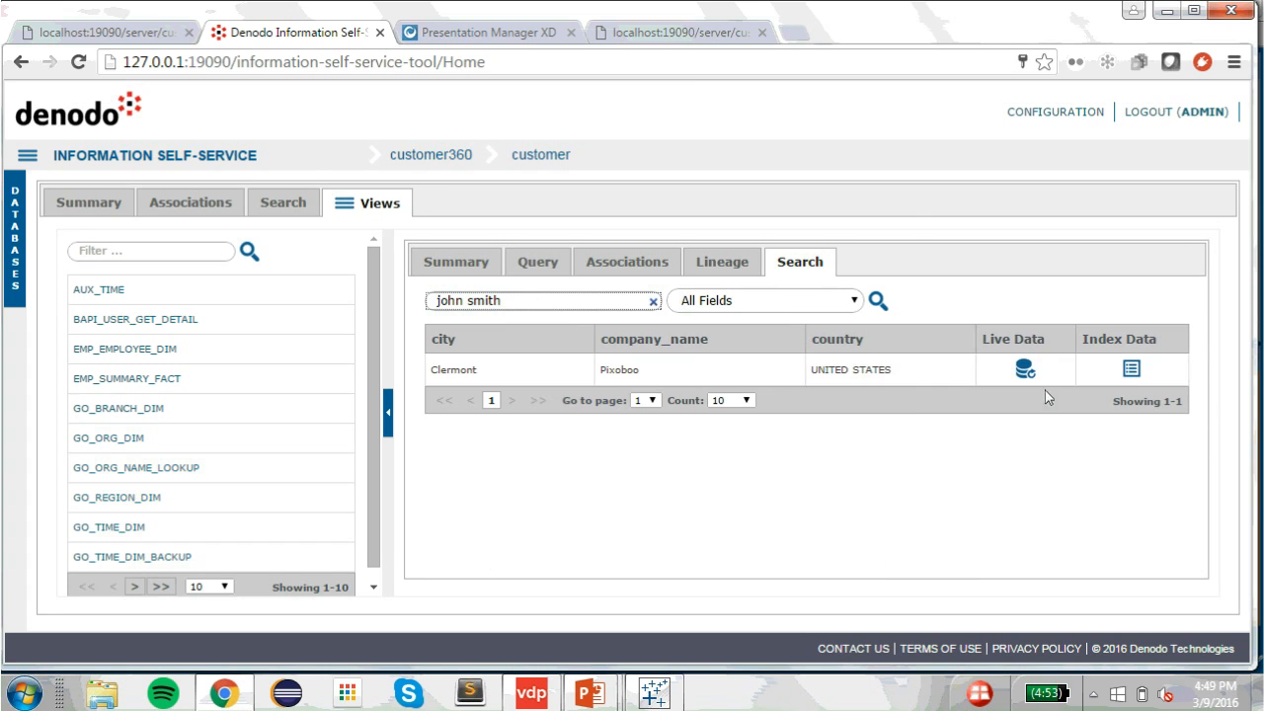
{"action": "left_click", "coordinate": [1131, 369]}
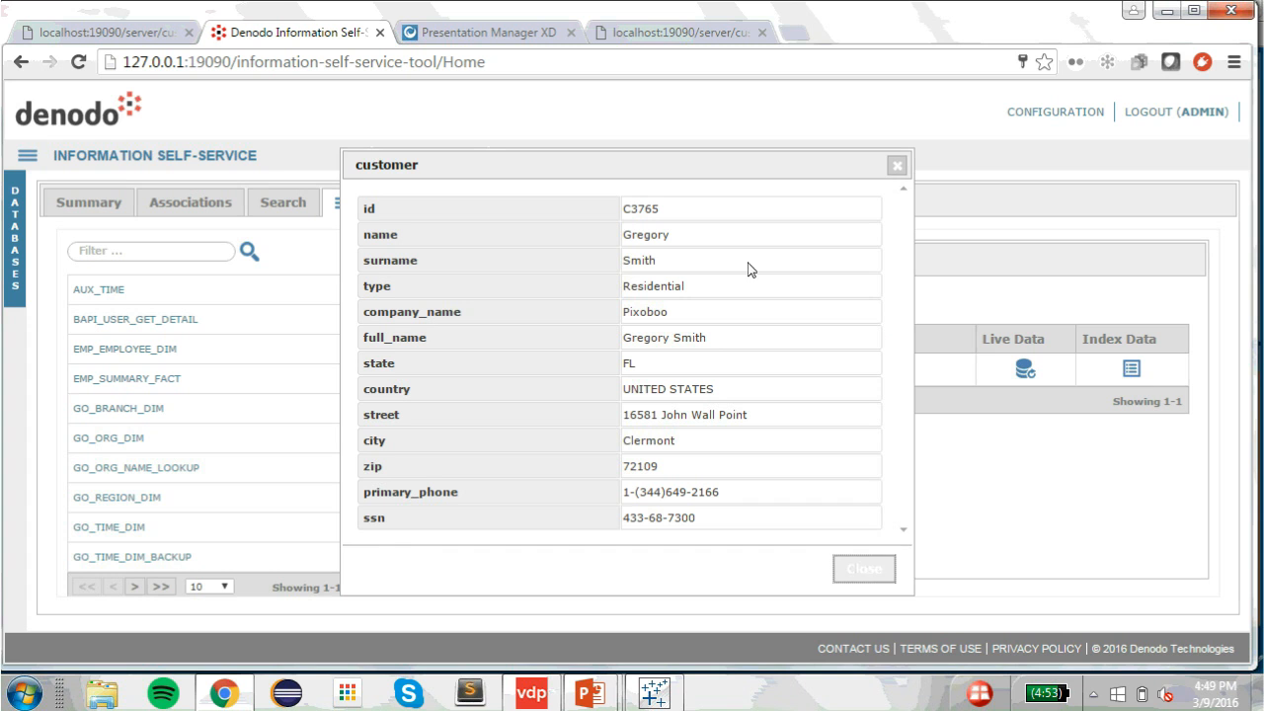
Step: Highlight the surname and street values in the record, then close it
{"action": "double_click", "coordinate": [681, 270]}
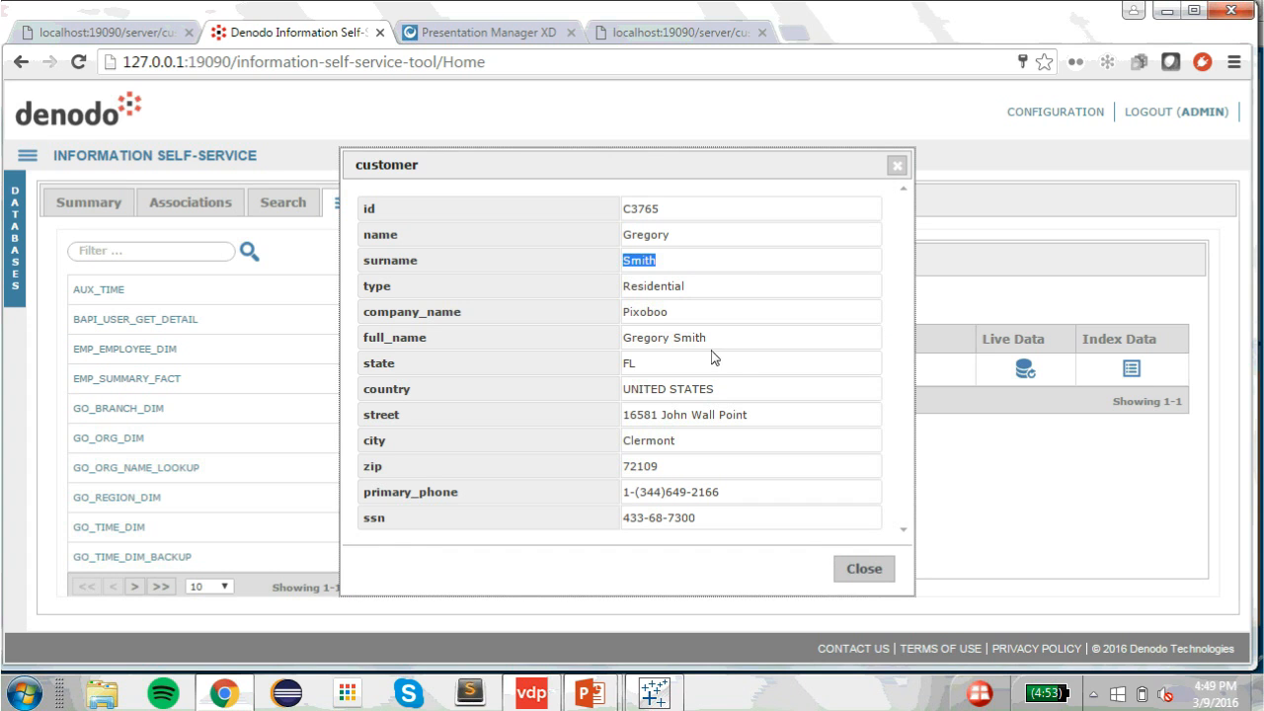
{"action": "double_click", "coordinate": [682, 421]}
{"action": "left_click_drag", "start_coordinate": [781, 422], "coordinate": [668, 417]}
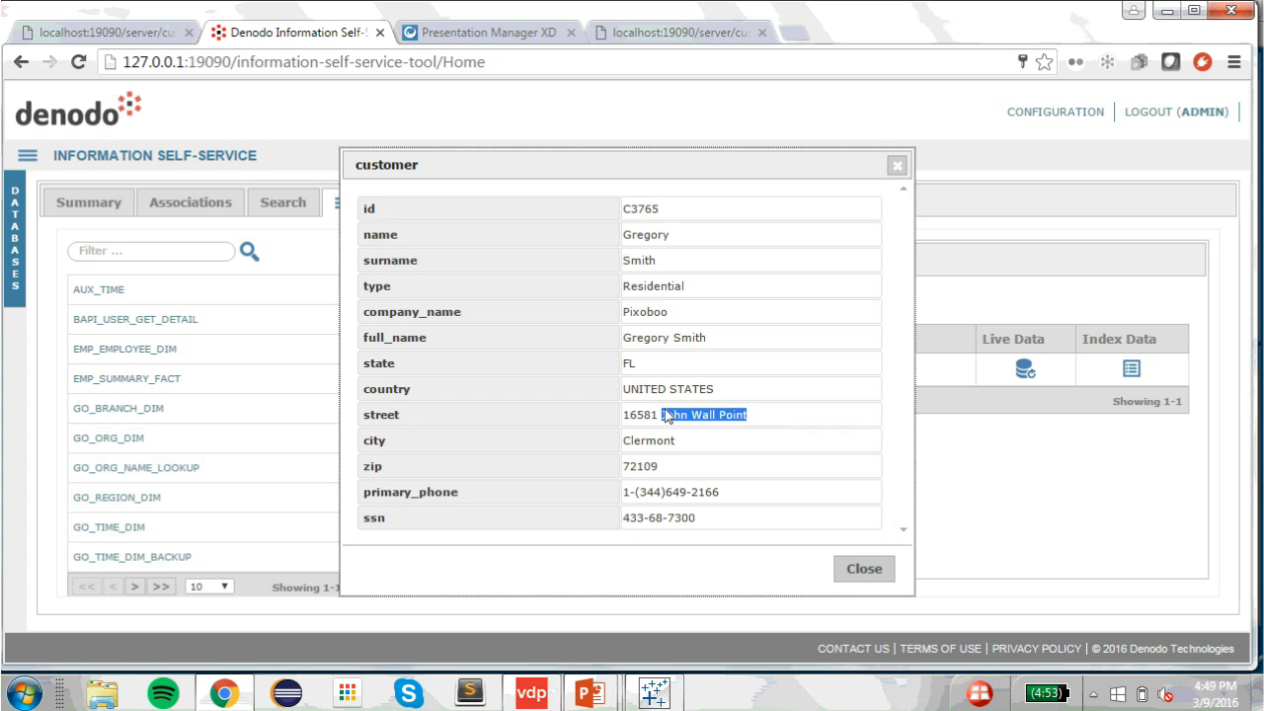
{"action": "left_click", "coordinate": [666, 417]}
{"action": "double_click", "coordinate": [680, 419]}
{"action": "left_click", "coordinate": [691, 339]}
{"action": "double_click", "coordinate": [693, 339]}
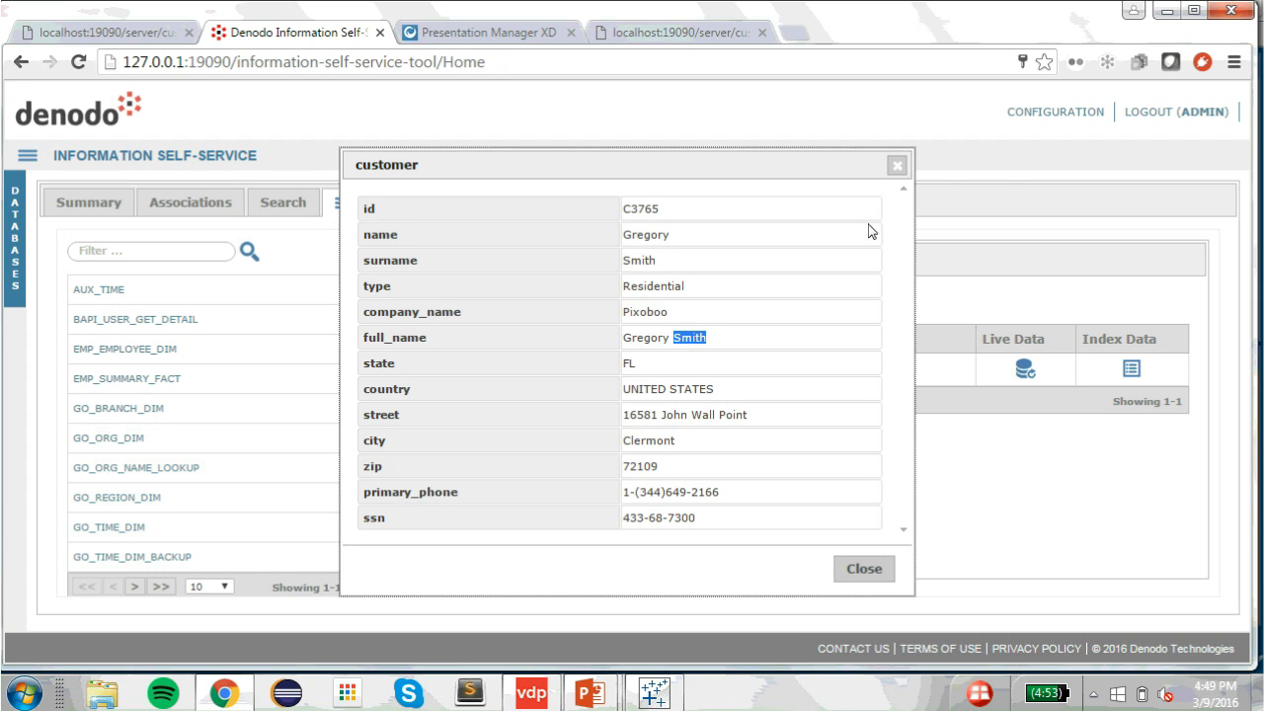
{"action": "left_click", "coordinate": [898, 166]}
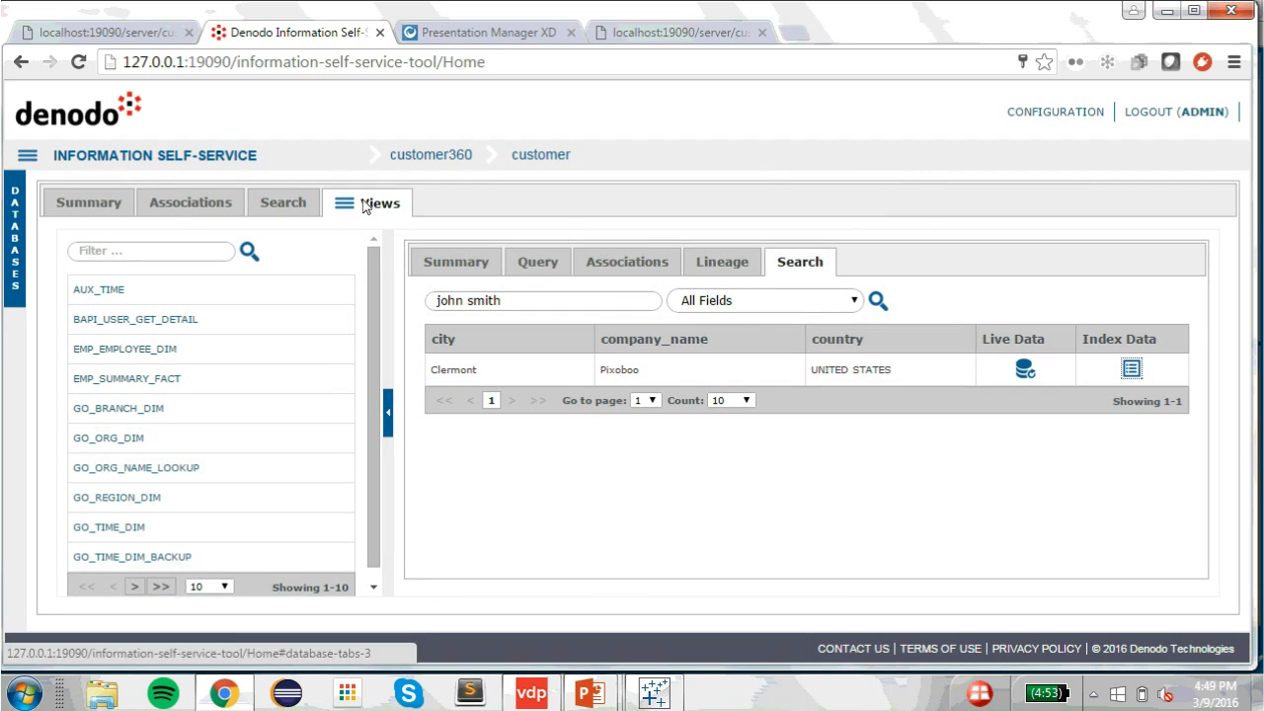
Step: Filter the customer360 views by 'cust', open CUSTOMER, and collapse the view list
{"action": "left_click", "coordinate": [449, 163]}
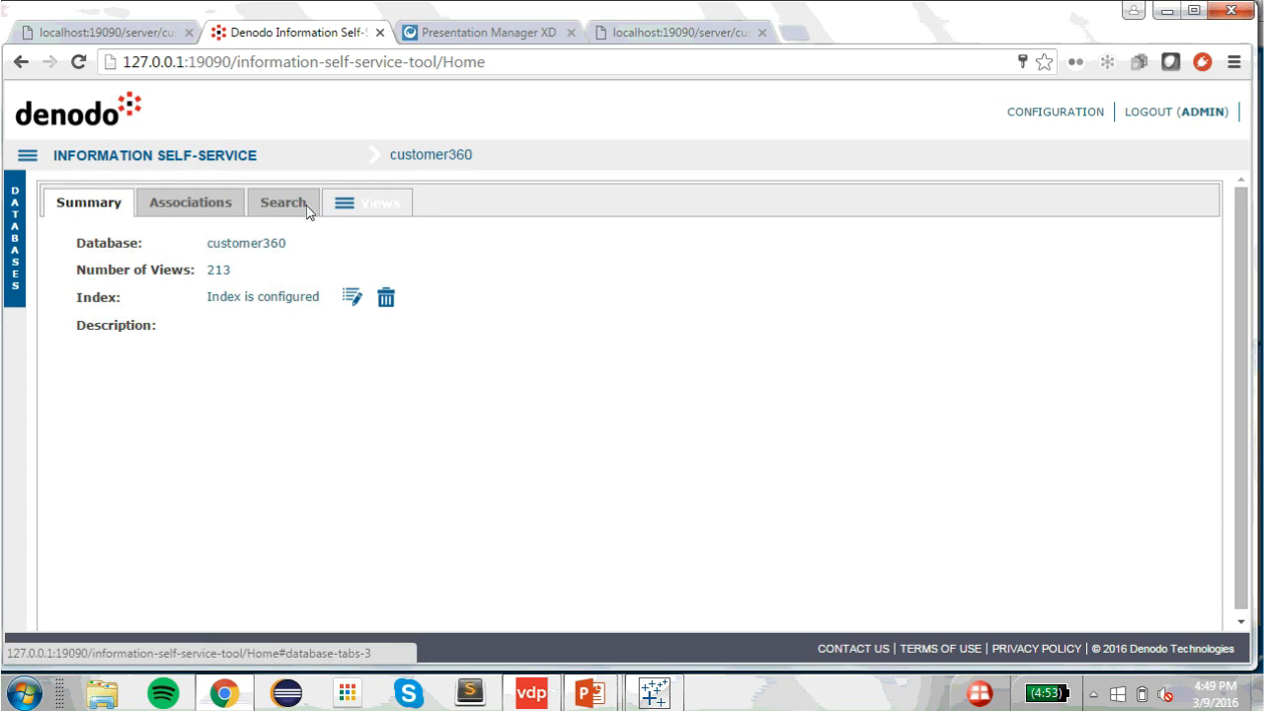
{"action": "left_click", "coordinate": [379, 213]}
{"action": "left_click", "coordinate": [143, 255]}
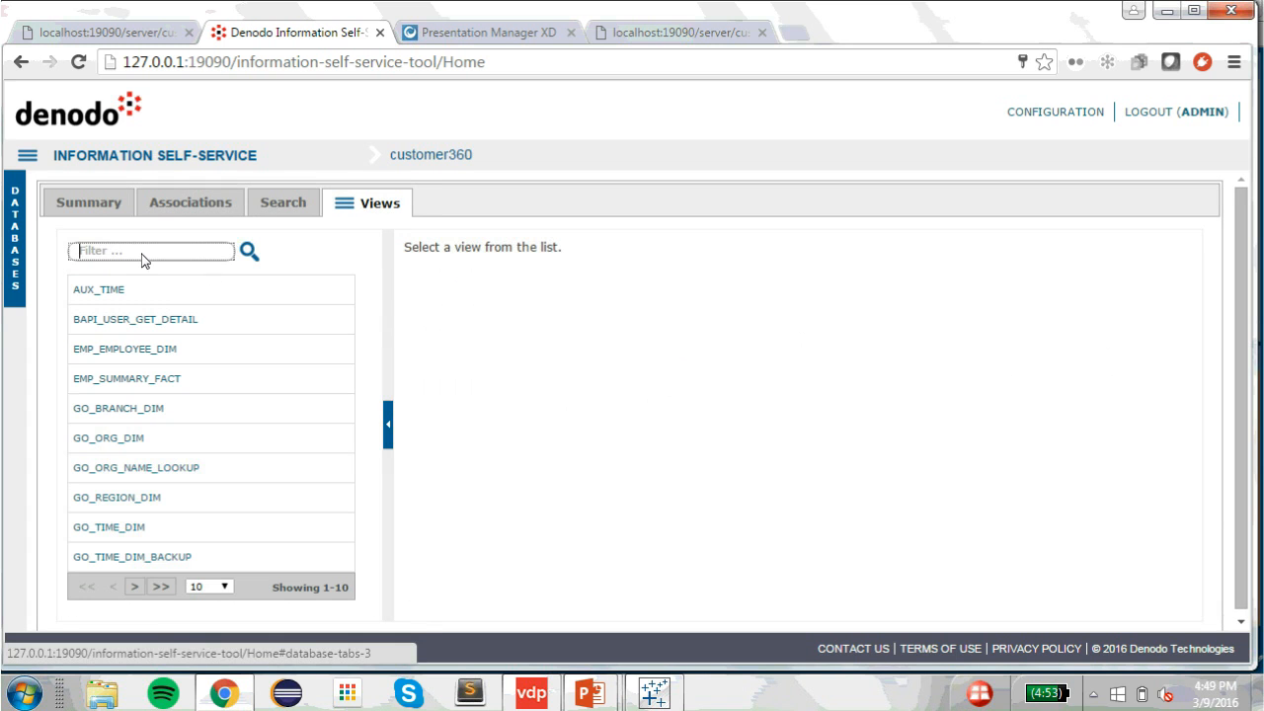
{"action": "type", "text": "cust"}
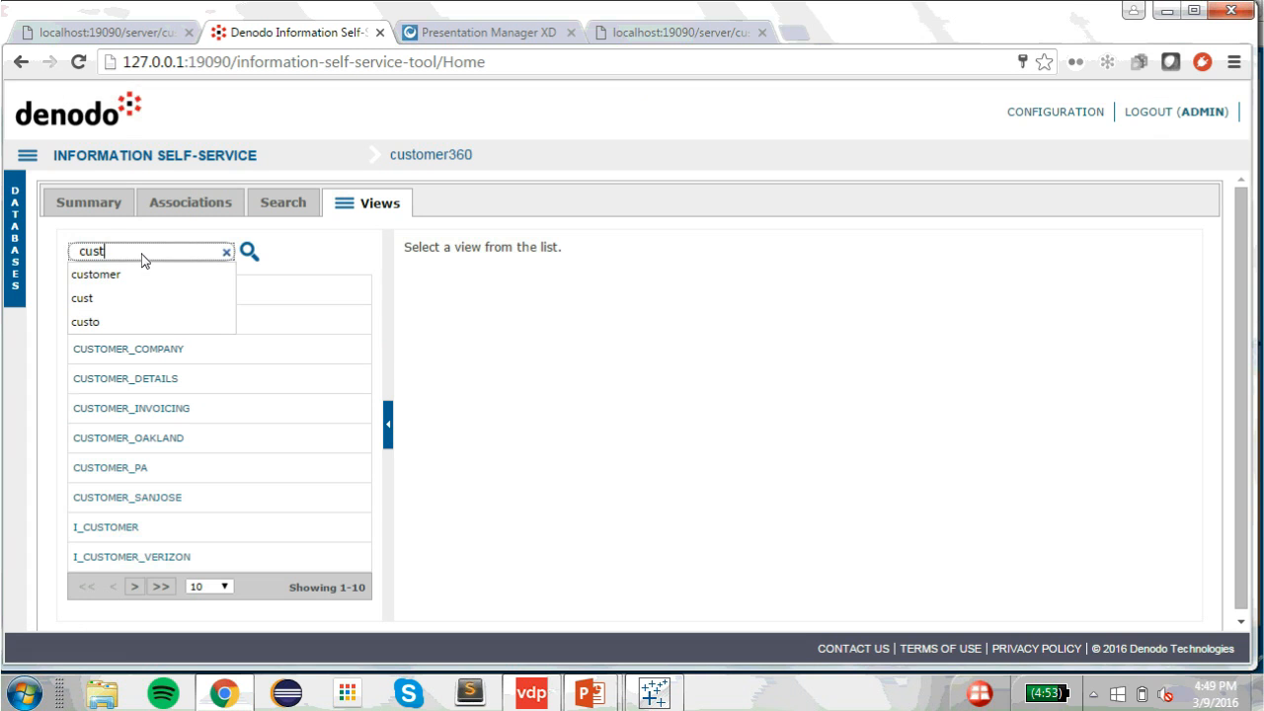
{"action": "left_click", "coordinate": [344, 271]}
{"action": "left_click", "coordinate": [115, 320]}
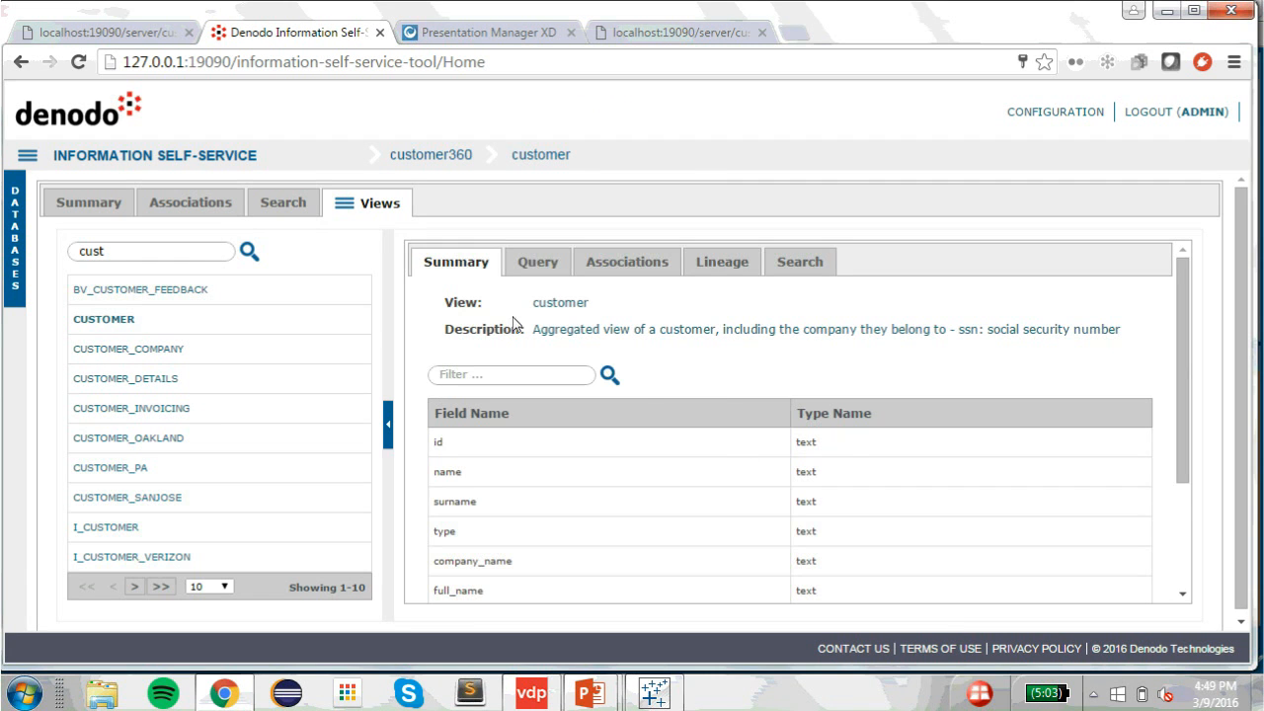
{"action": "left_click", "coordinate": [388, 433]}
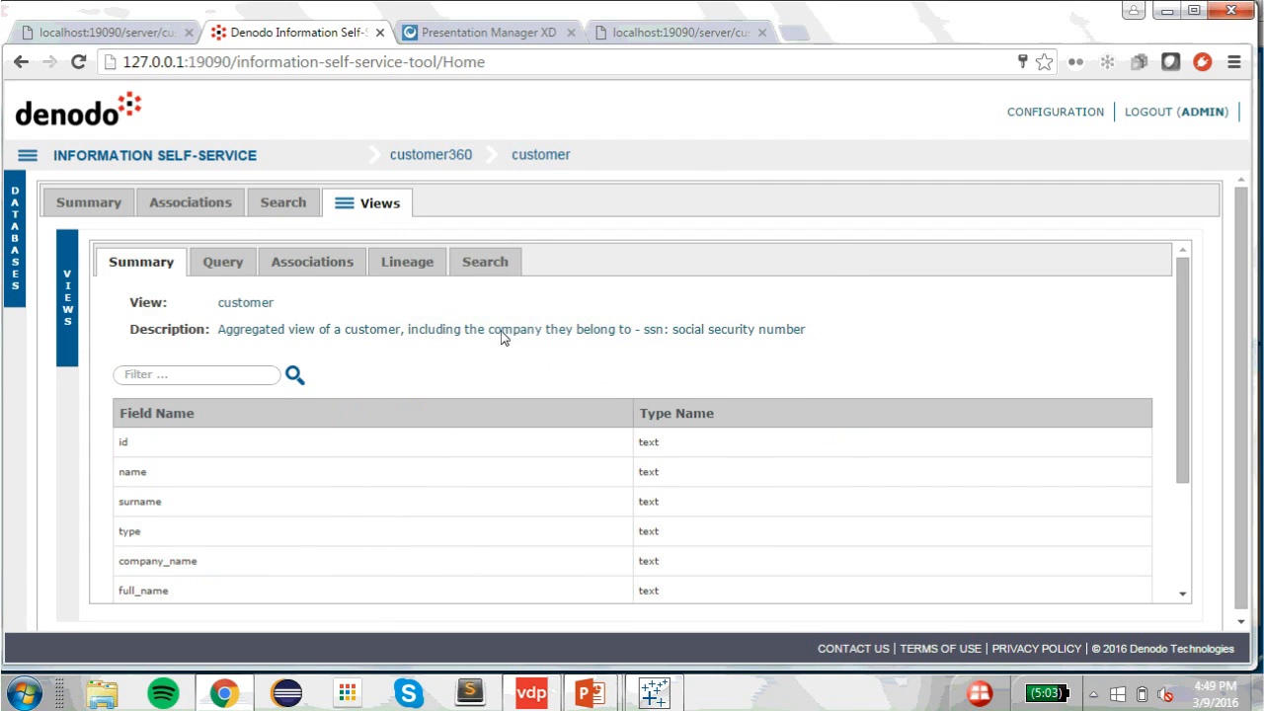
{"action": "scroll", "coordinate": [620, 512], "scroll_direction": "down", "scroll_amount": 2}
{"action": "scroll", "coordinate": [621, 514], "scroll_direction": "up", "scroll_amount": 2}
Step: Trace the name field's lineage to its acme_crm source, then open the customer Query form
{"action": "left_click", "coordinate": [333, 271]}
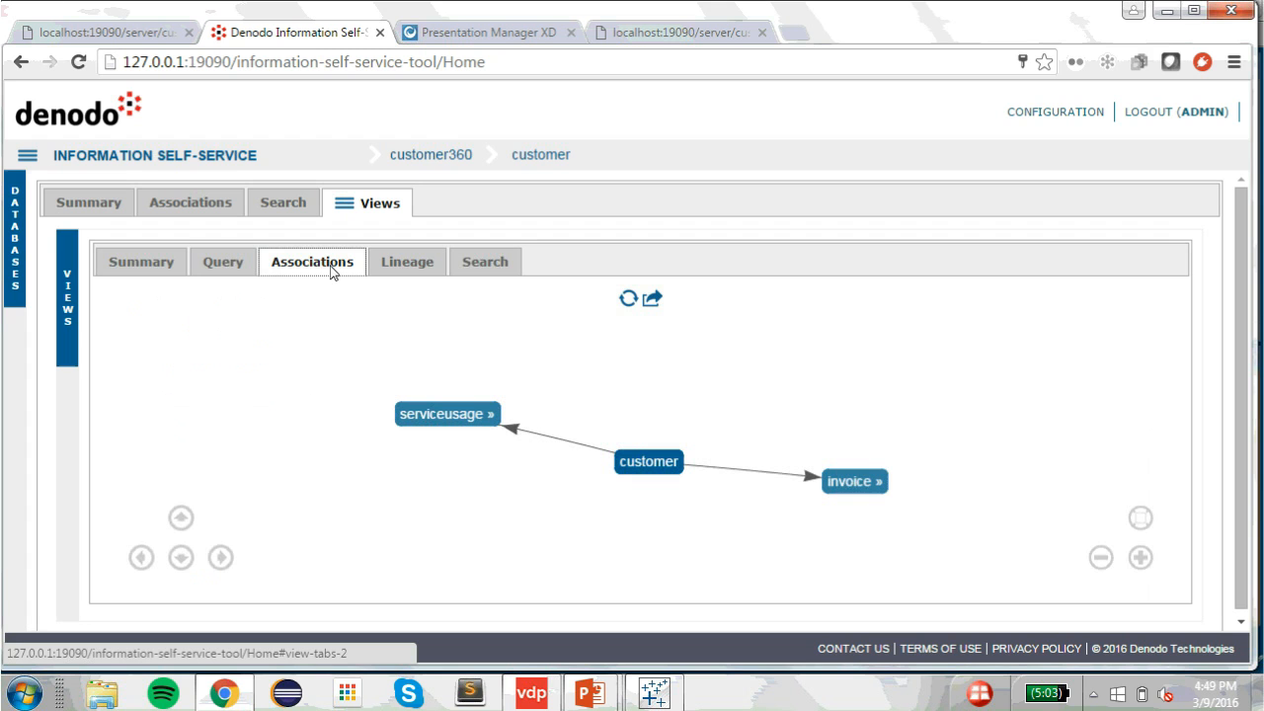
{"action": "left_click", "coordinate": [410, 268]}
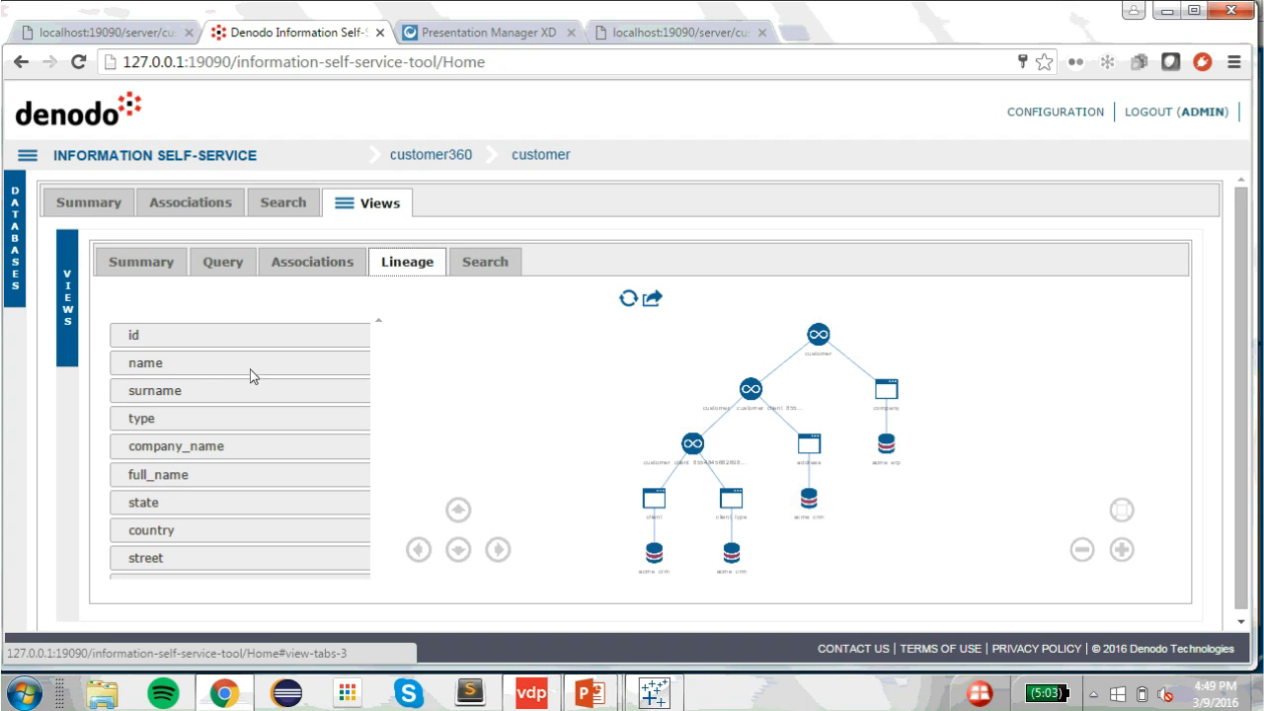
{"action": "left_click", "coordinate": [176, 374]}
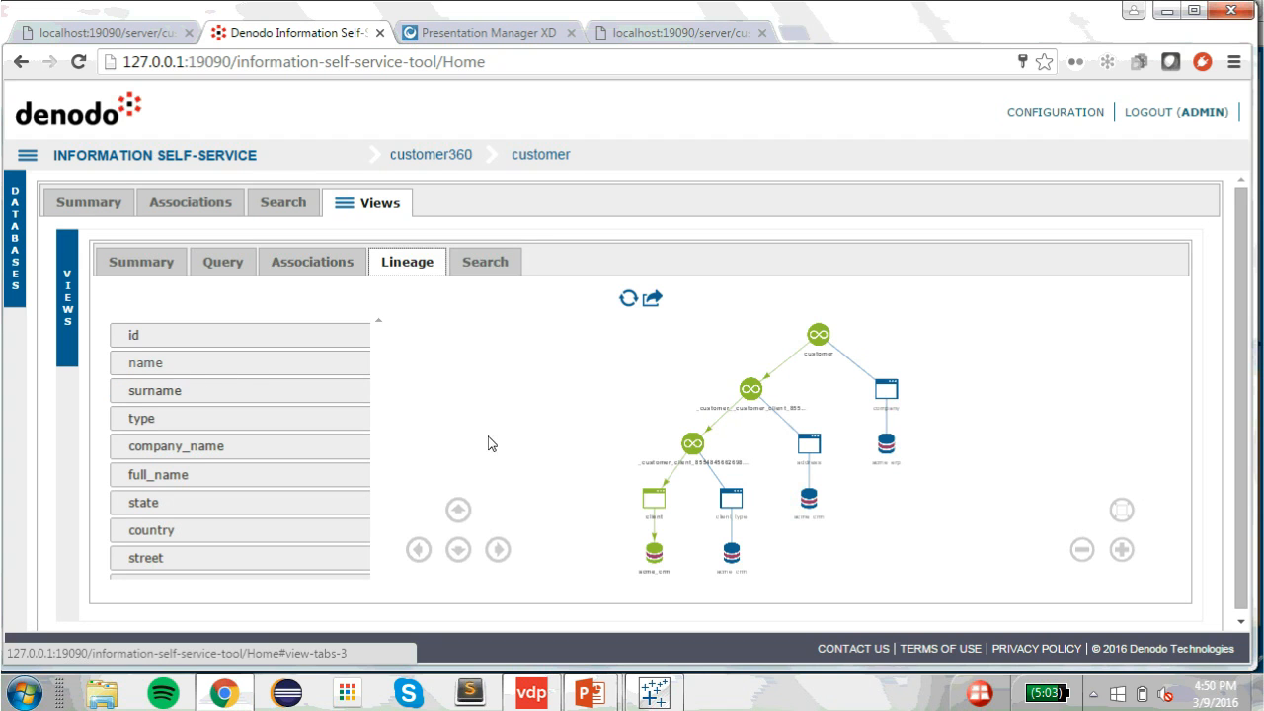
{"action": "scroll", "coordinate": [733, 446], "scroll_direction": "up", "scroll_amount": 2}
{"action": "scroll", "coordinate": [758, 441], "scroll_direction": "up", "scroll_amount": 1}
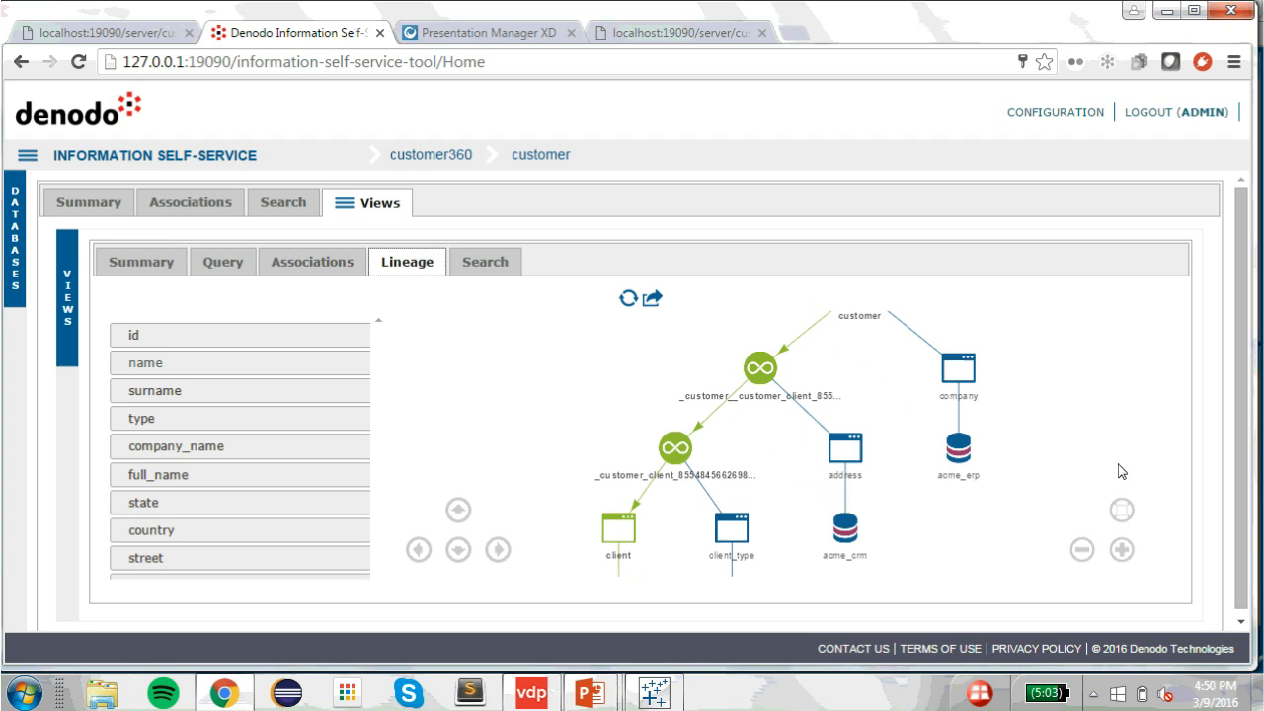
{"action": "left_click", "coordinate": [454, 556]}
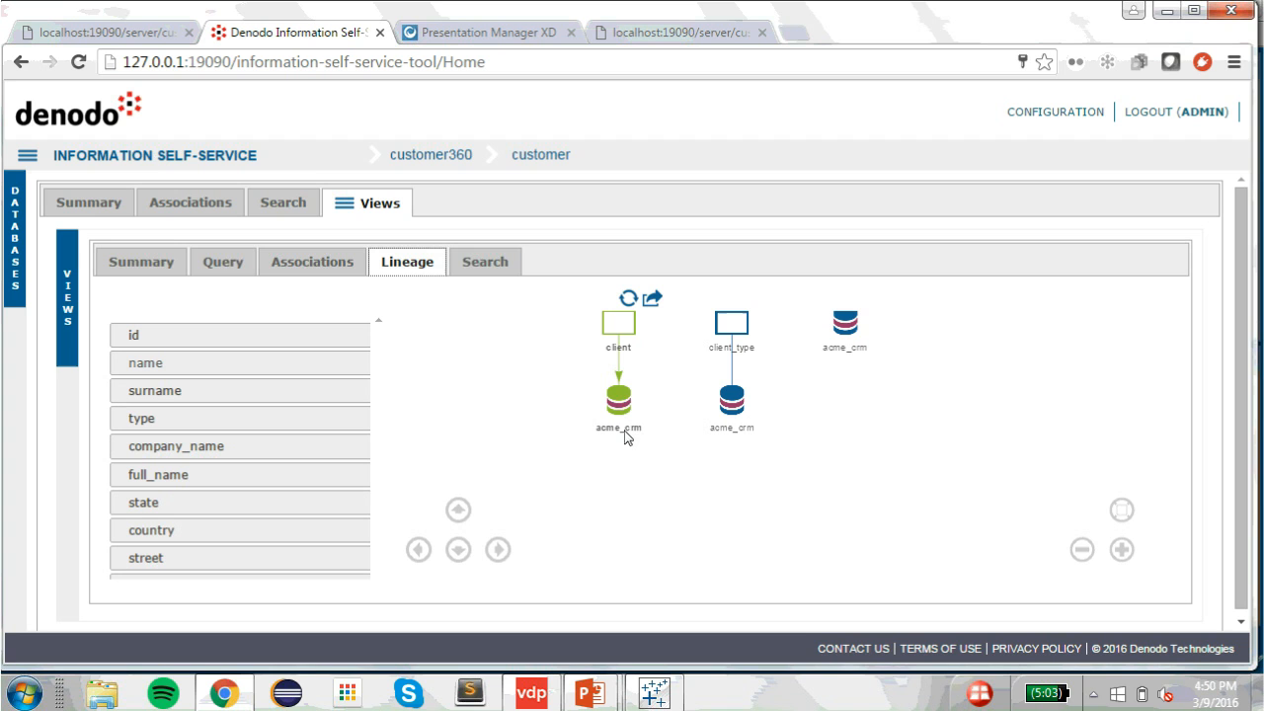
{"action": "left_click", "coordinate": [228, 269]}
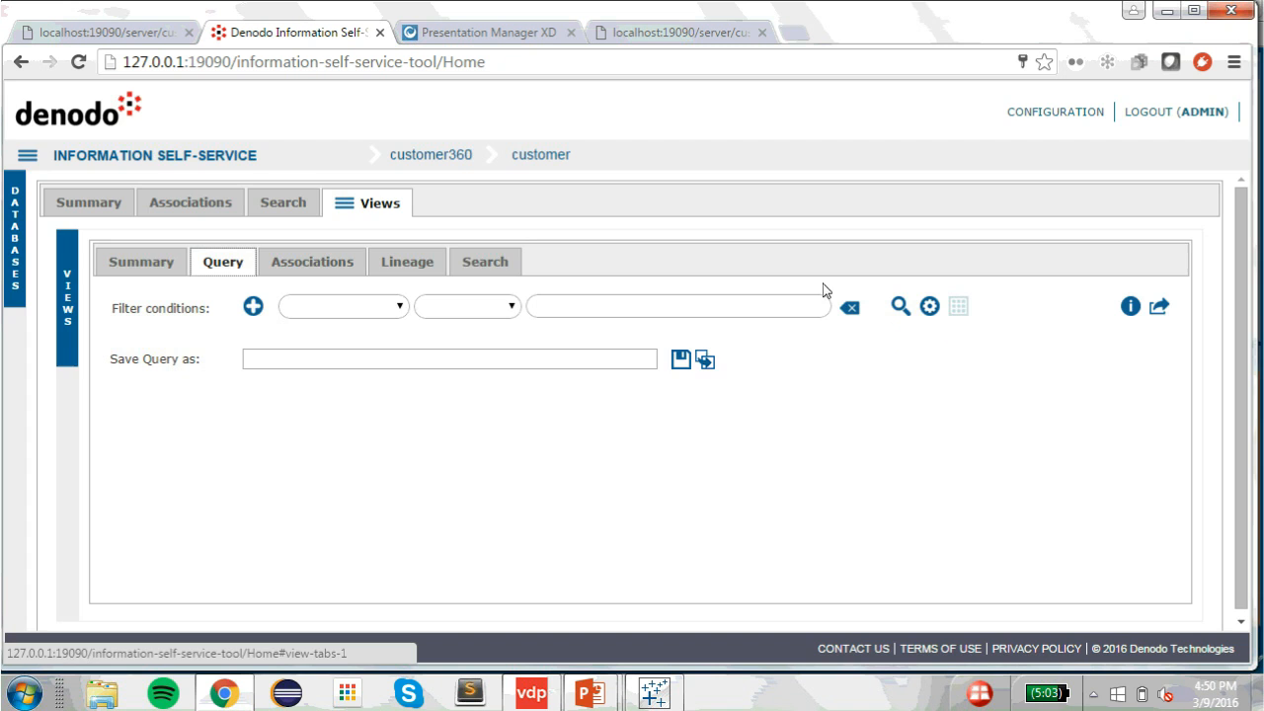
Step: Run the customer query with no filters and review its advanced query conditions
{"action": "left_click", "coordinate": [900, 308]}
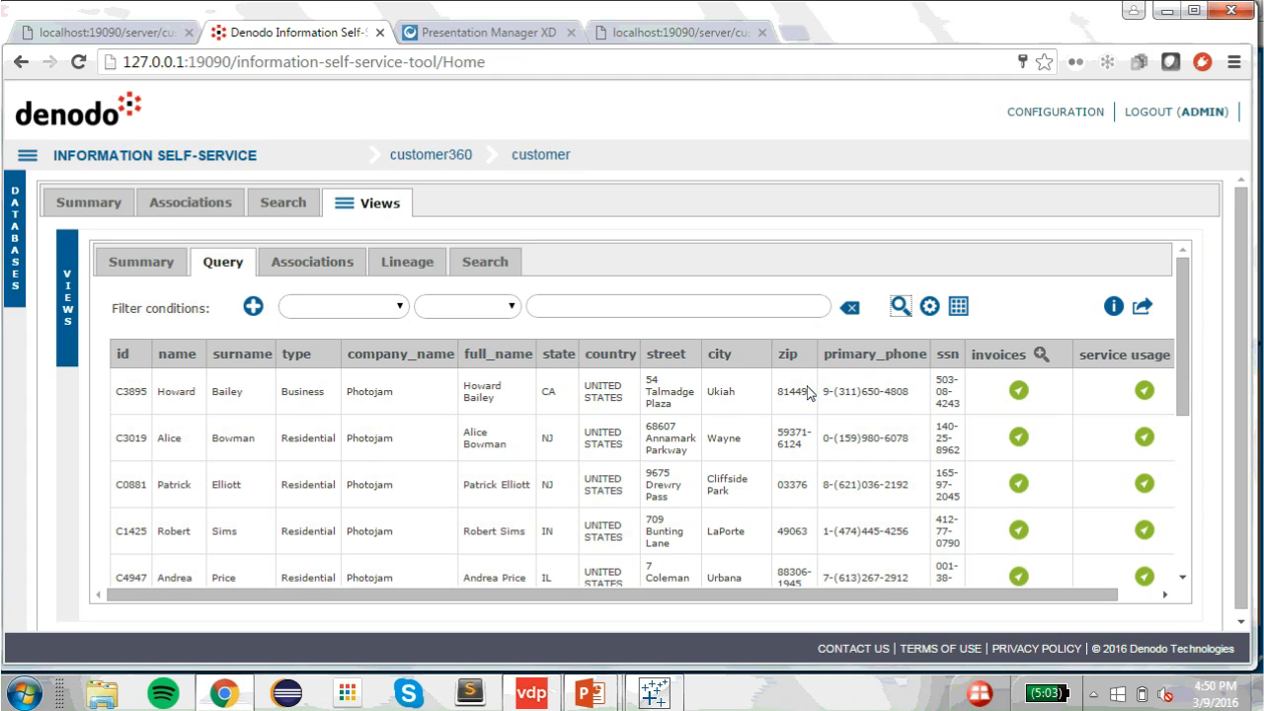
{"action": "left_click", "coordinate": [932, 316]}
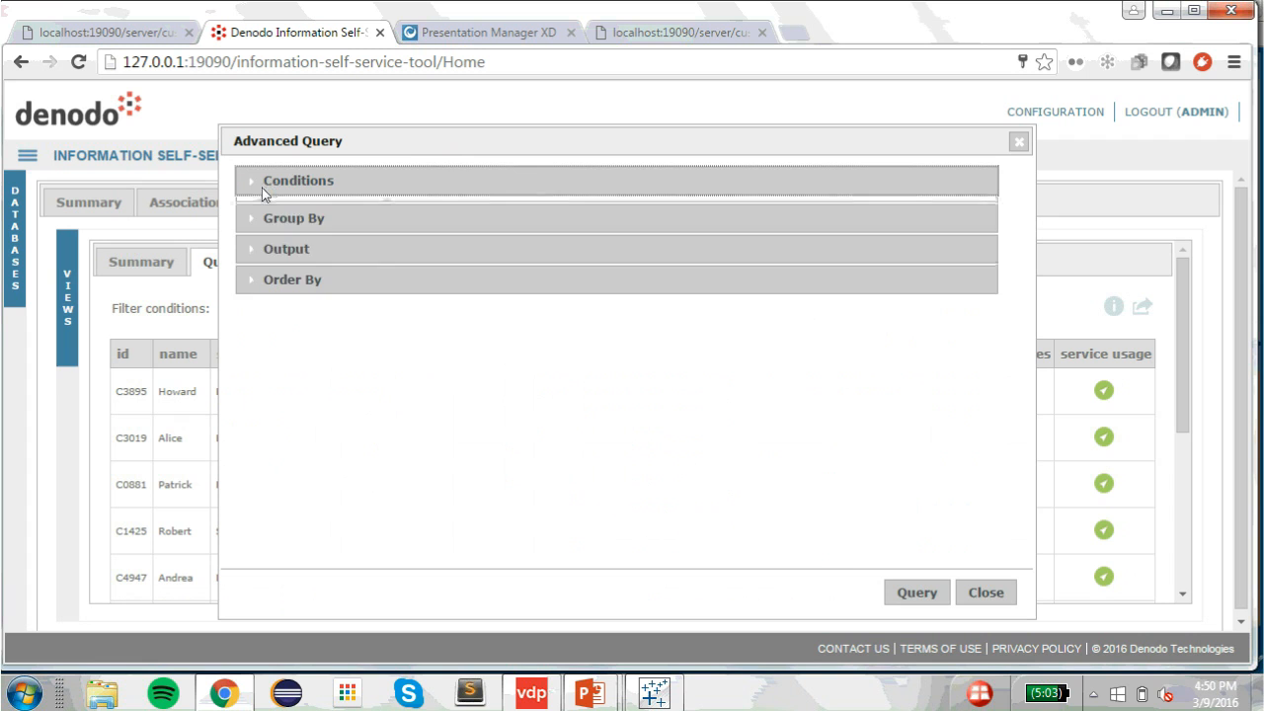
{"action": "left_click", "coordinate": [262, 188]}
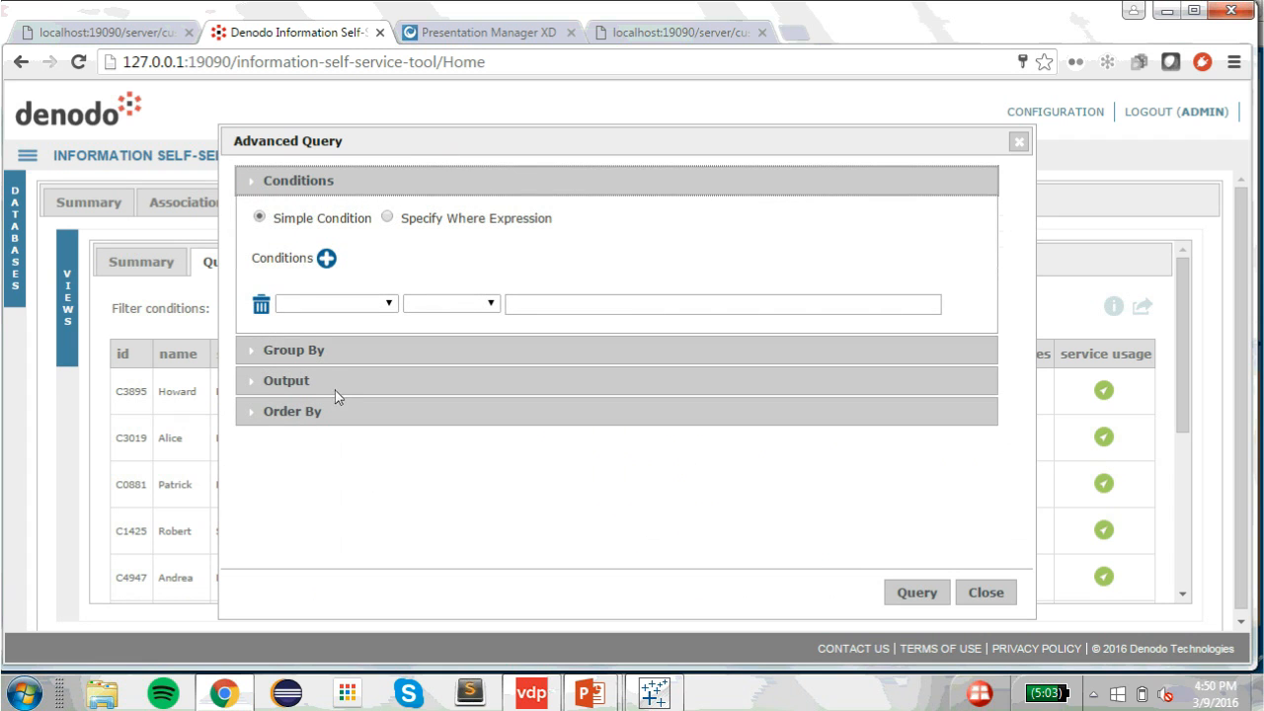
{"action": "left_click", "coordinate": [987, 594]}
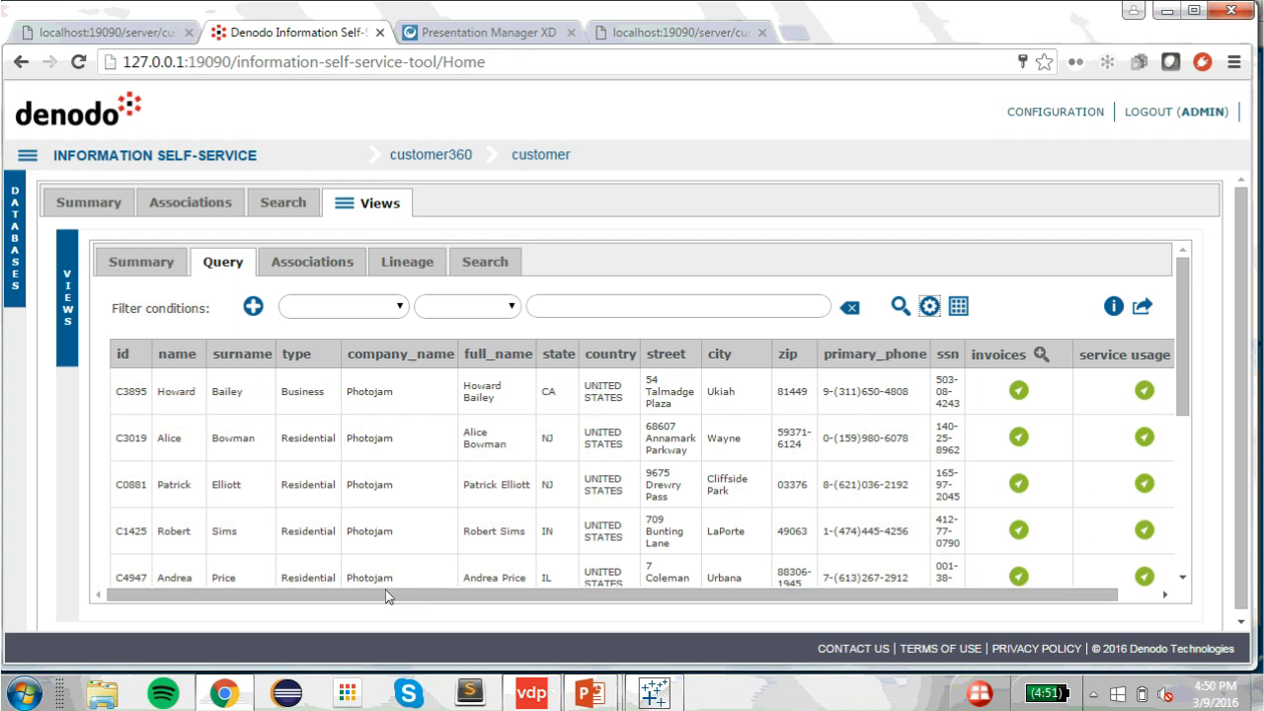
Step: Inspect the second customer's invoices and linked product, then view export formats without exporting
{"action": "left_click", "coordinate": [1018, 441]}
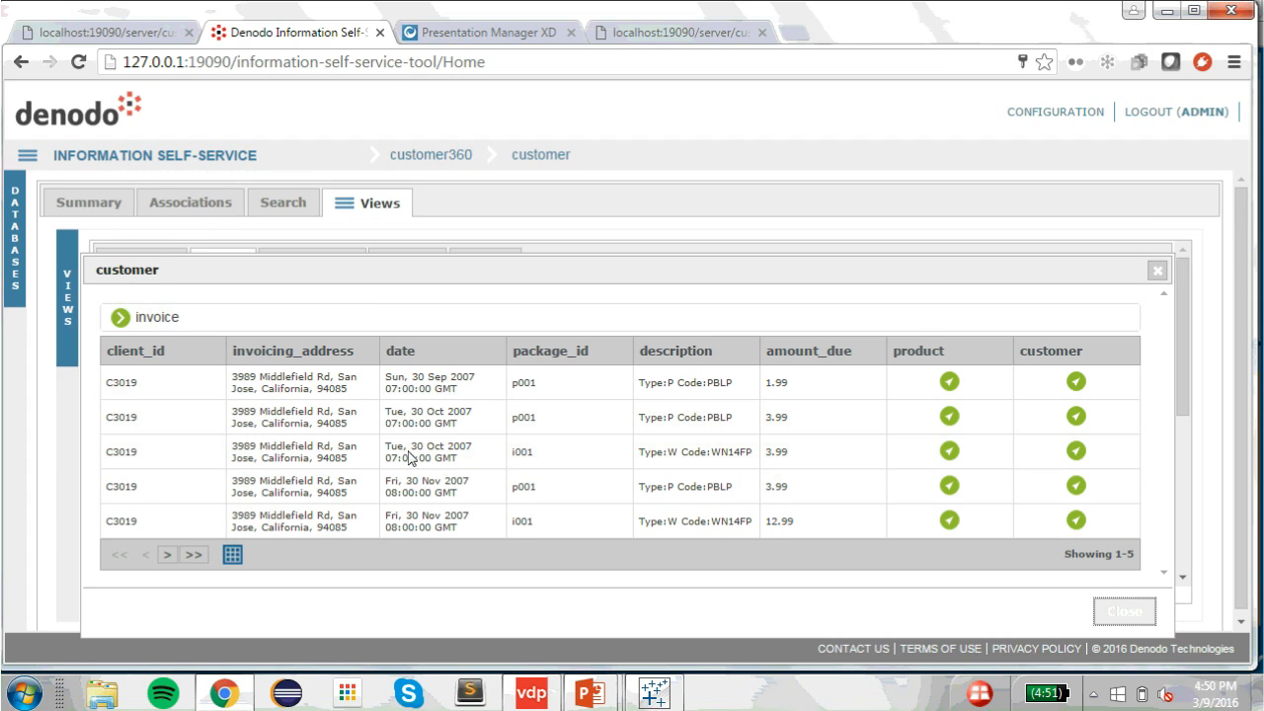
{"action": "left_click", "coordinate": [951, 416]}
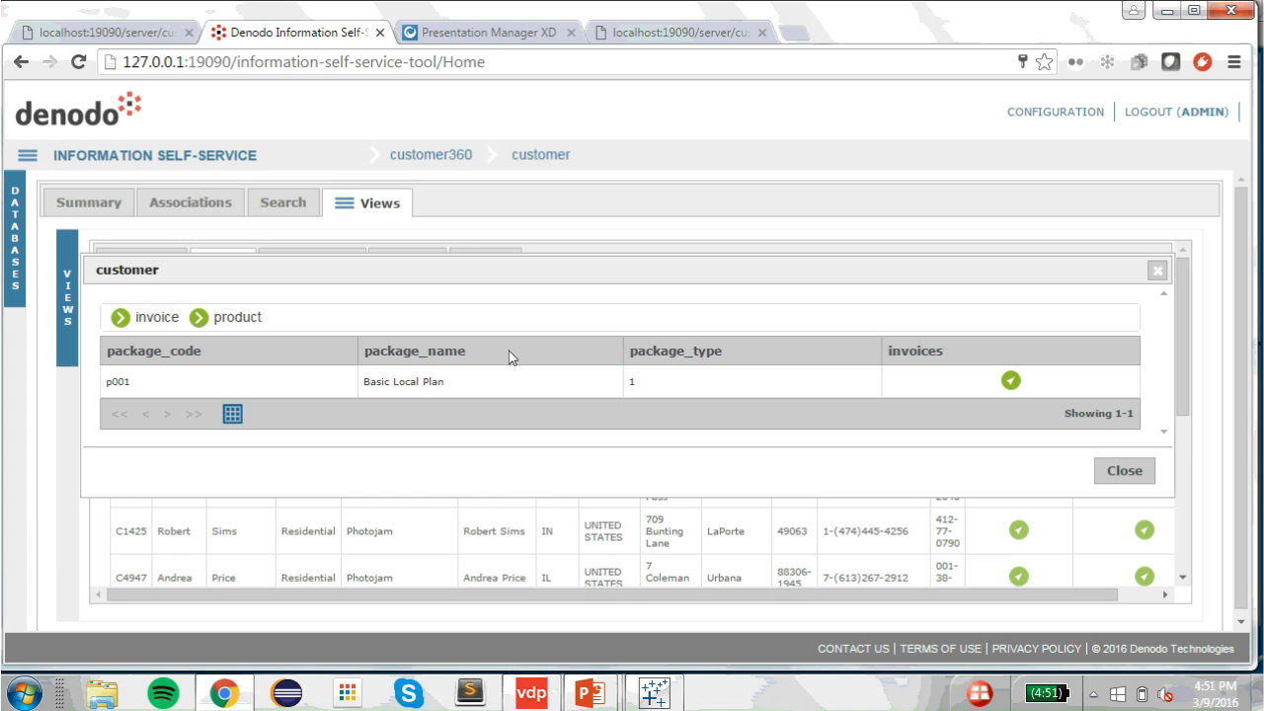
{"action": "left_click", "coordinate": [1127, 472]}
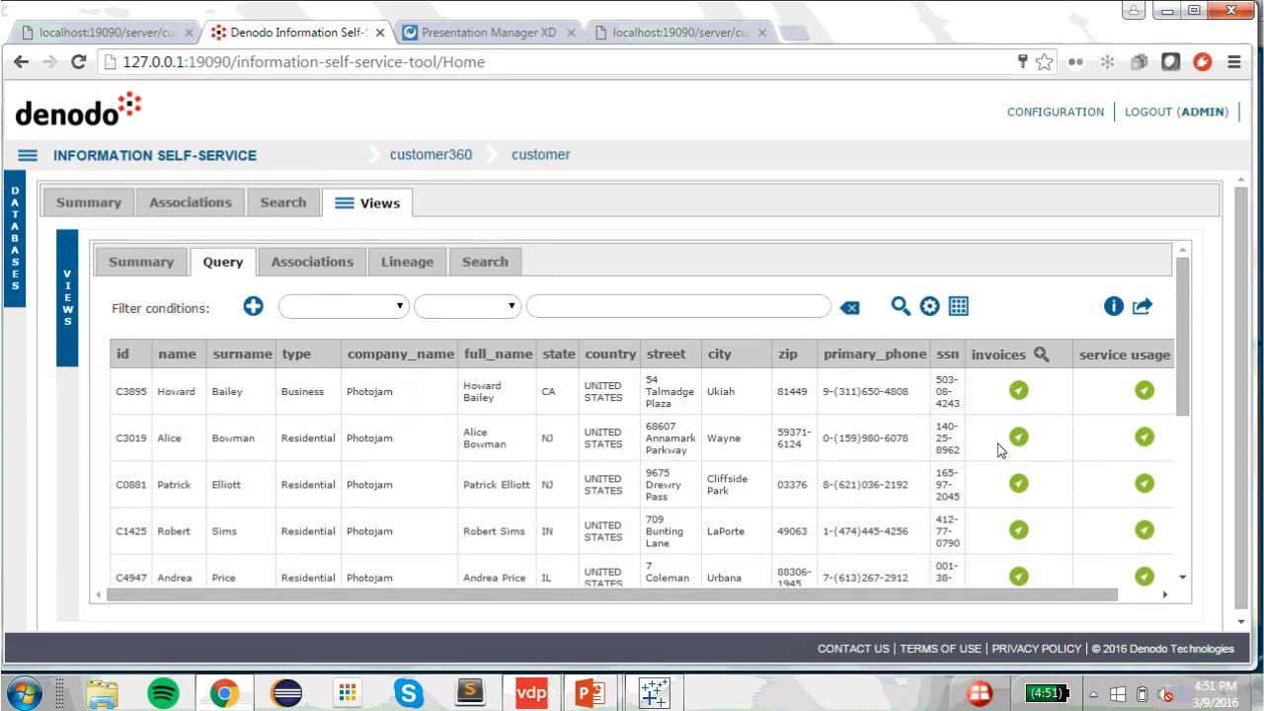
{"action": "left_click", "coordinate": [1143, 310]}
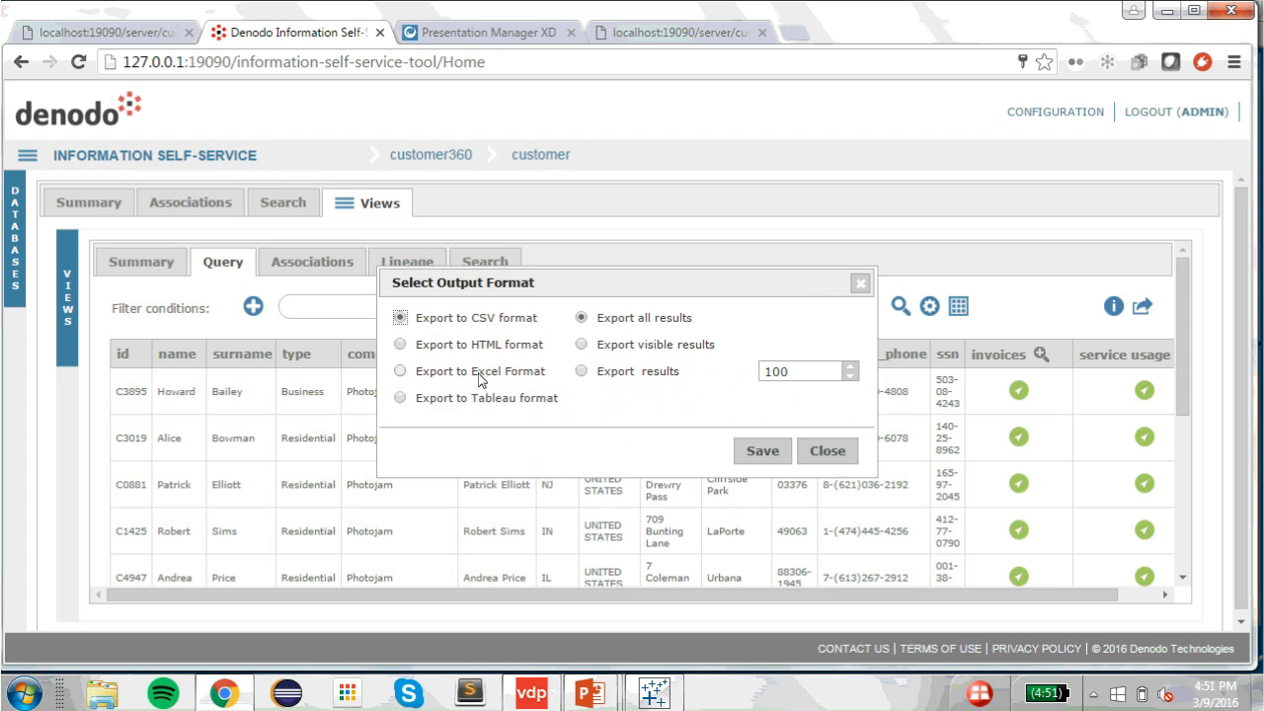
{"action": "left_click", "coordinate": [841, 457]}
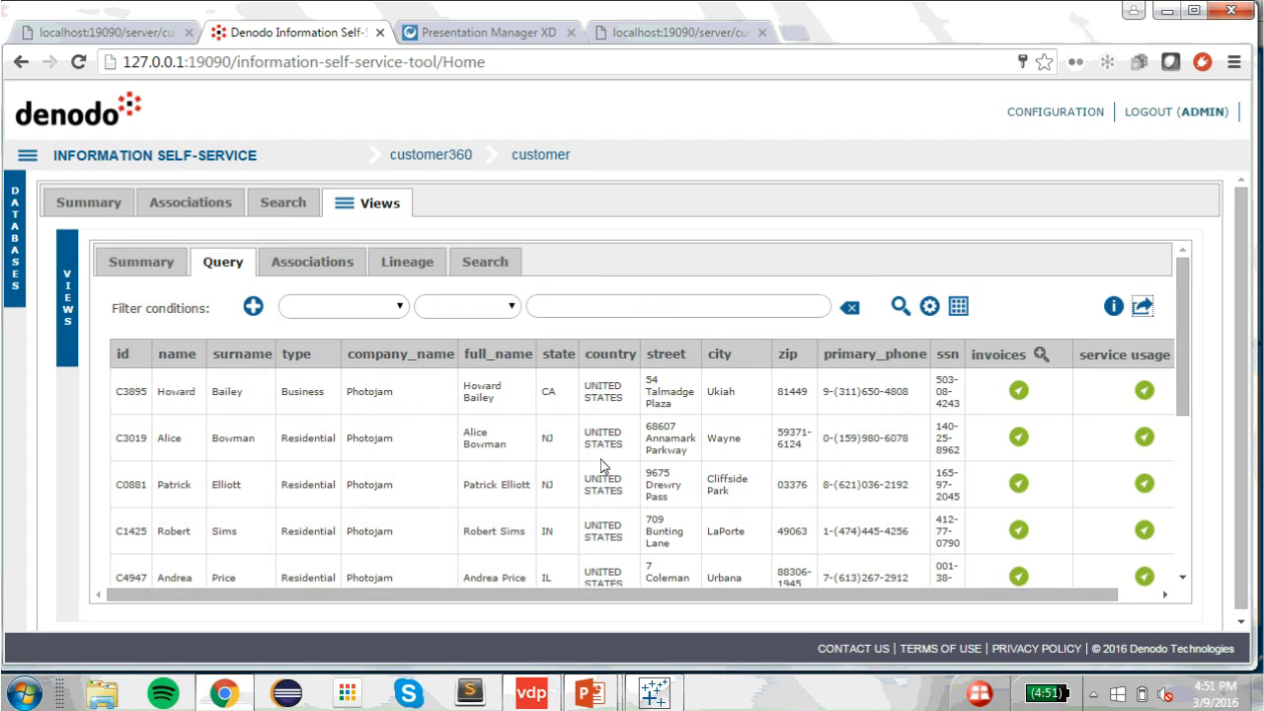